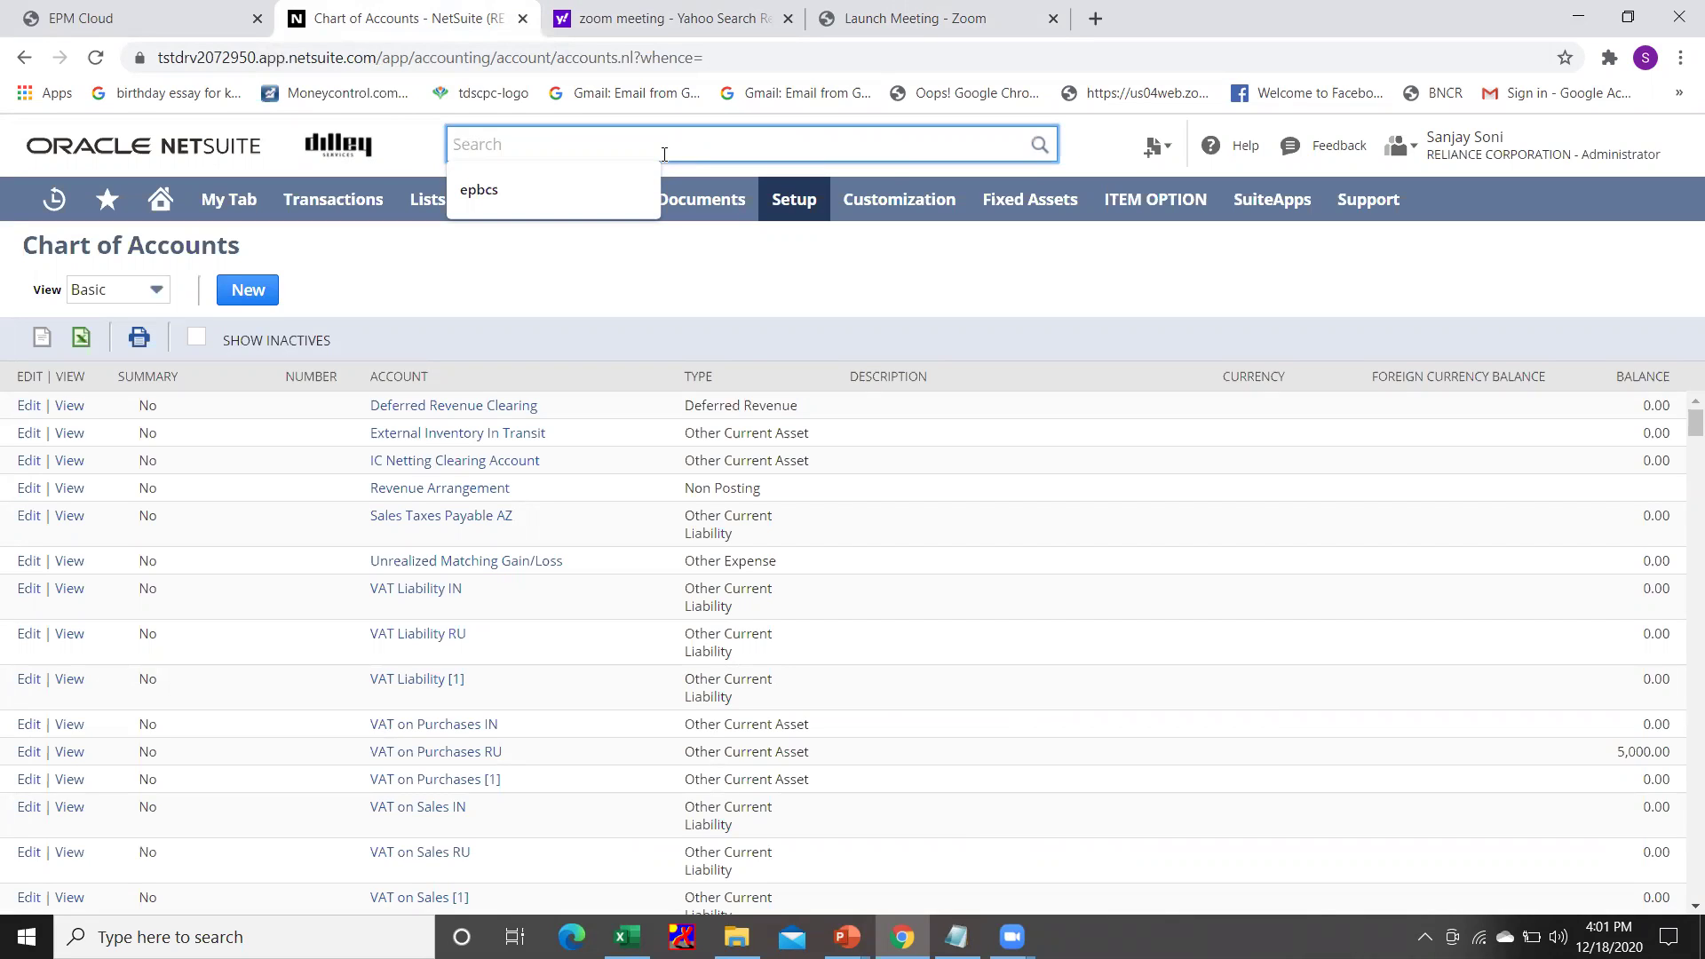
- Search NetSuite for "pbcs" and open the saved search PBCS sync (Metadata) Item for editing
text(pbcs)
key(Return)
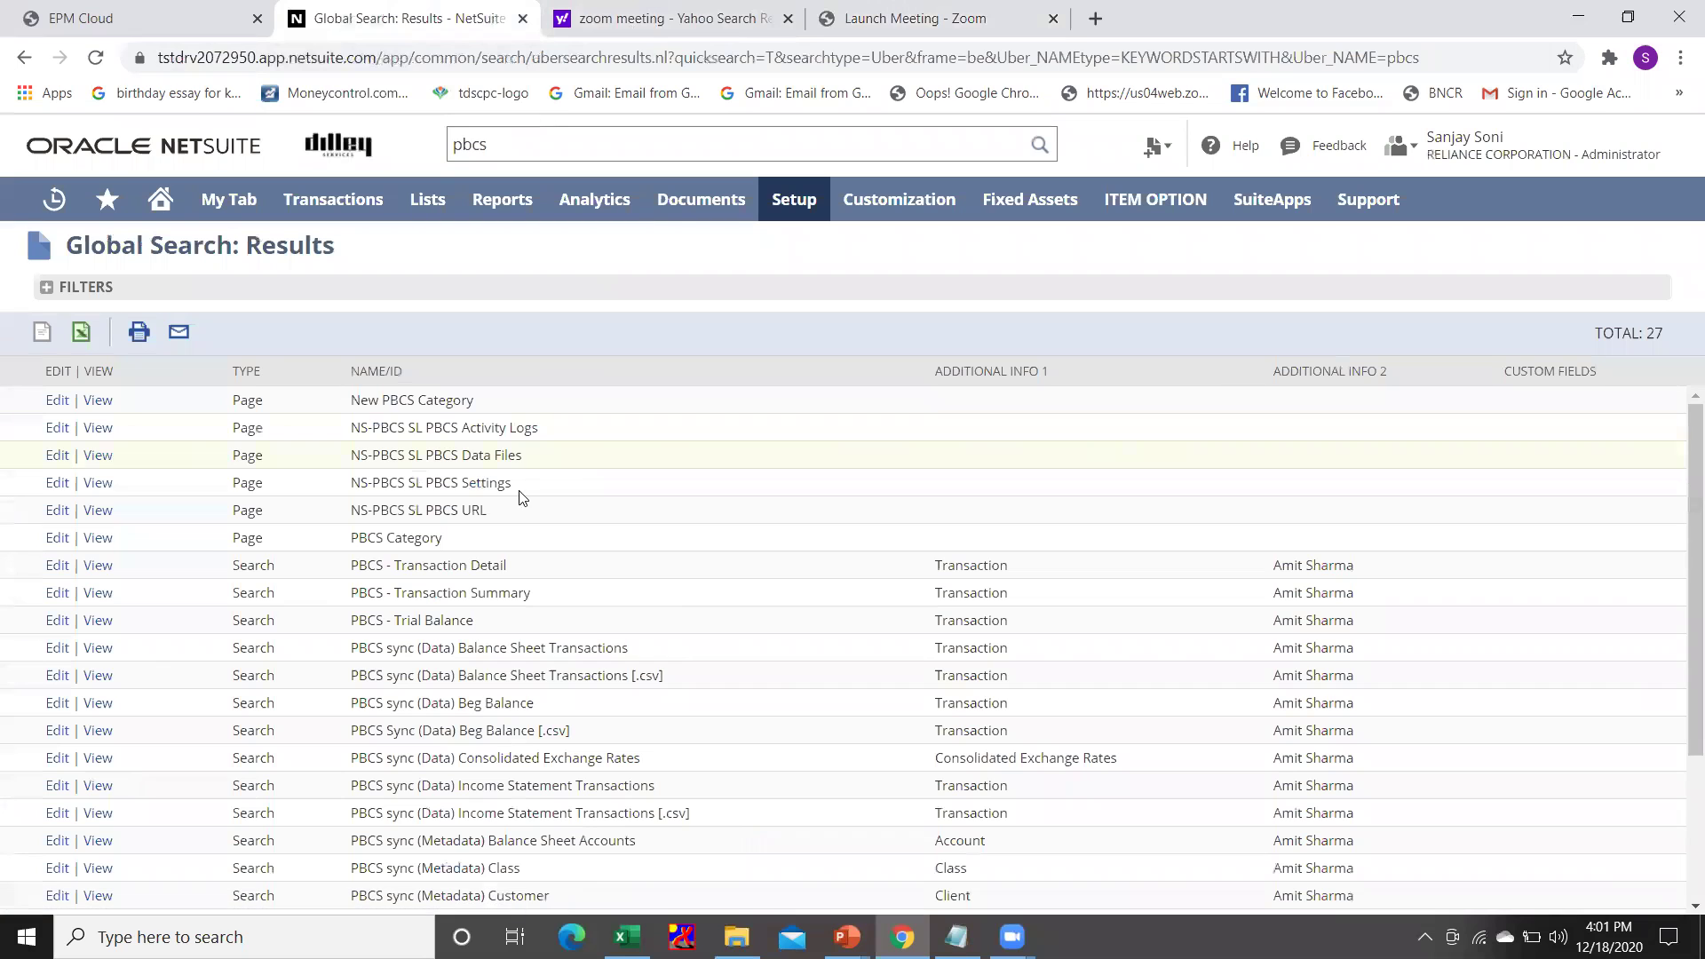
scroll(483, 597, down, 2)
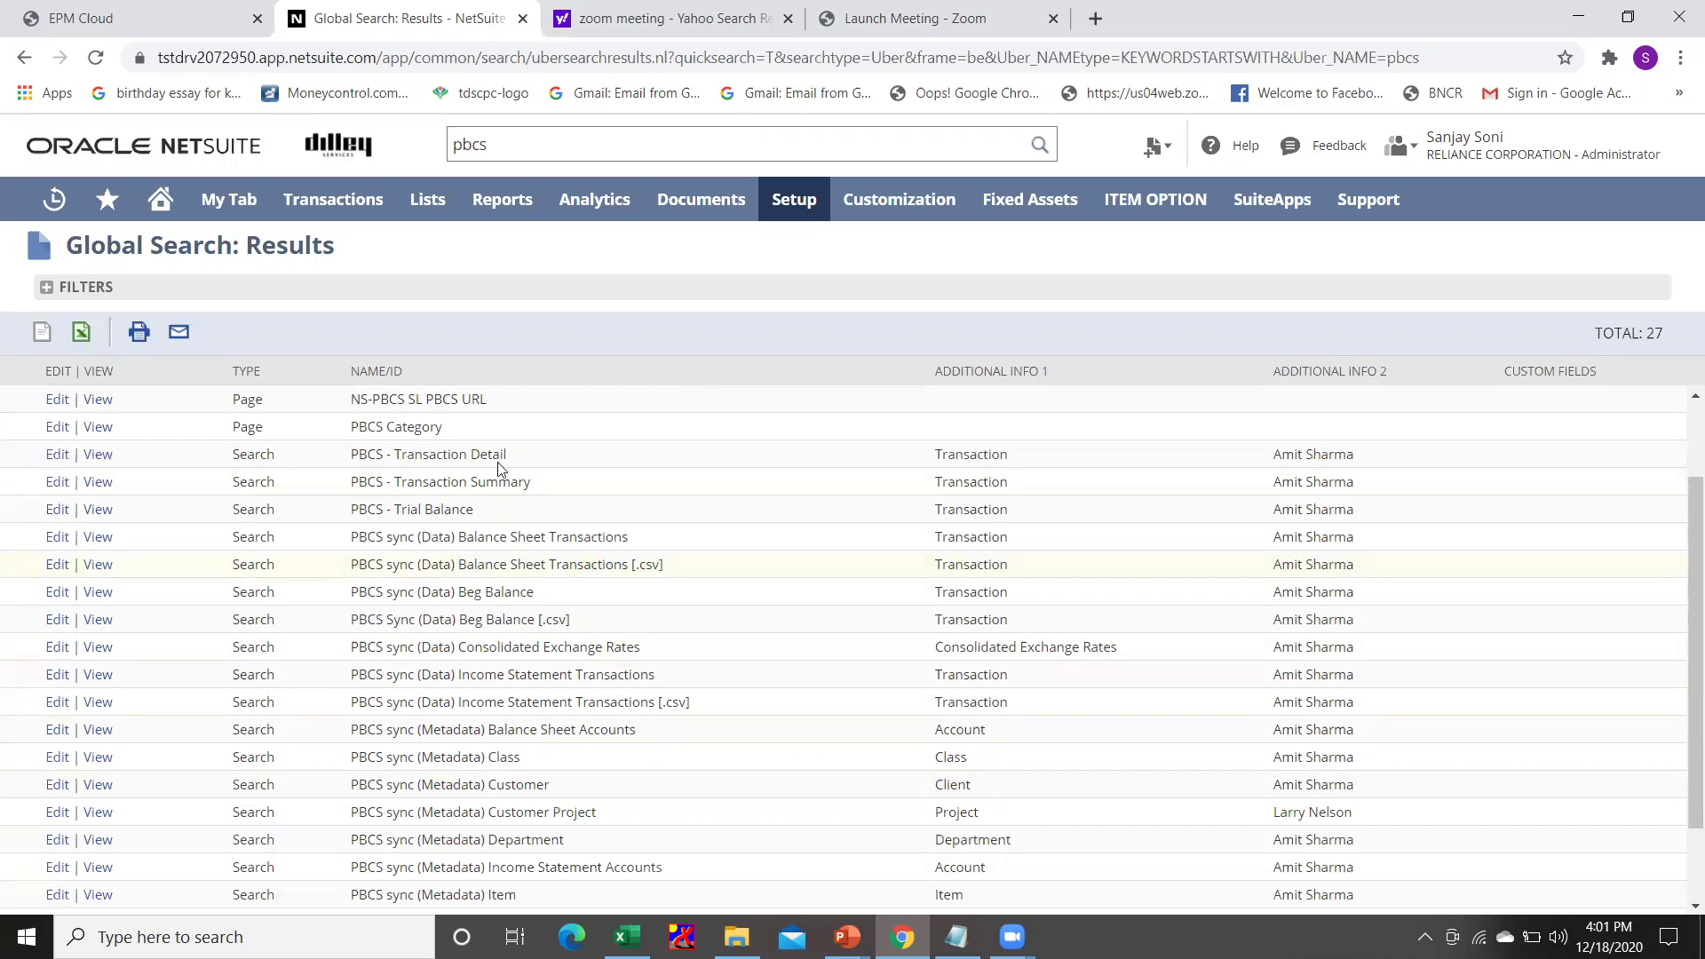
scroll(495, 454, down, 1)
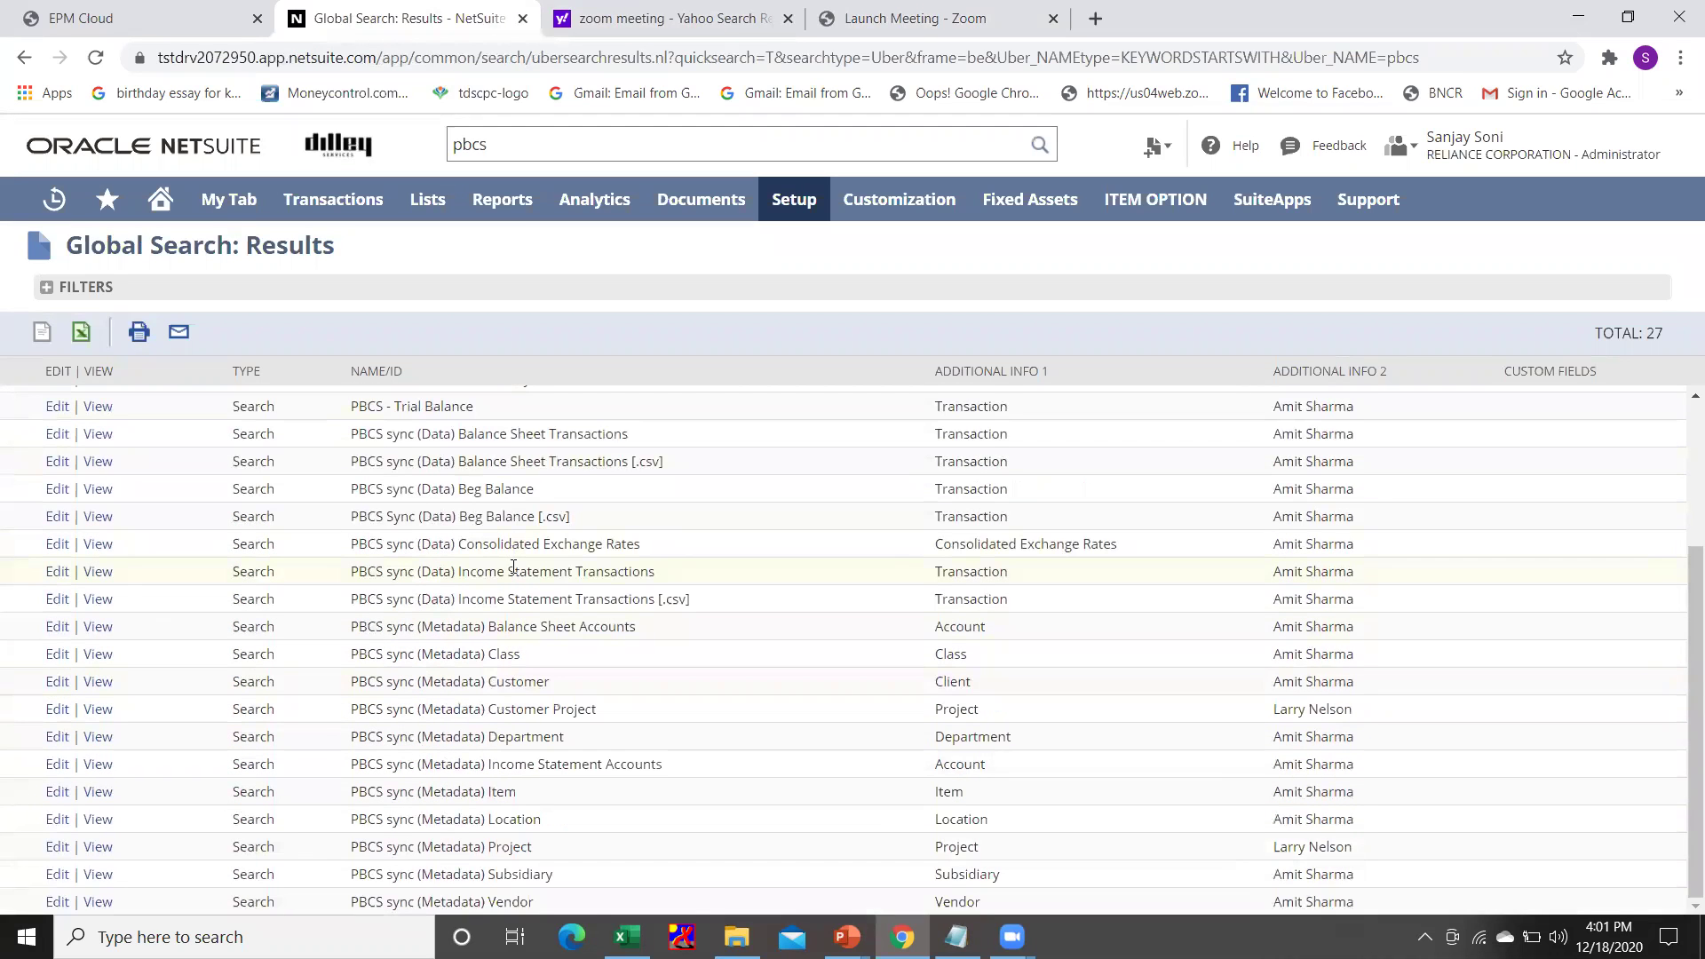
scroll(497, 594, up, 1)
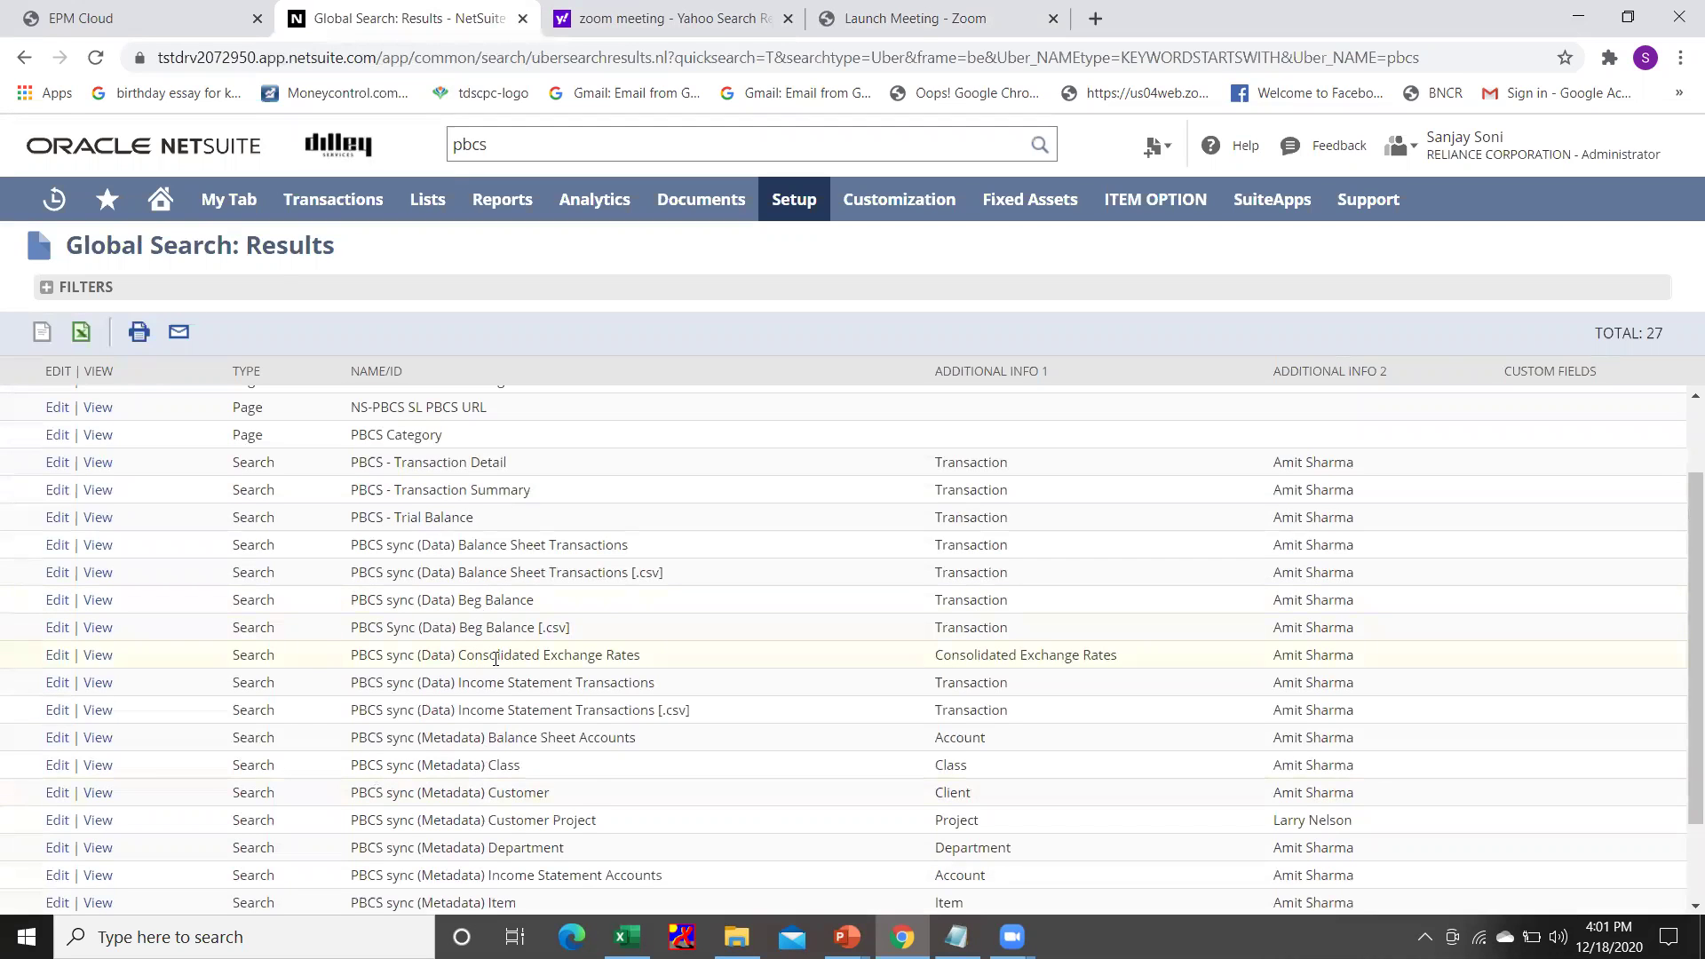
scroll(495, 658, down, 1)
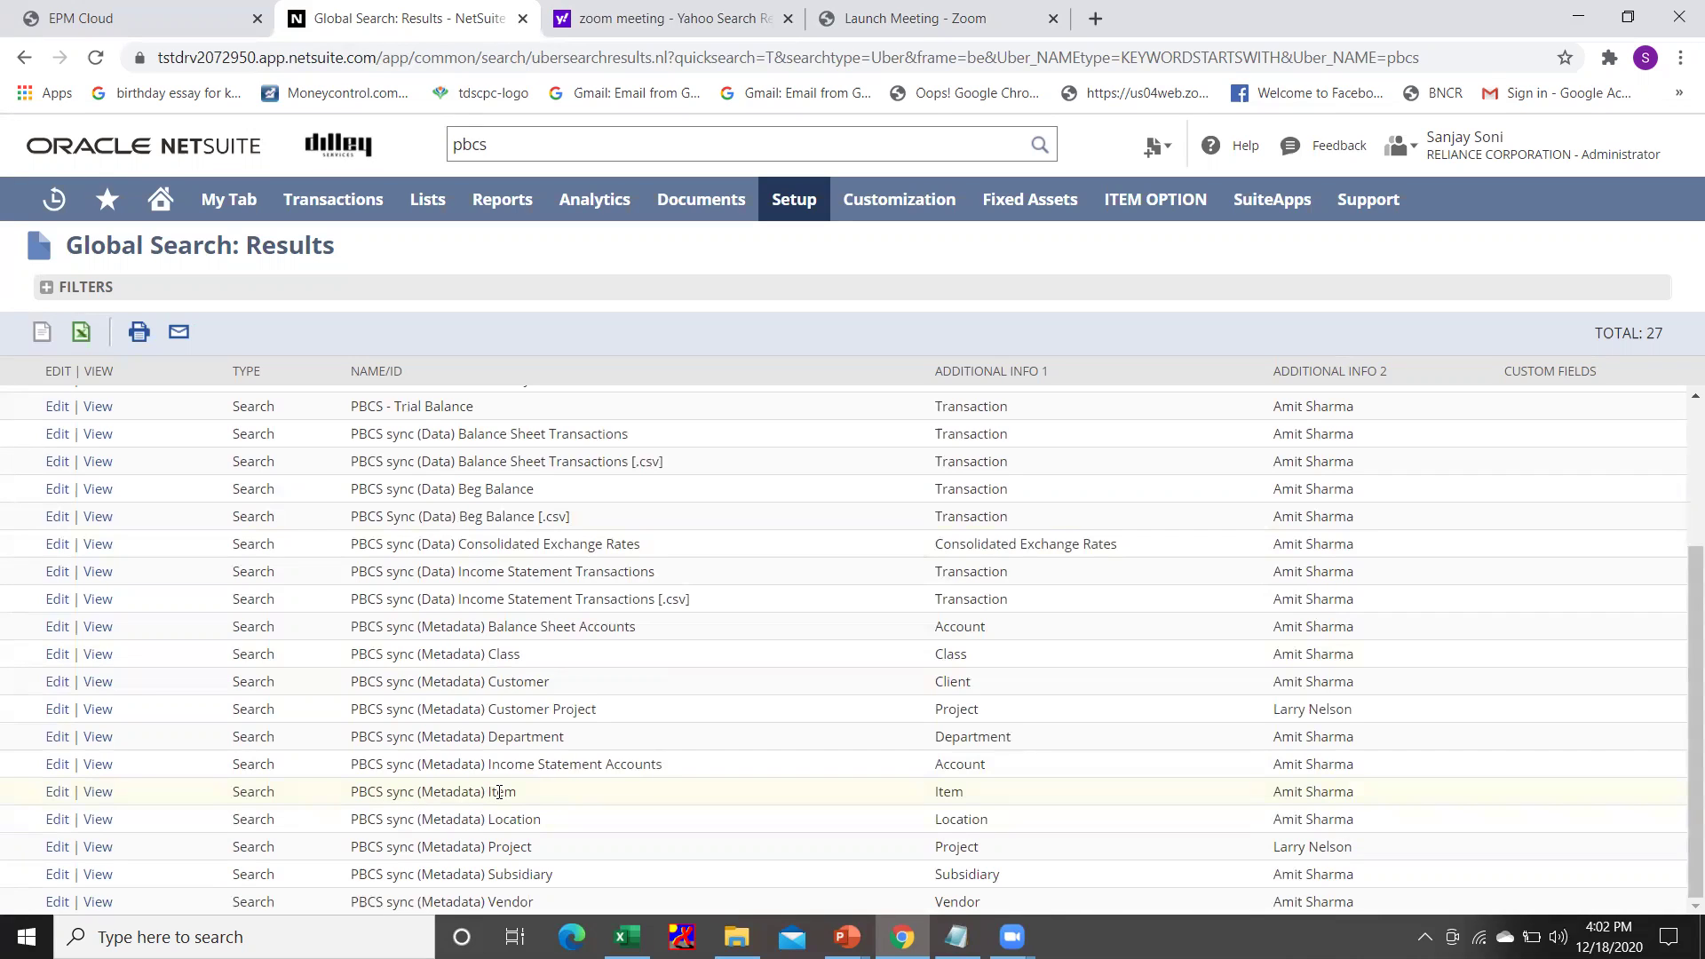
click(59, 793)
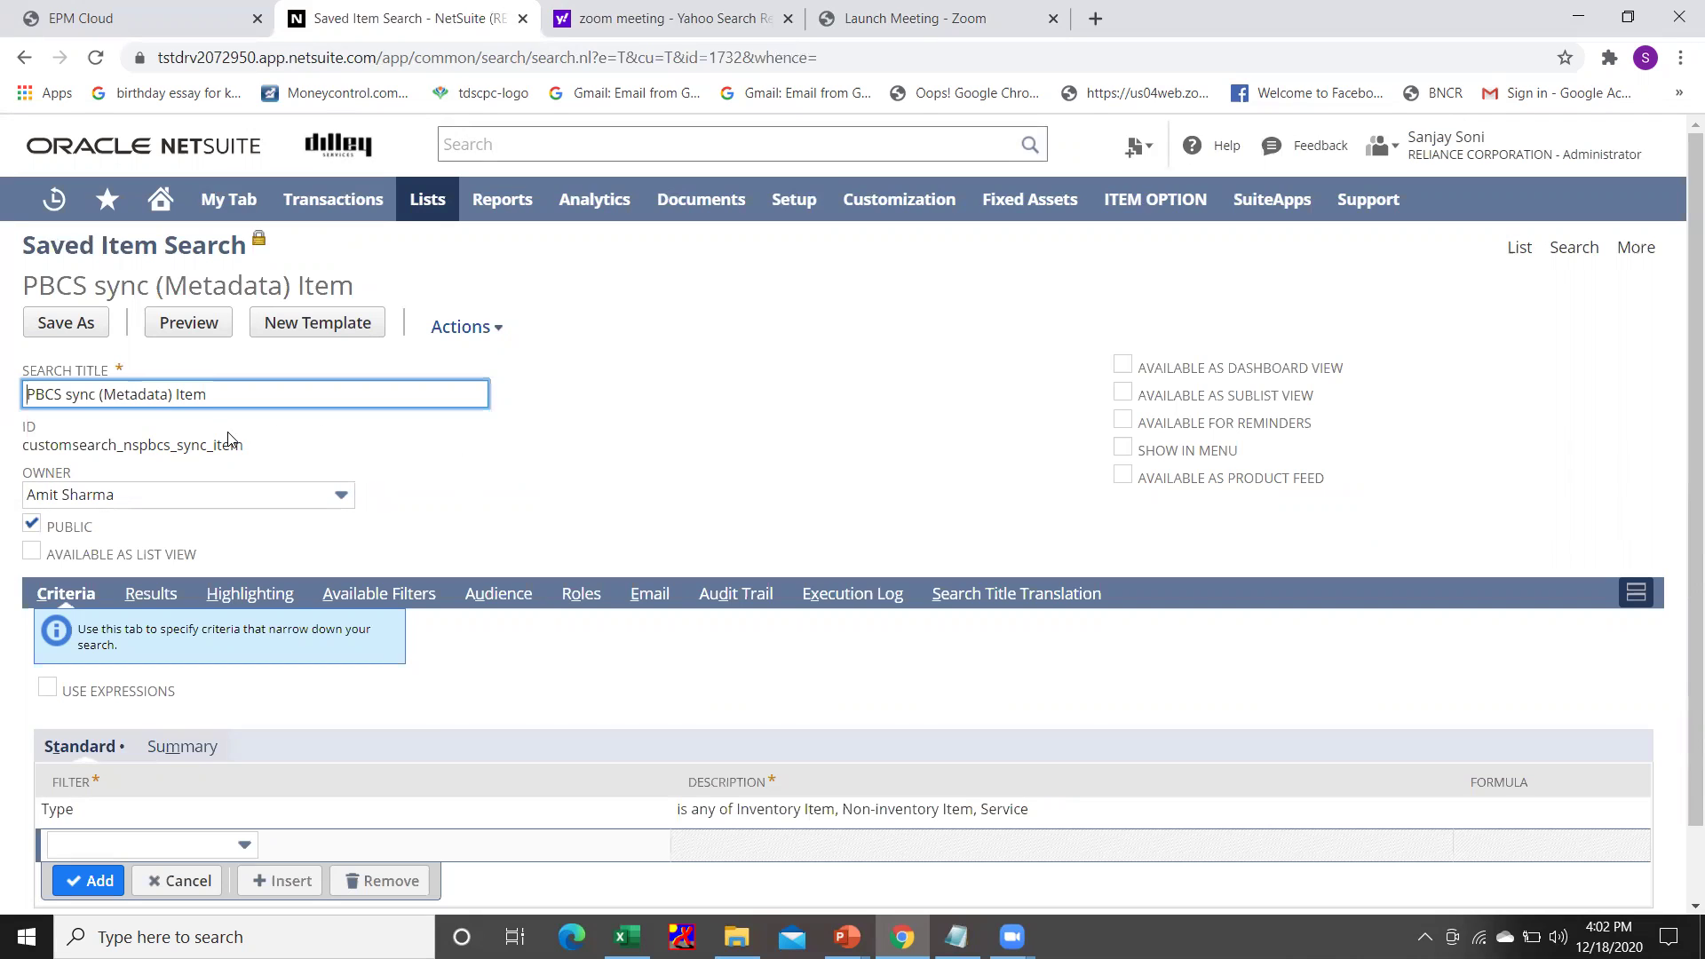
- Search for "epbcs" and open the results of the EPBCS sync (Metadata) Item saved search
click(515, 139)
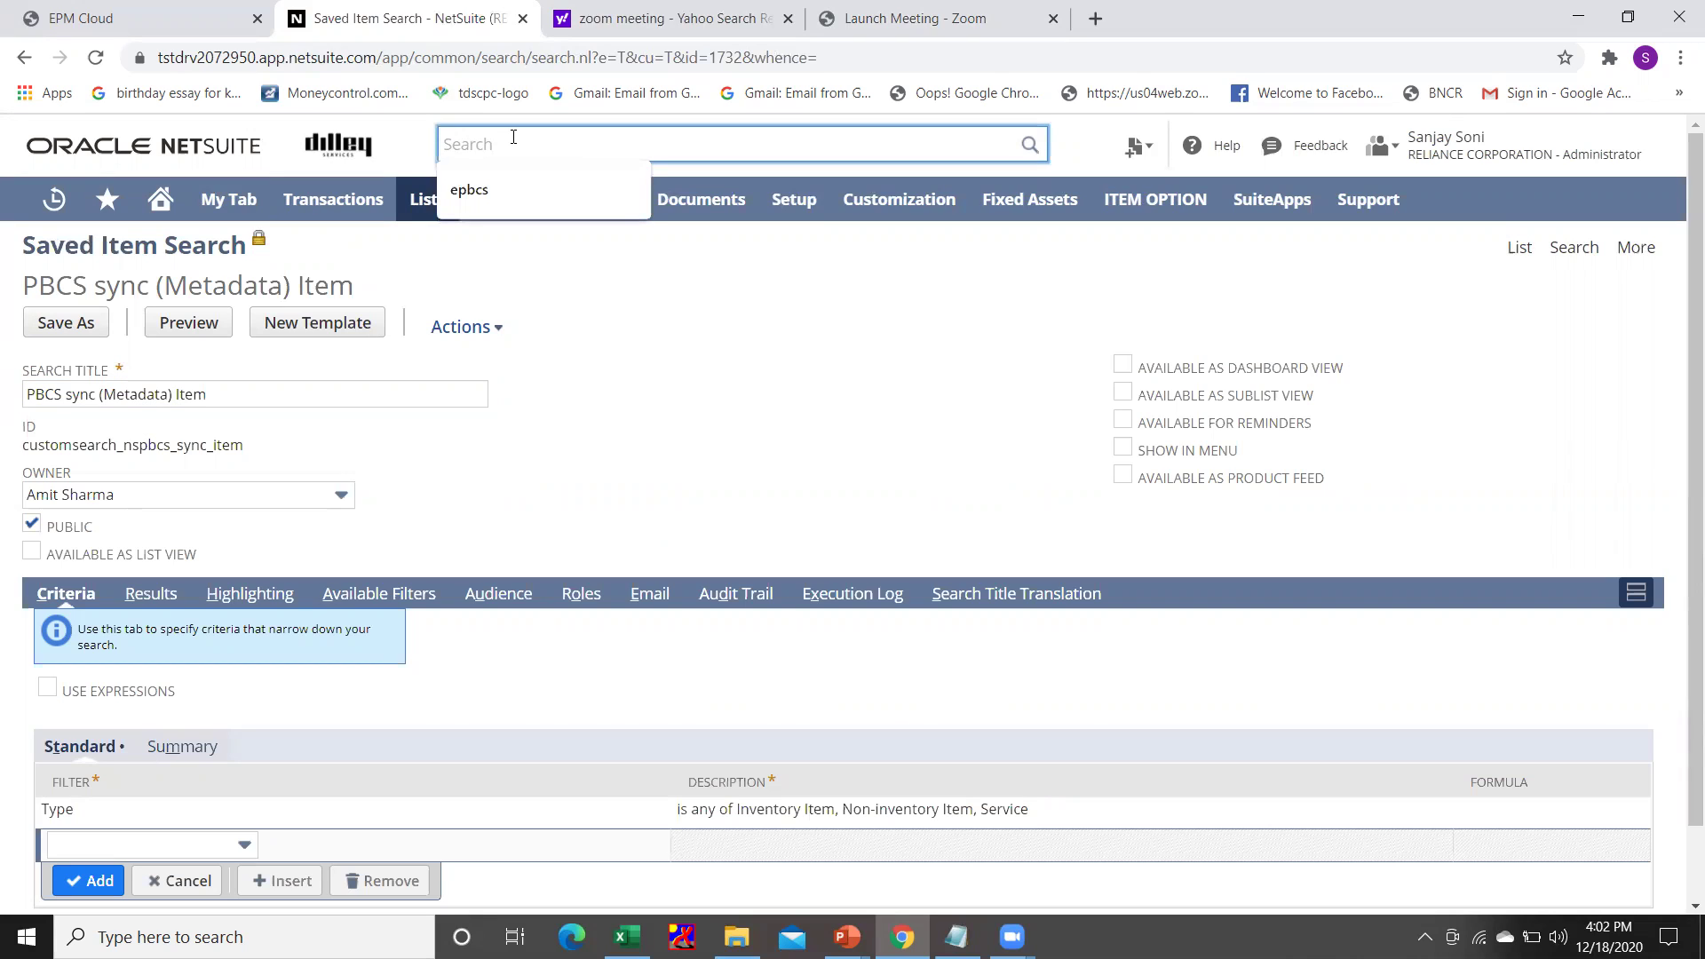
click(512, 186)
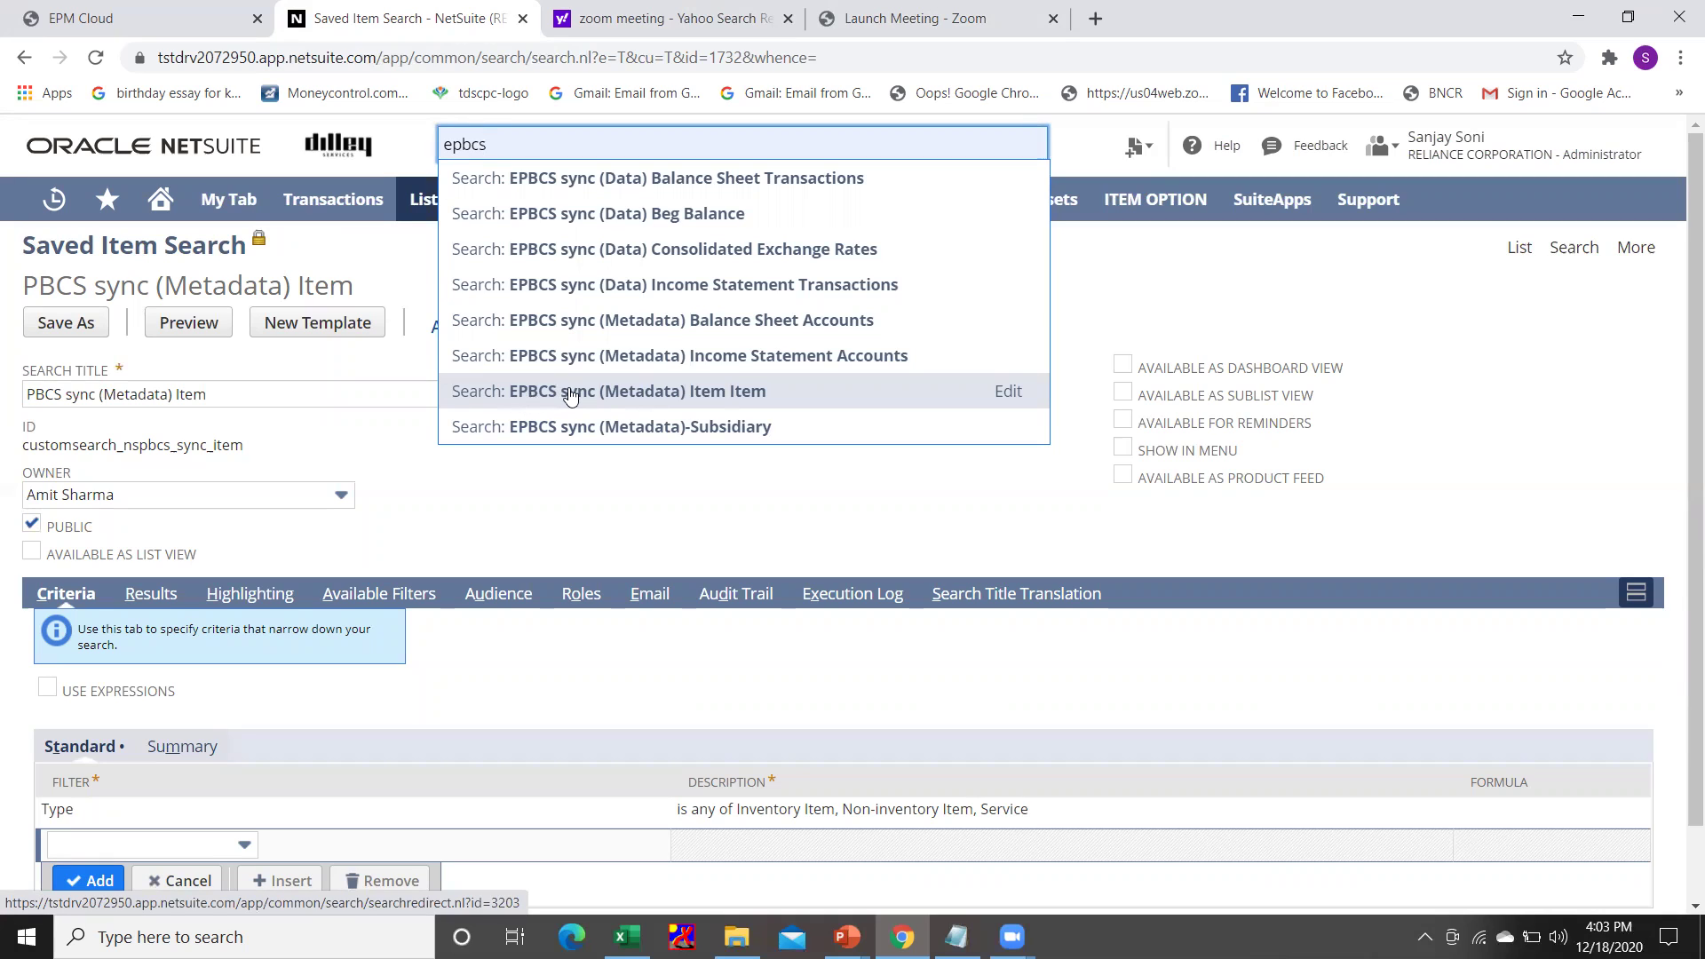
click(651, 396)
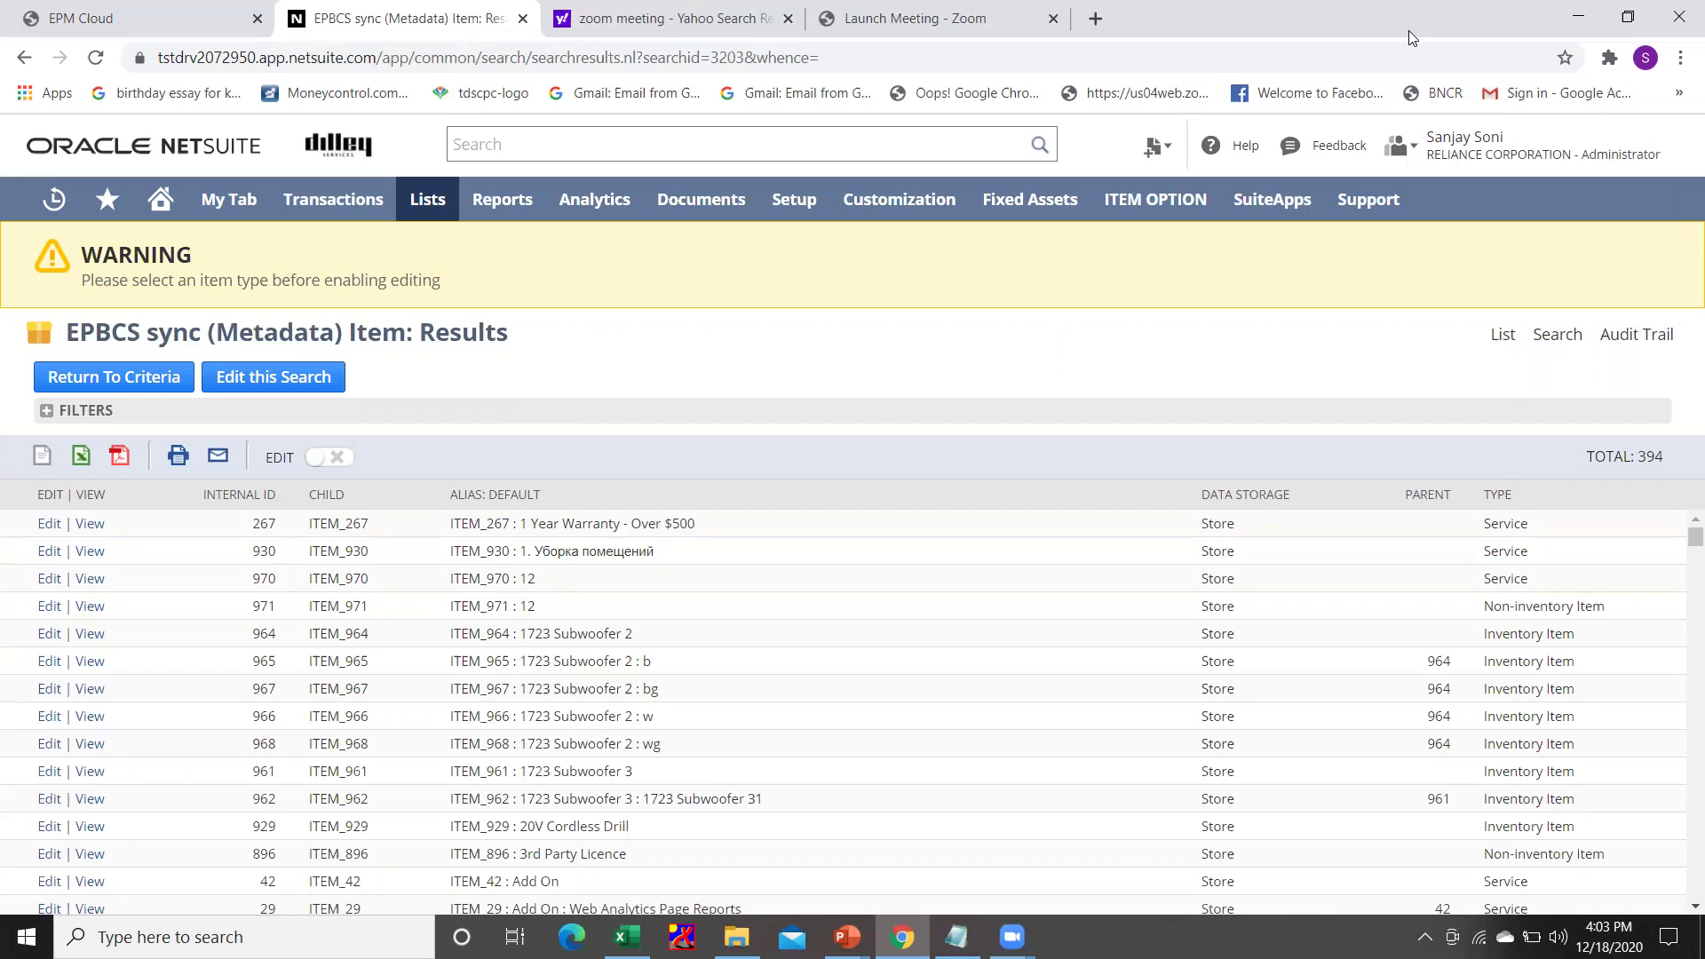
- Switch to EPM Cloud, open Data Management in a maximized window, and display the Source System setup
click(127, 24)
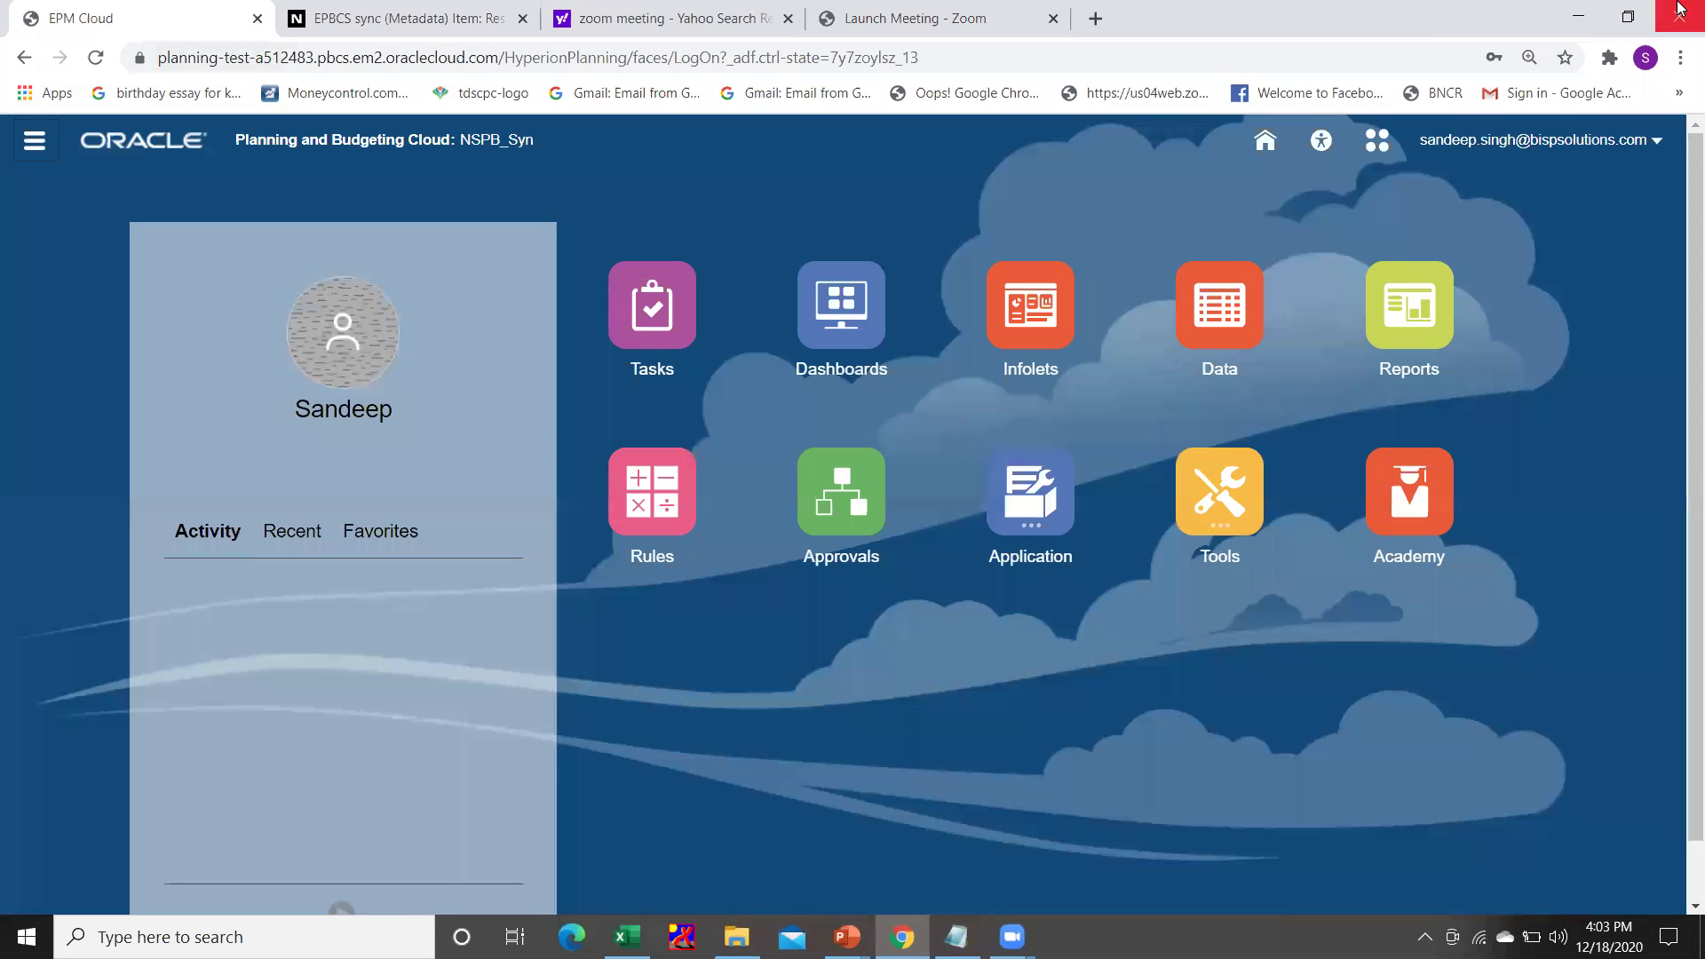
click(34, 143)
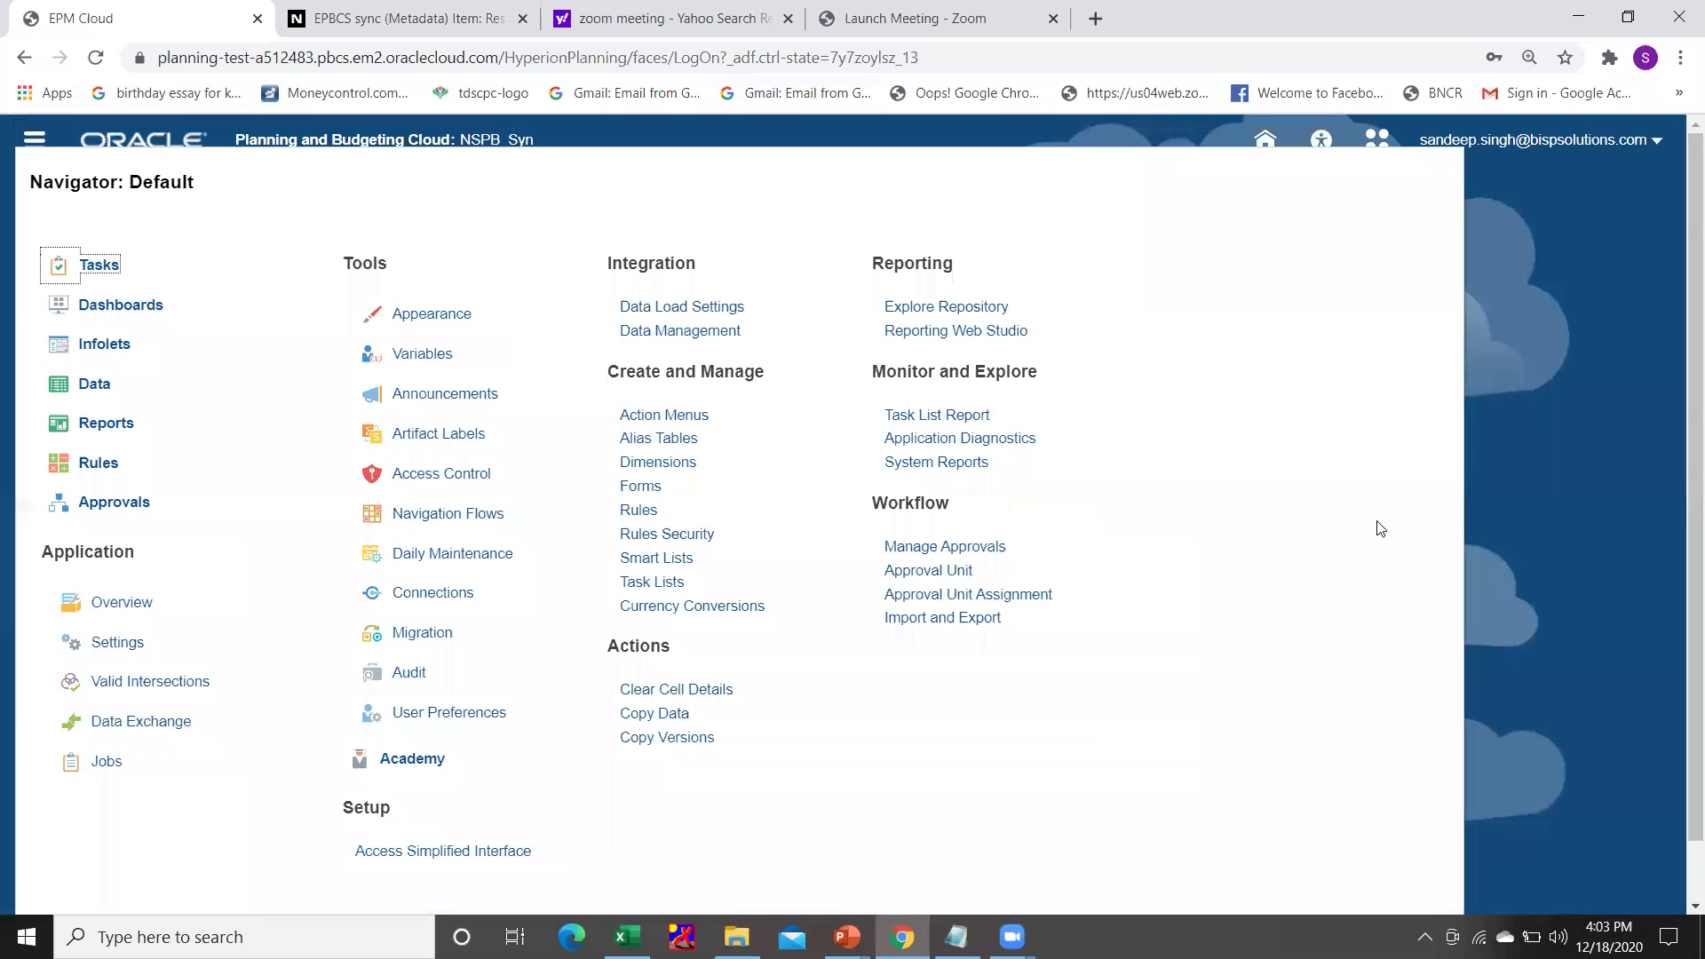
click(714, 333)
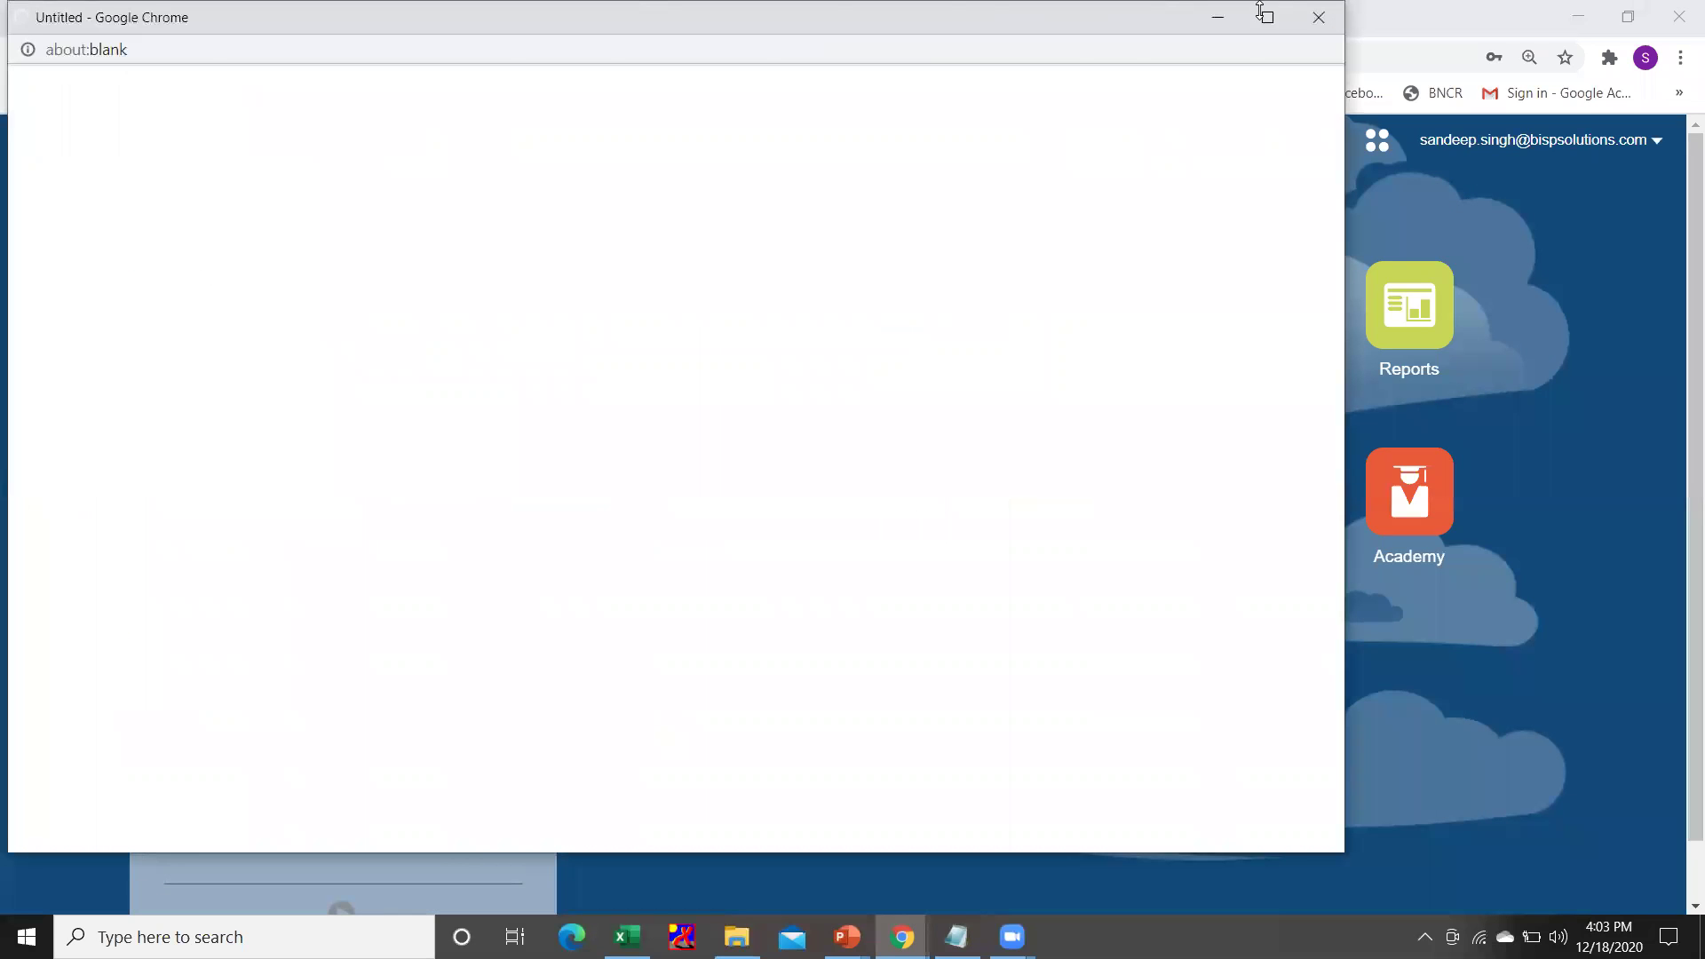
click(1267, 17)
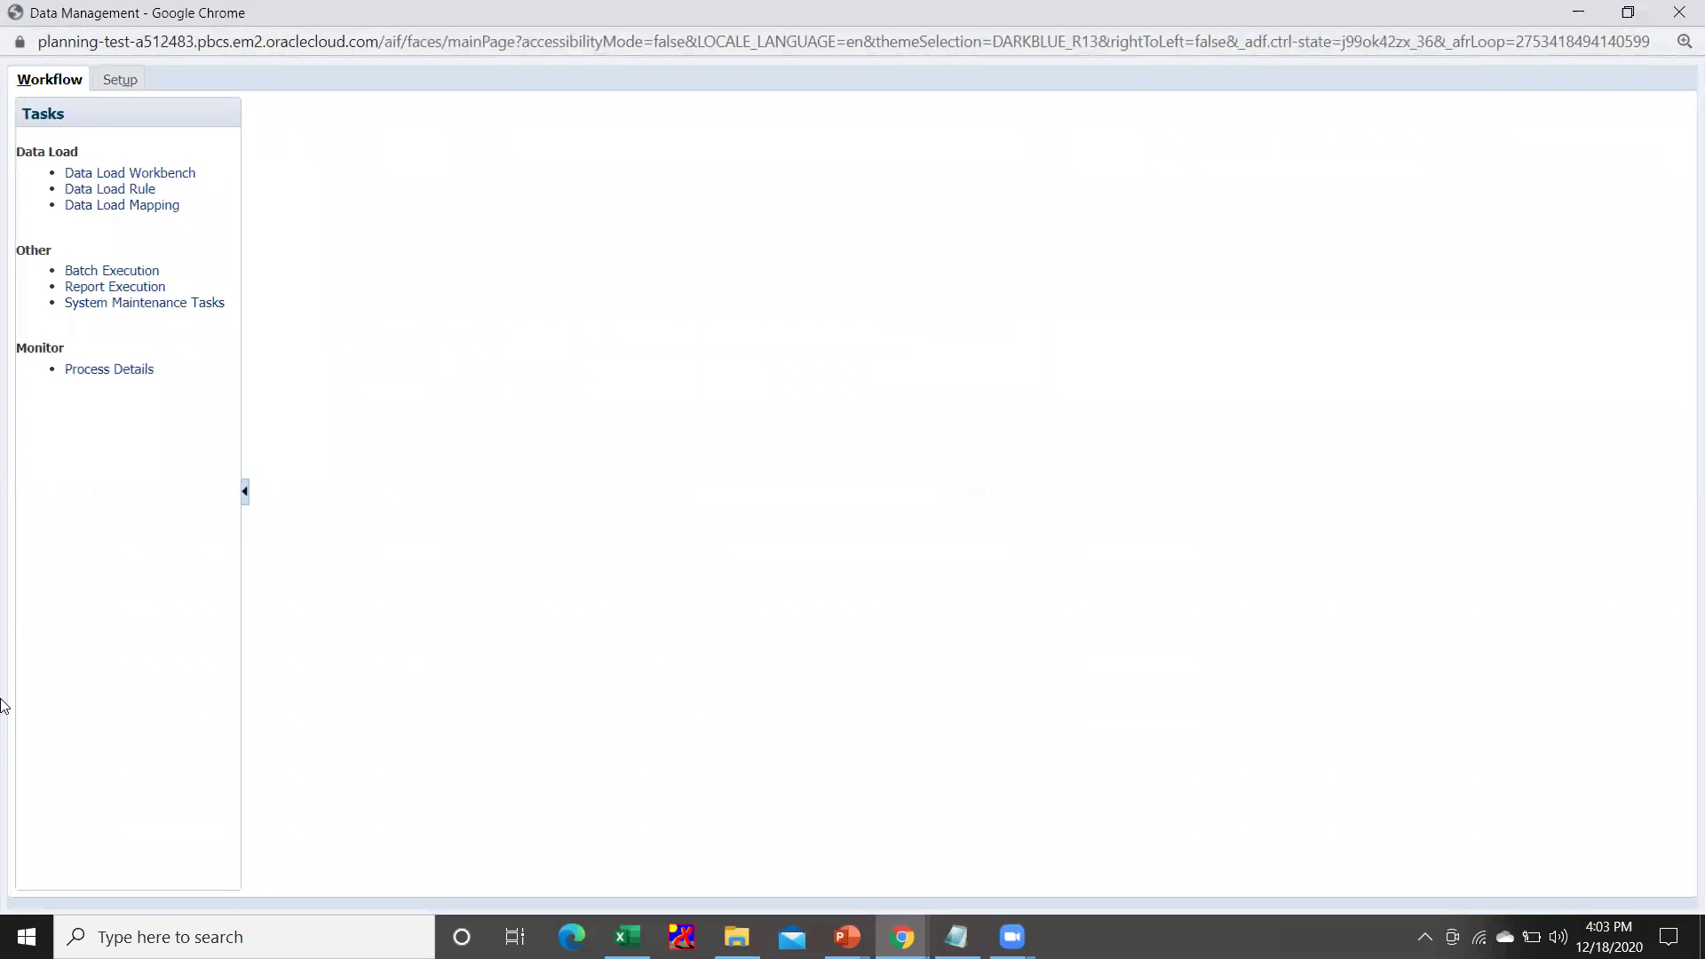
click(120, 79)
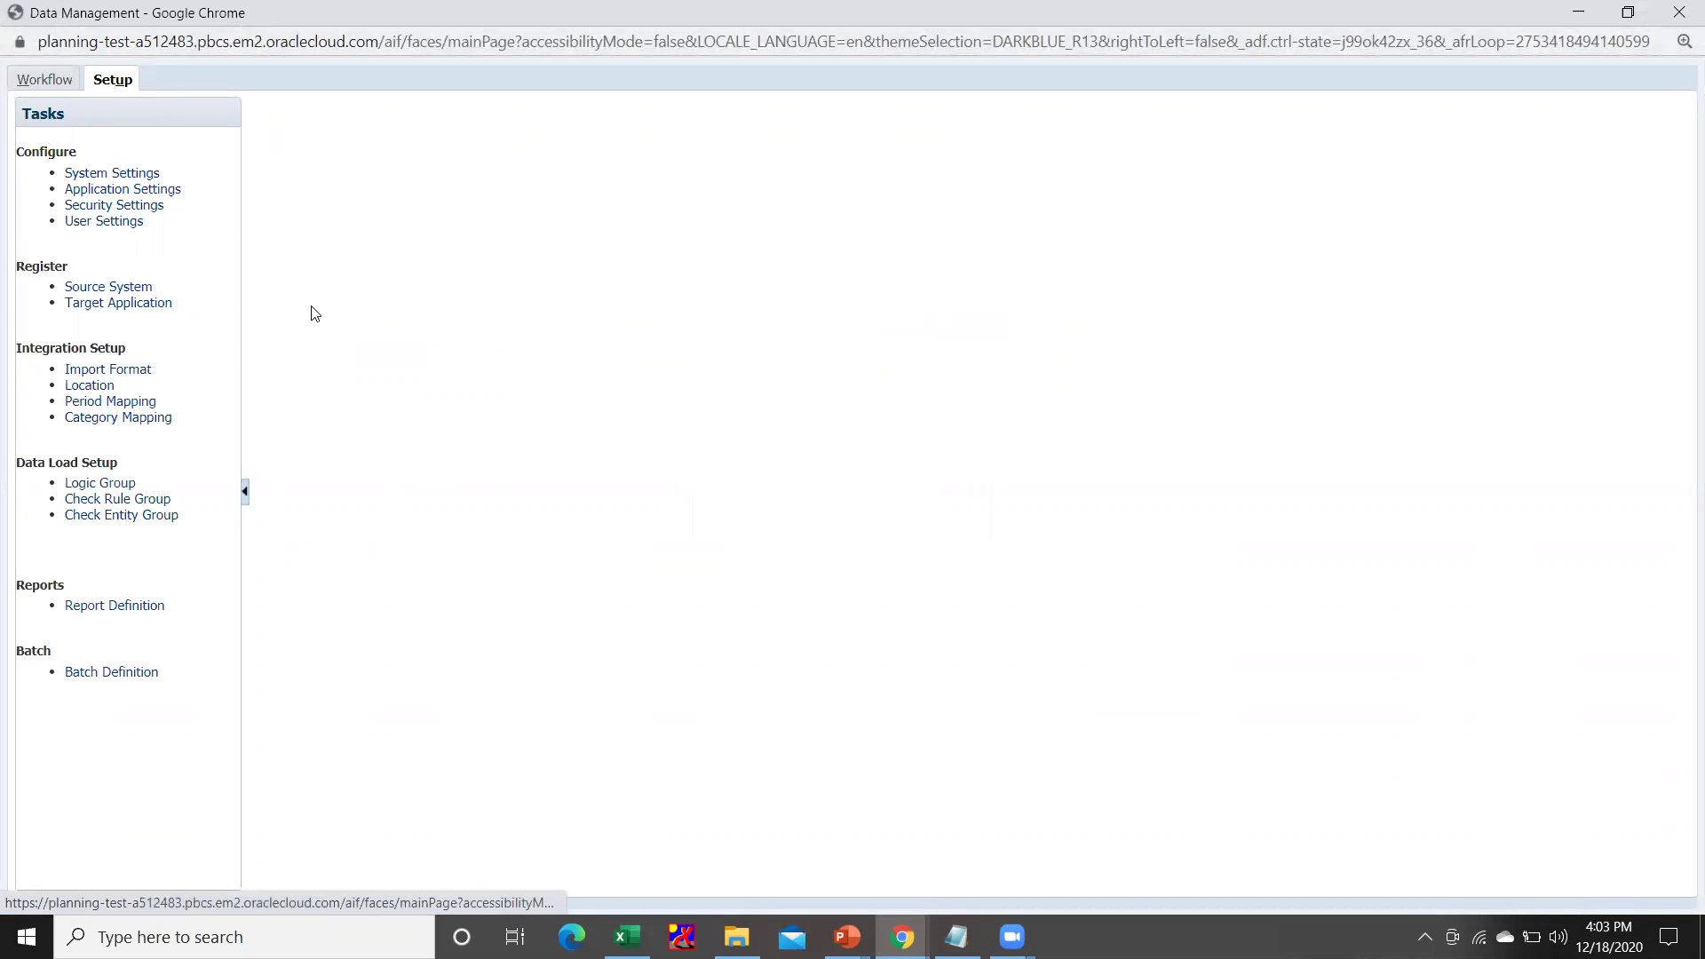
click(136, 286)
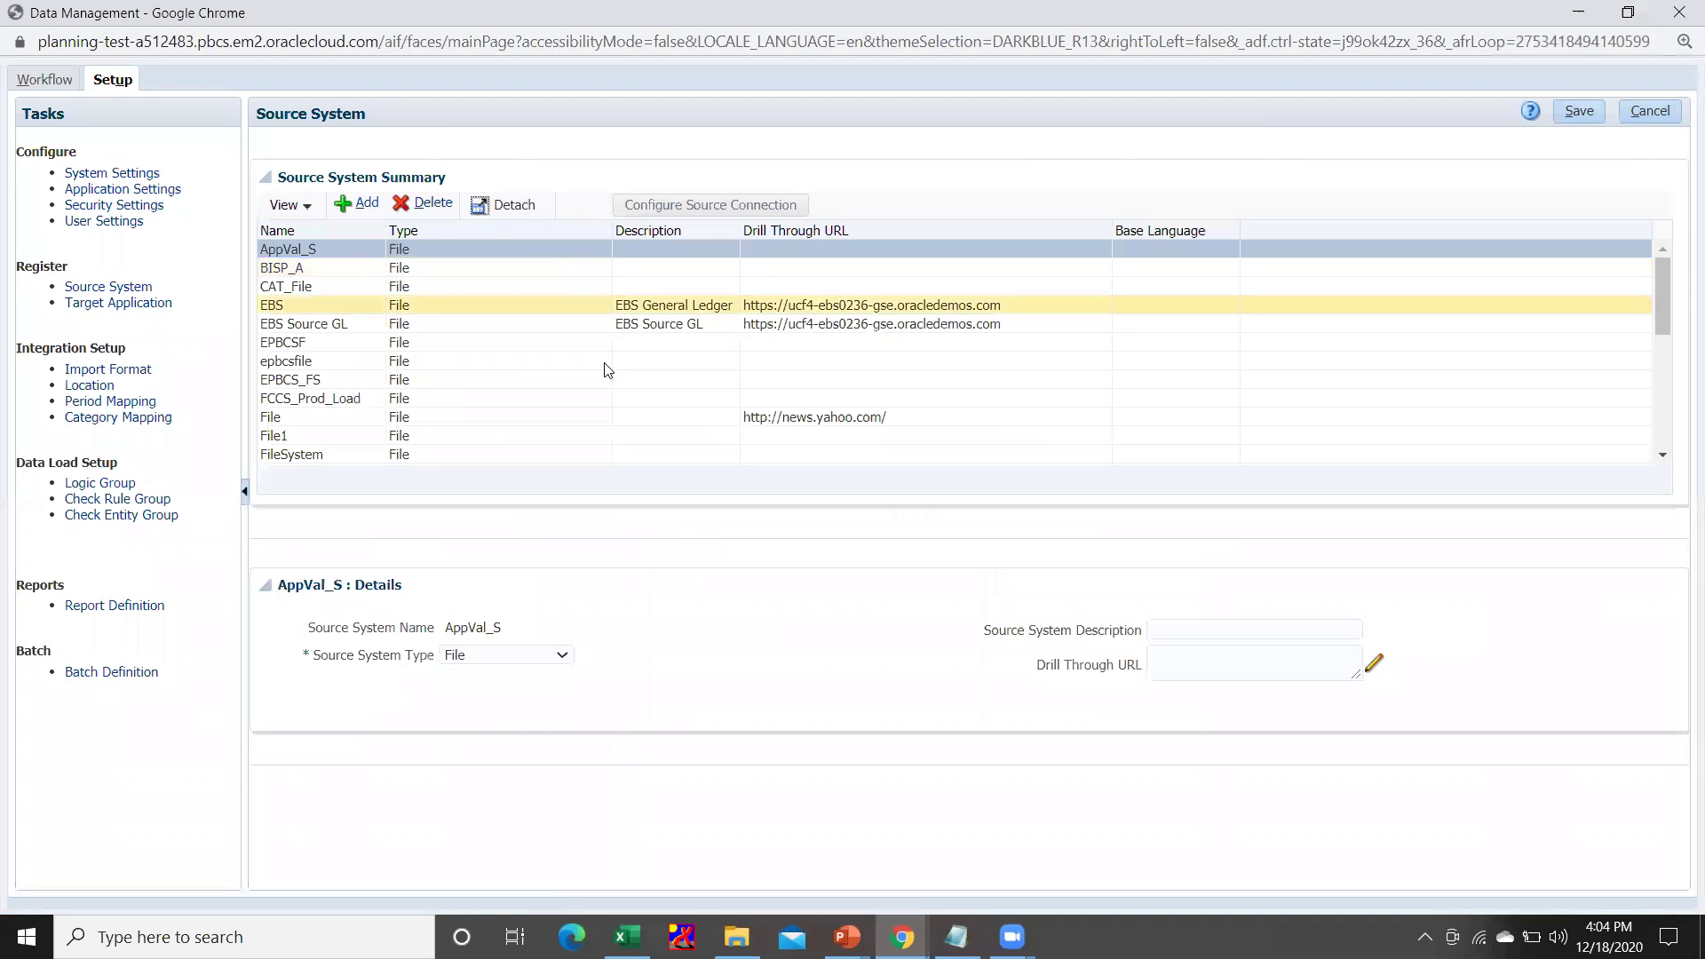
- Select the NSPBE NetSuite source system and apply its source connection configuration with the existing user-based credentials
scroll(353, 399, down, 2)
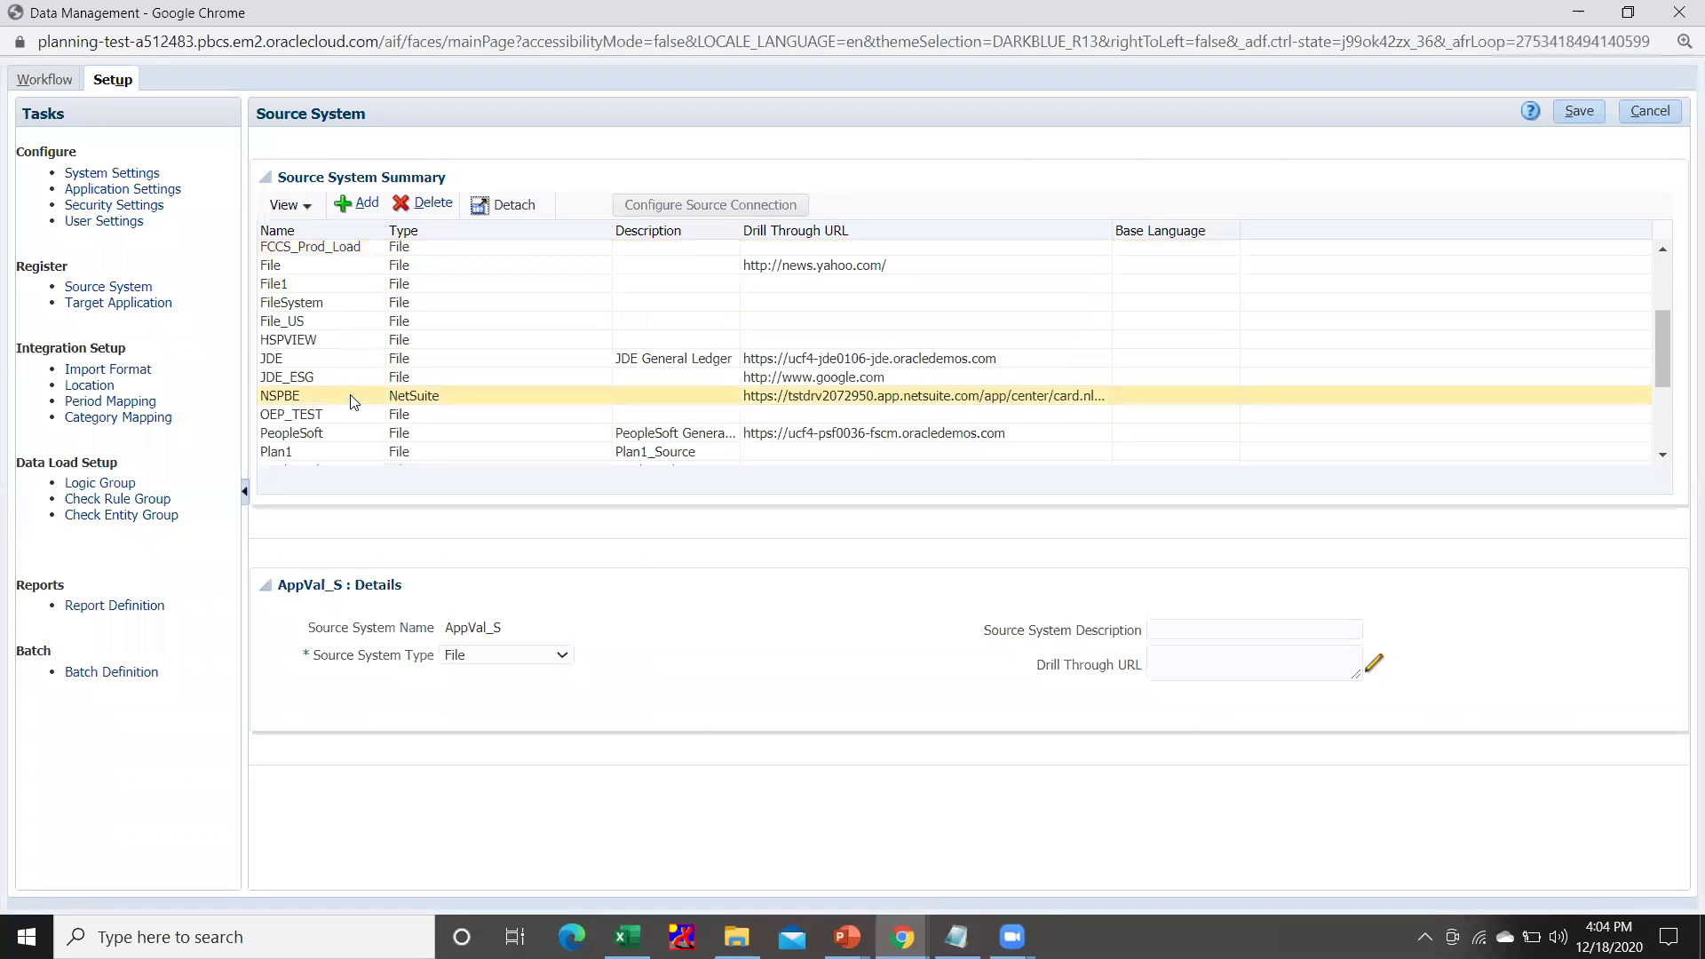
scroll(354, 402, down, 2)
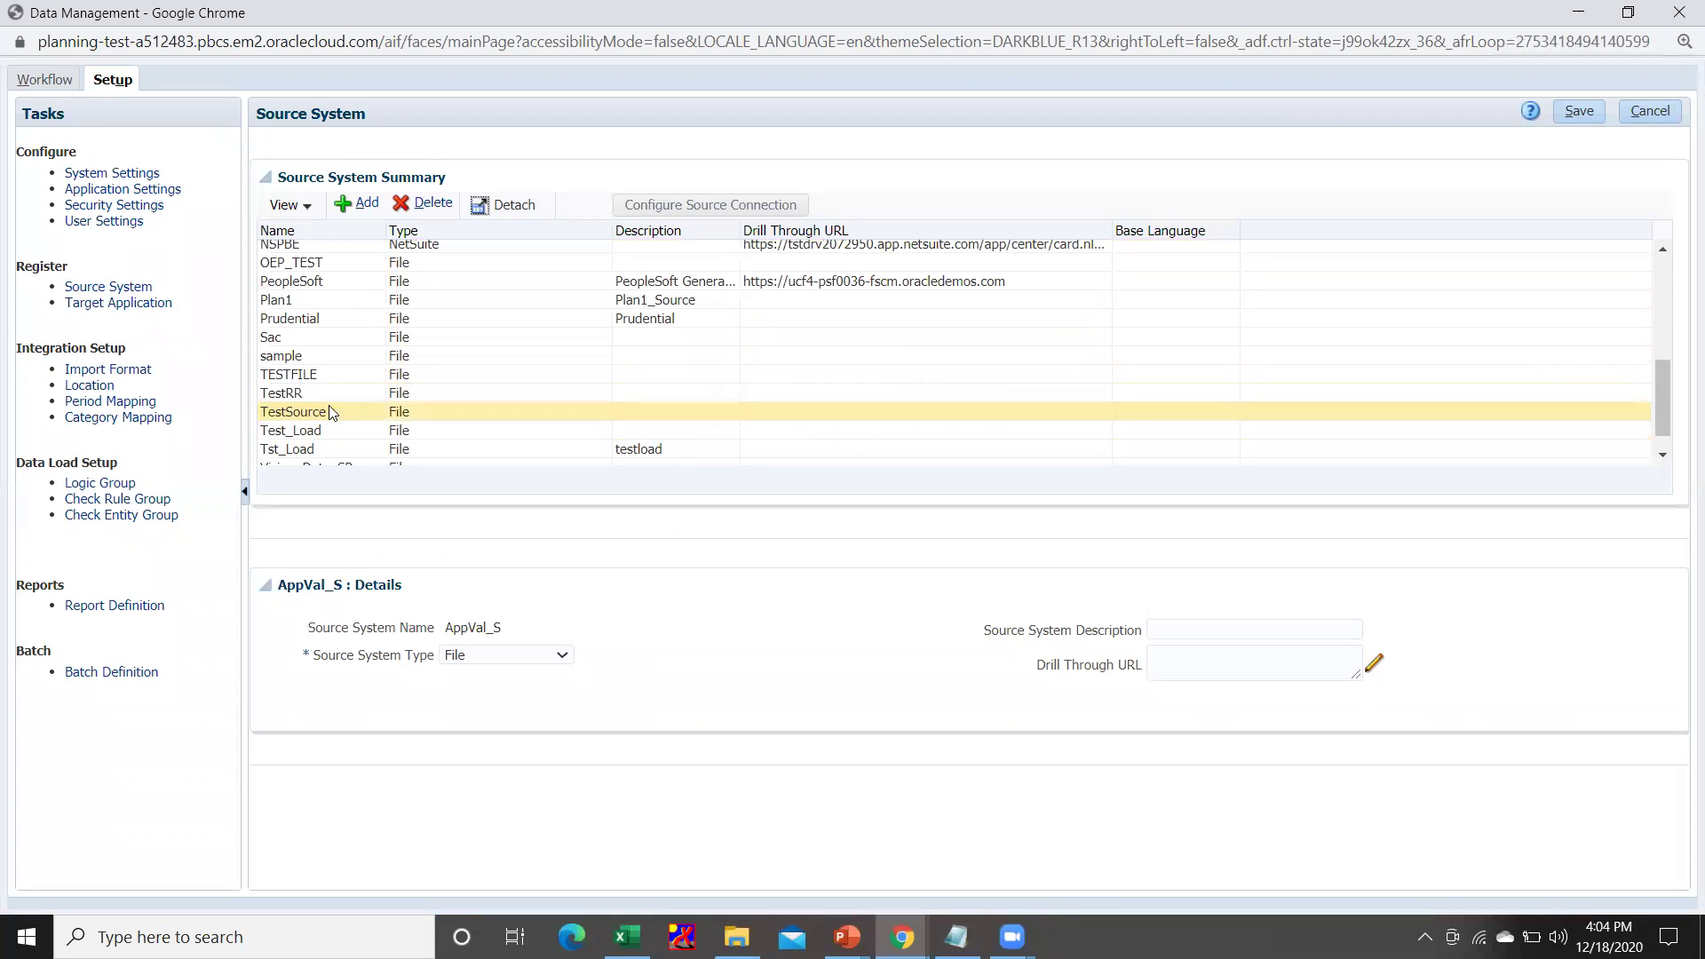
scroll(304, 356, up, 2)
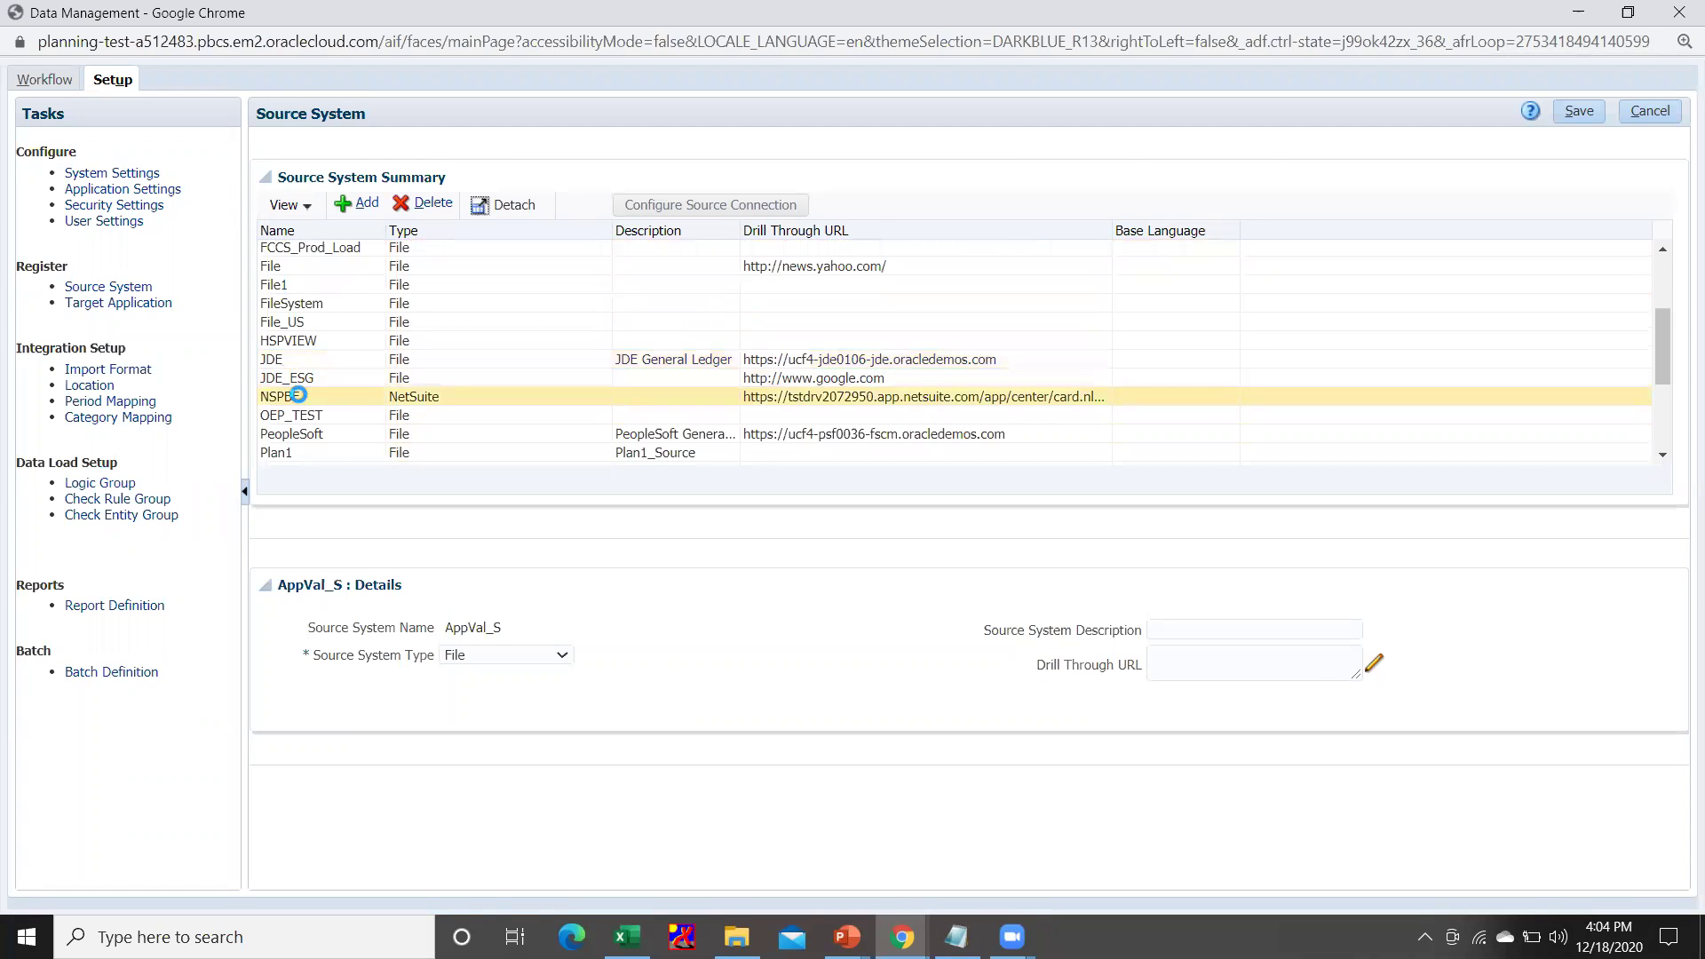
click(299, 396)
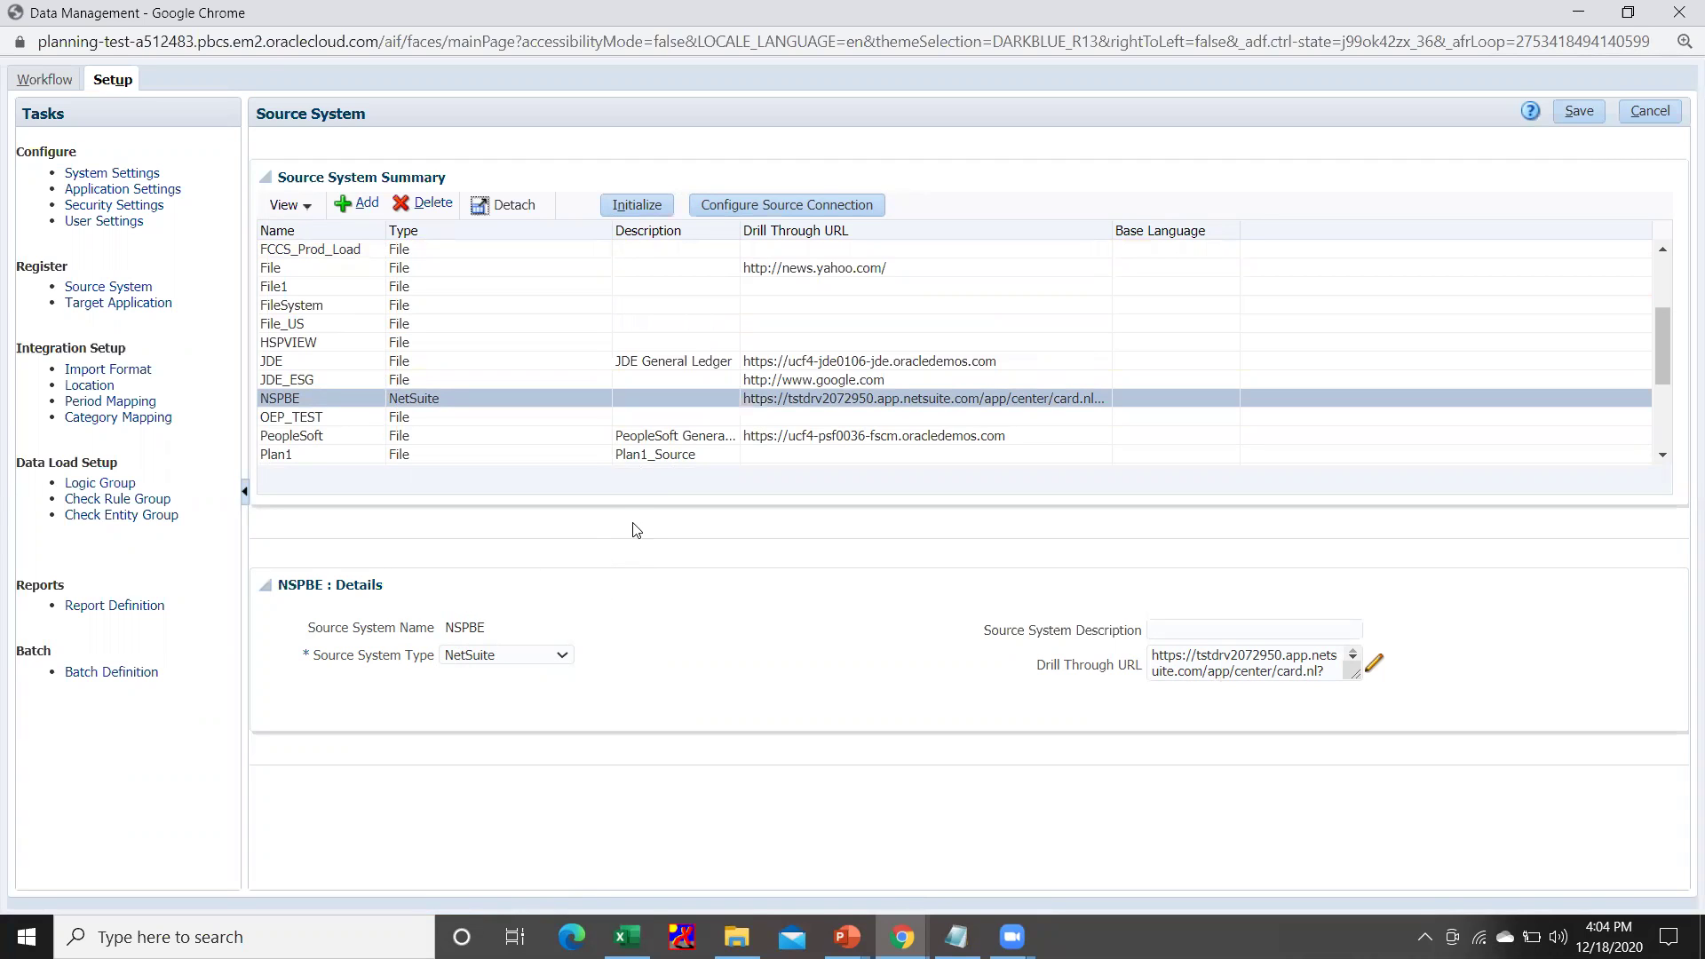
click(792, 203)
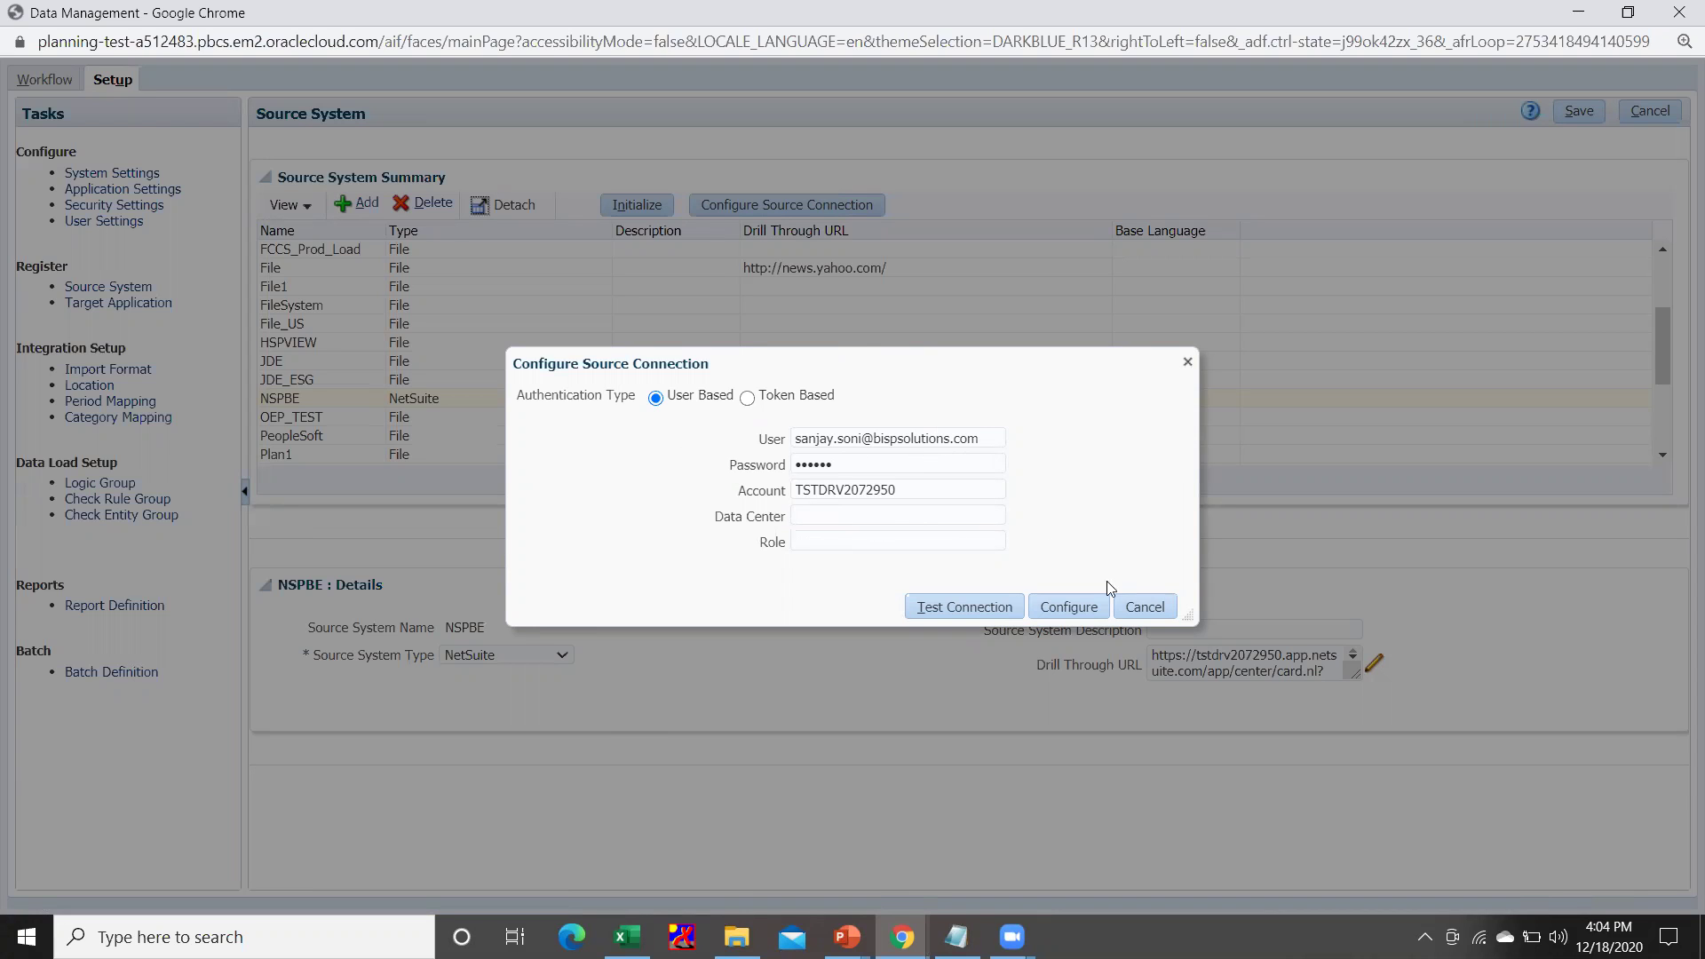
click(1086, 607)
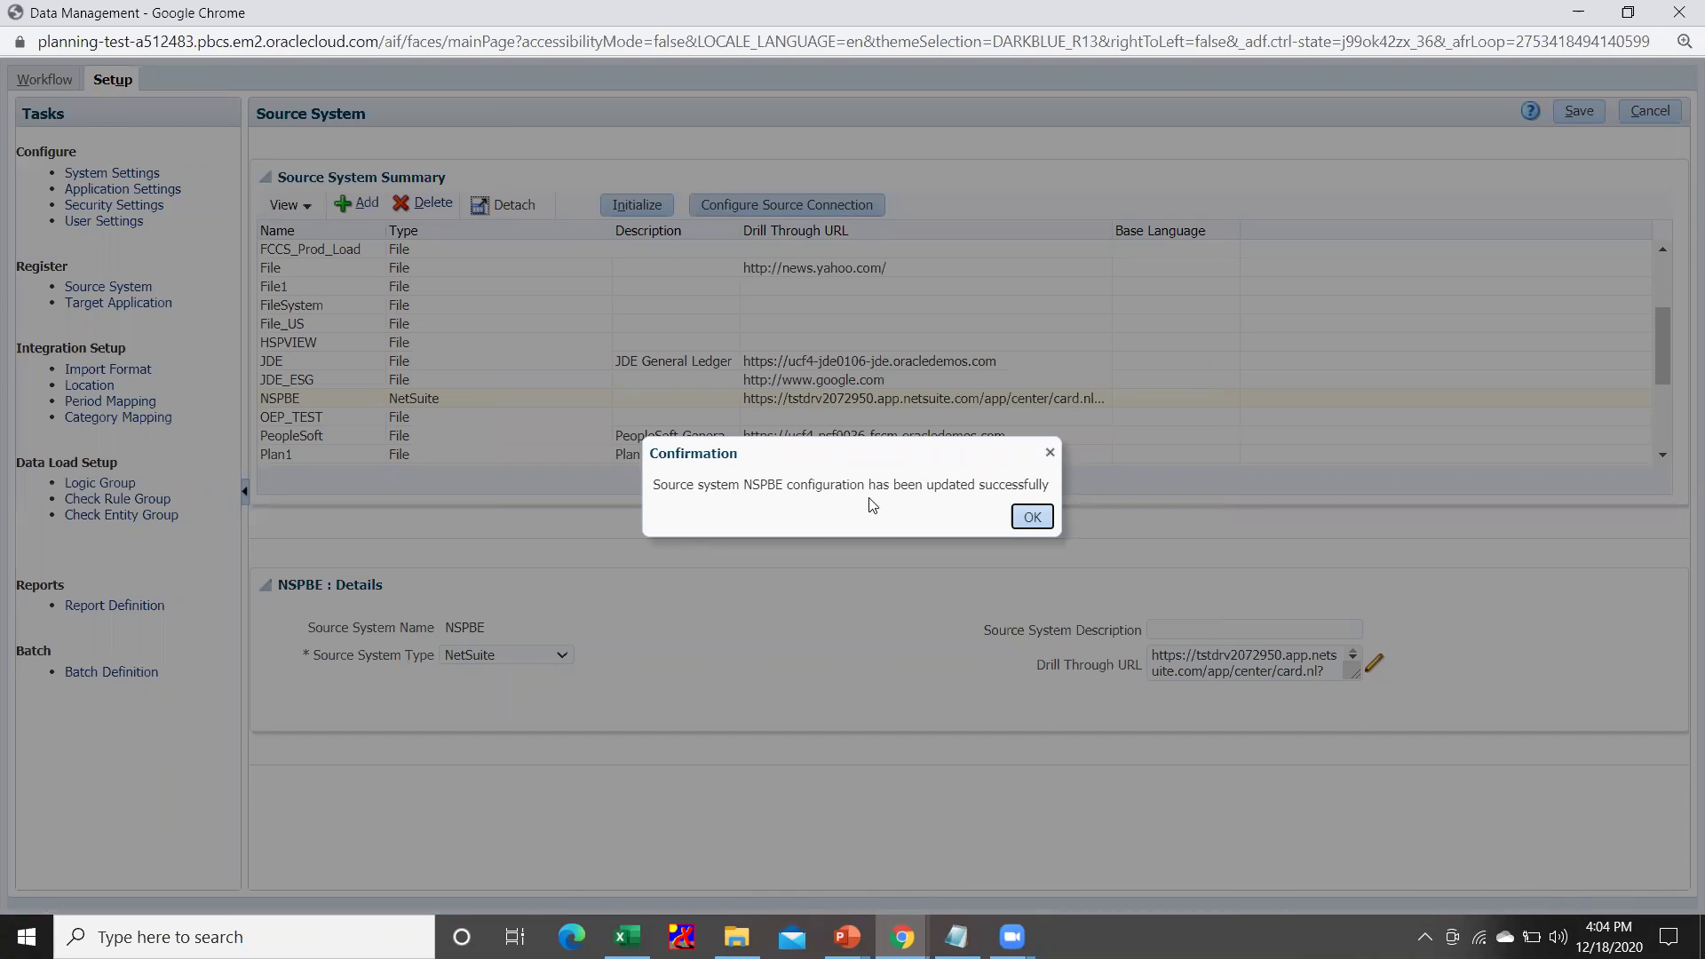
click(1033, 519)
click(1033, 519)
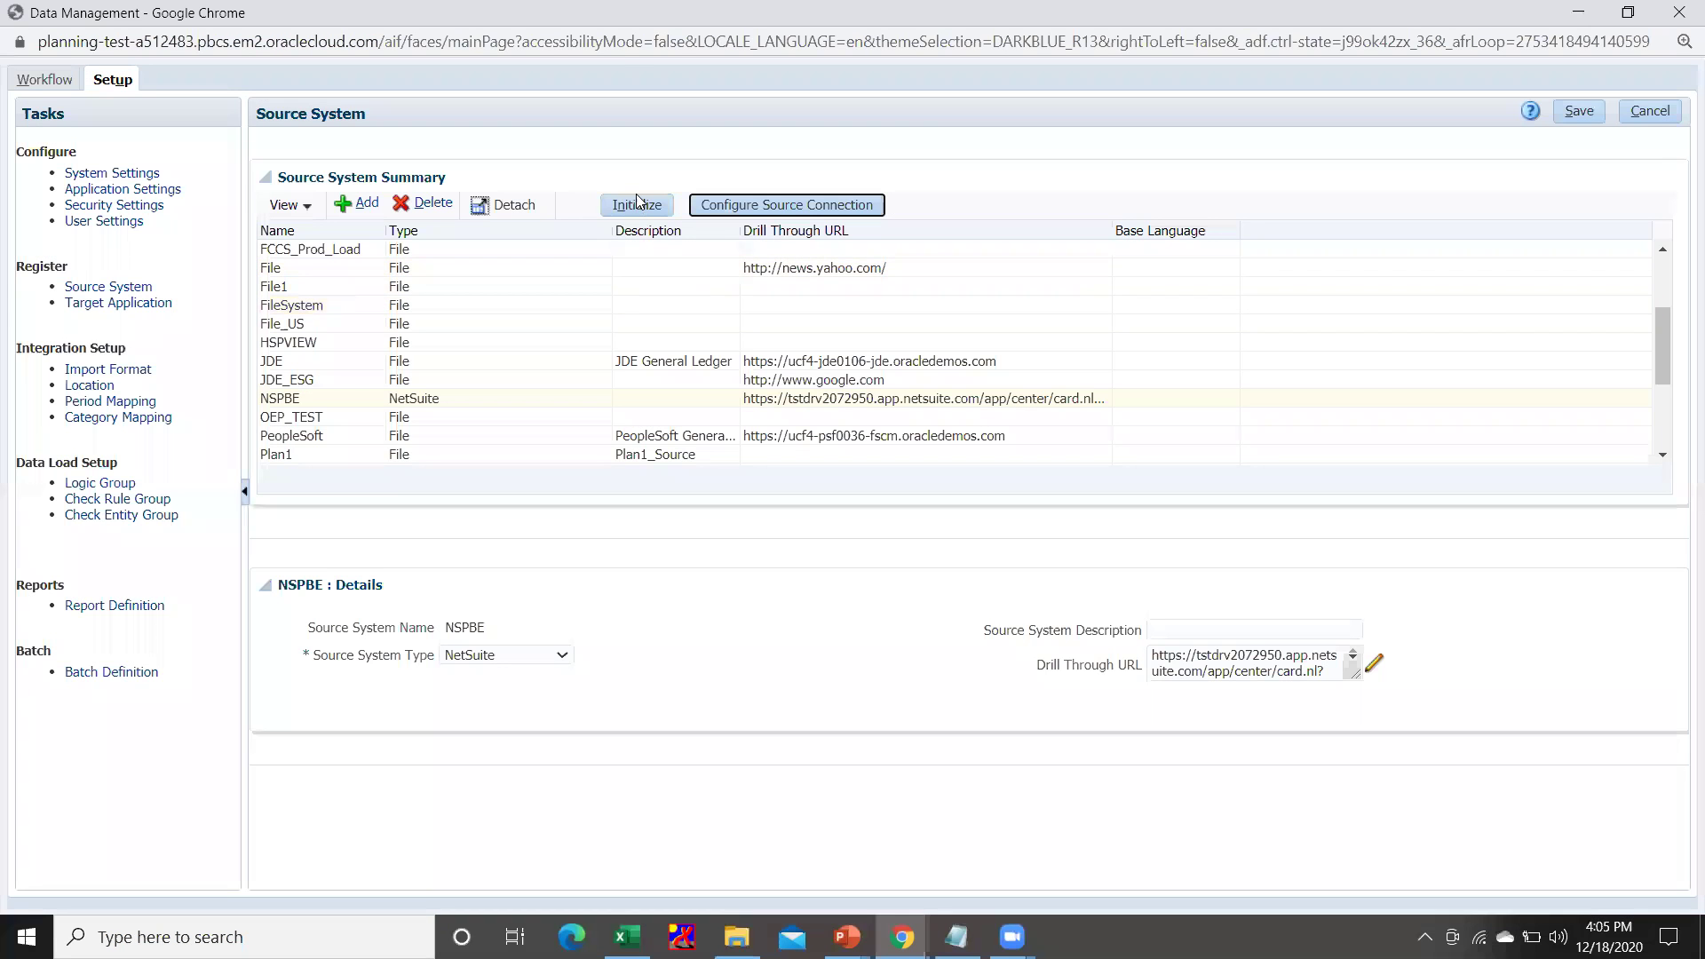
- Initialize the NSPBE source system with the prefix SS_
click(642, 206)
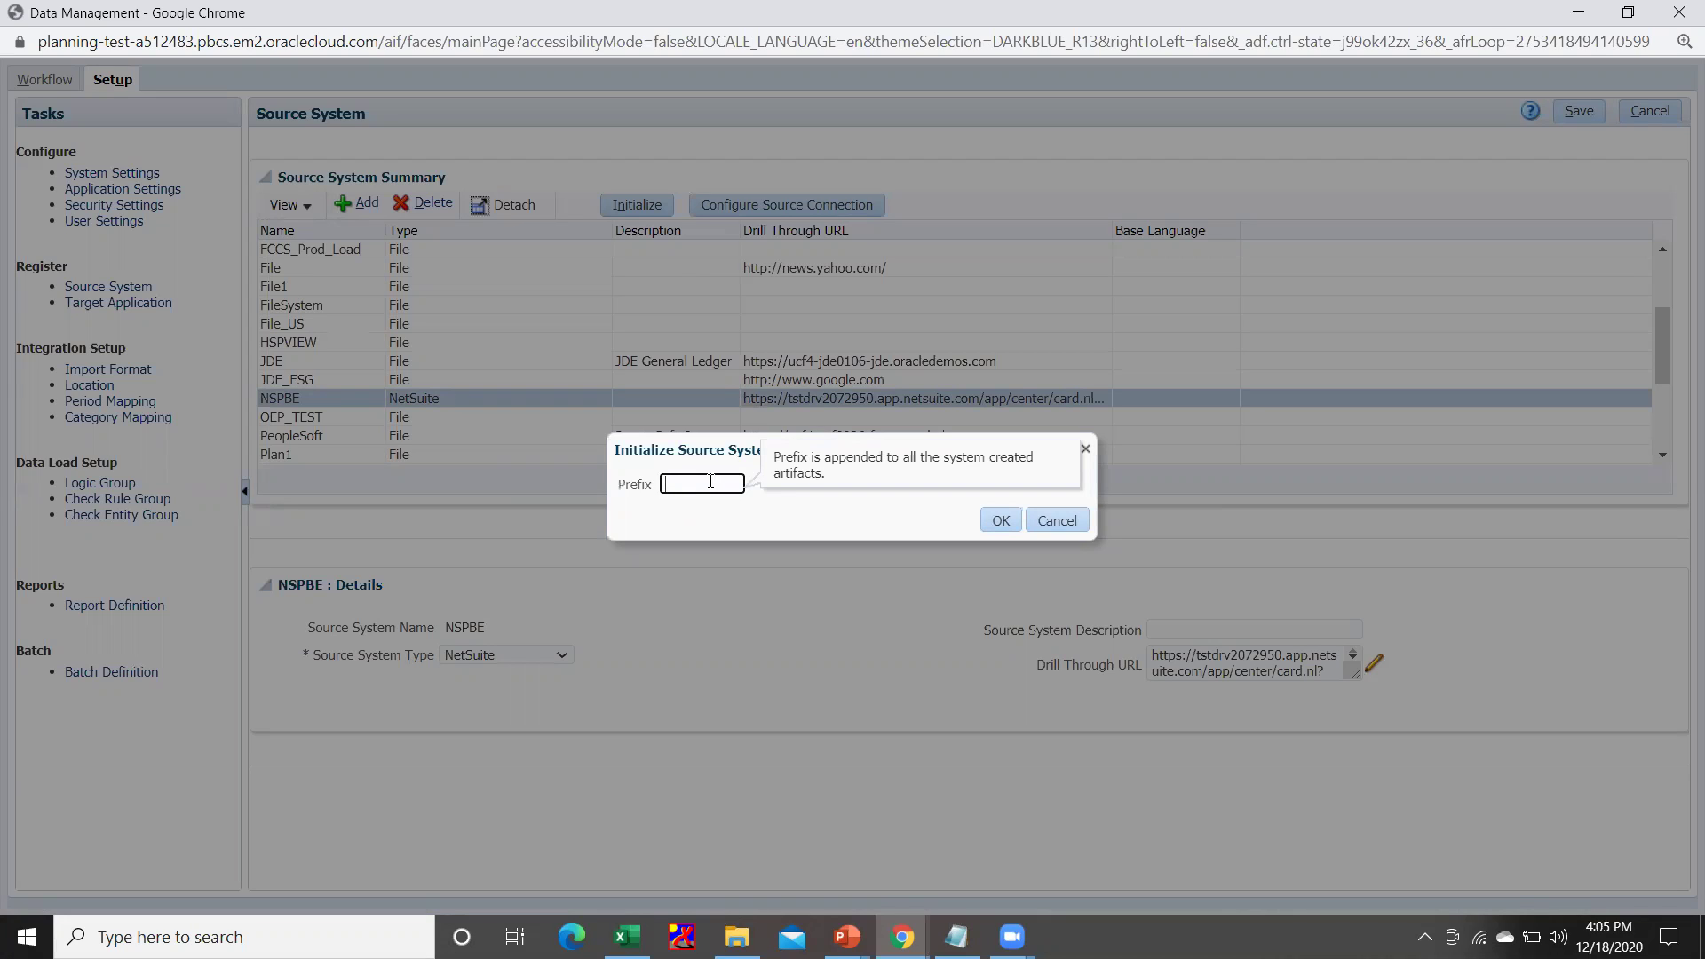
text(SS_)
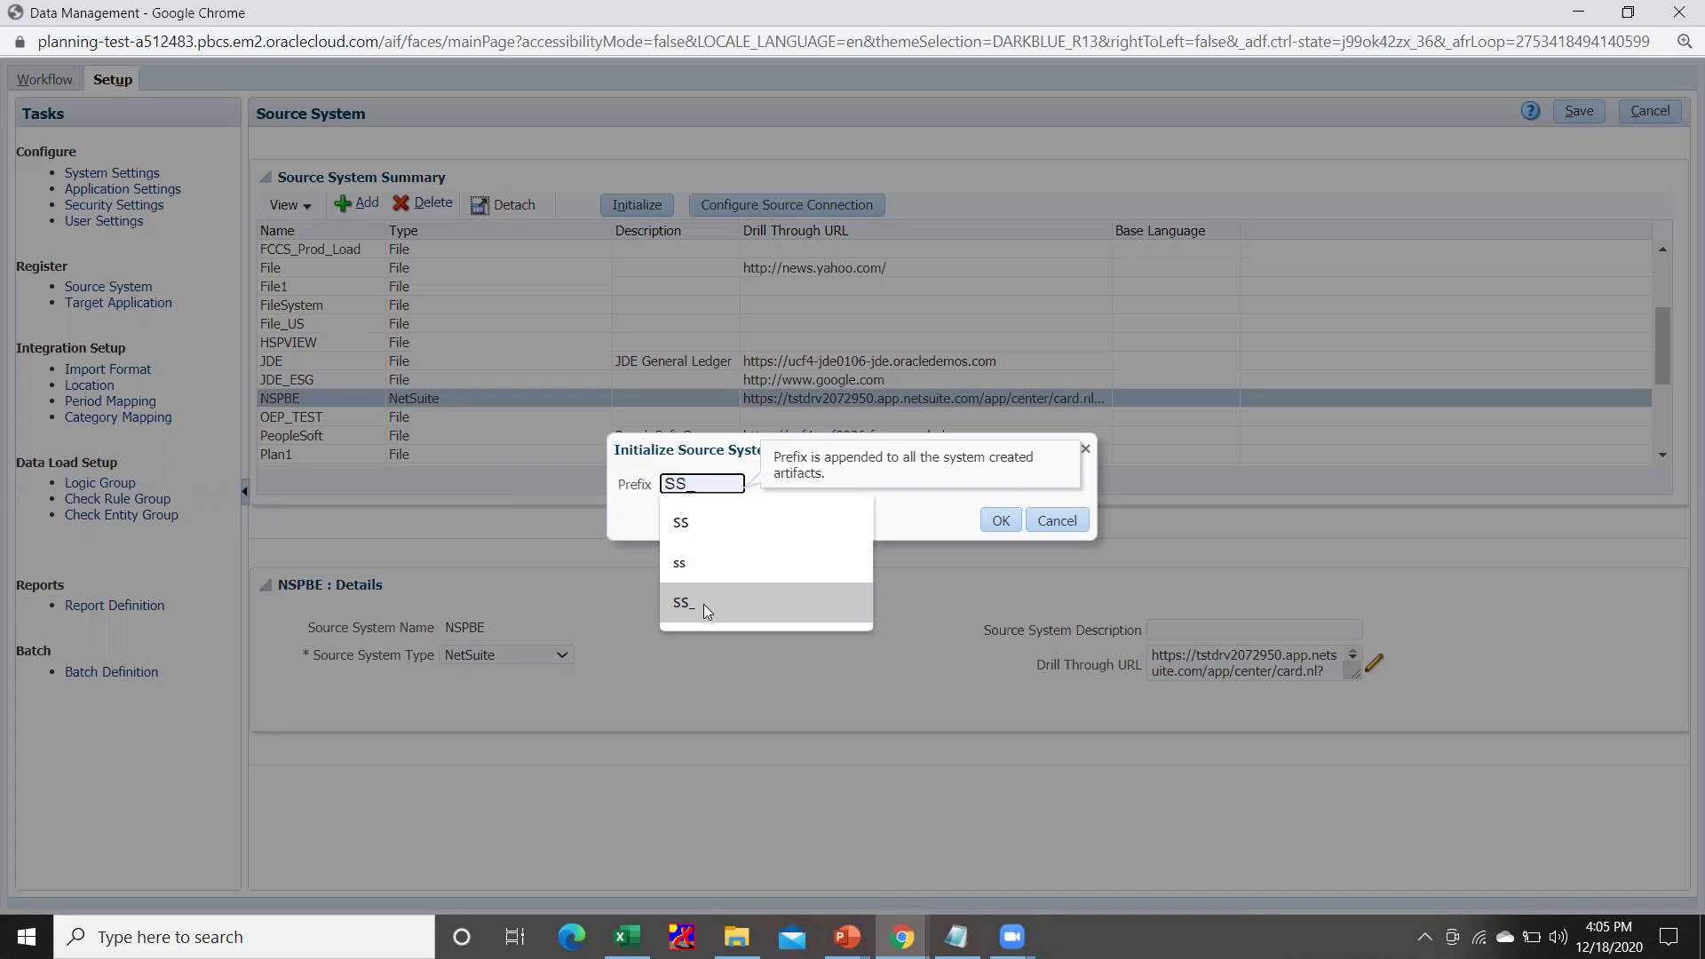
click(703, 603)
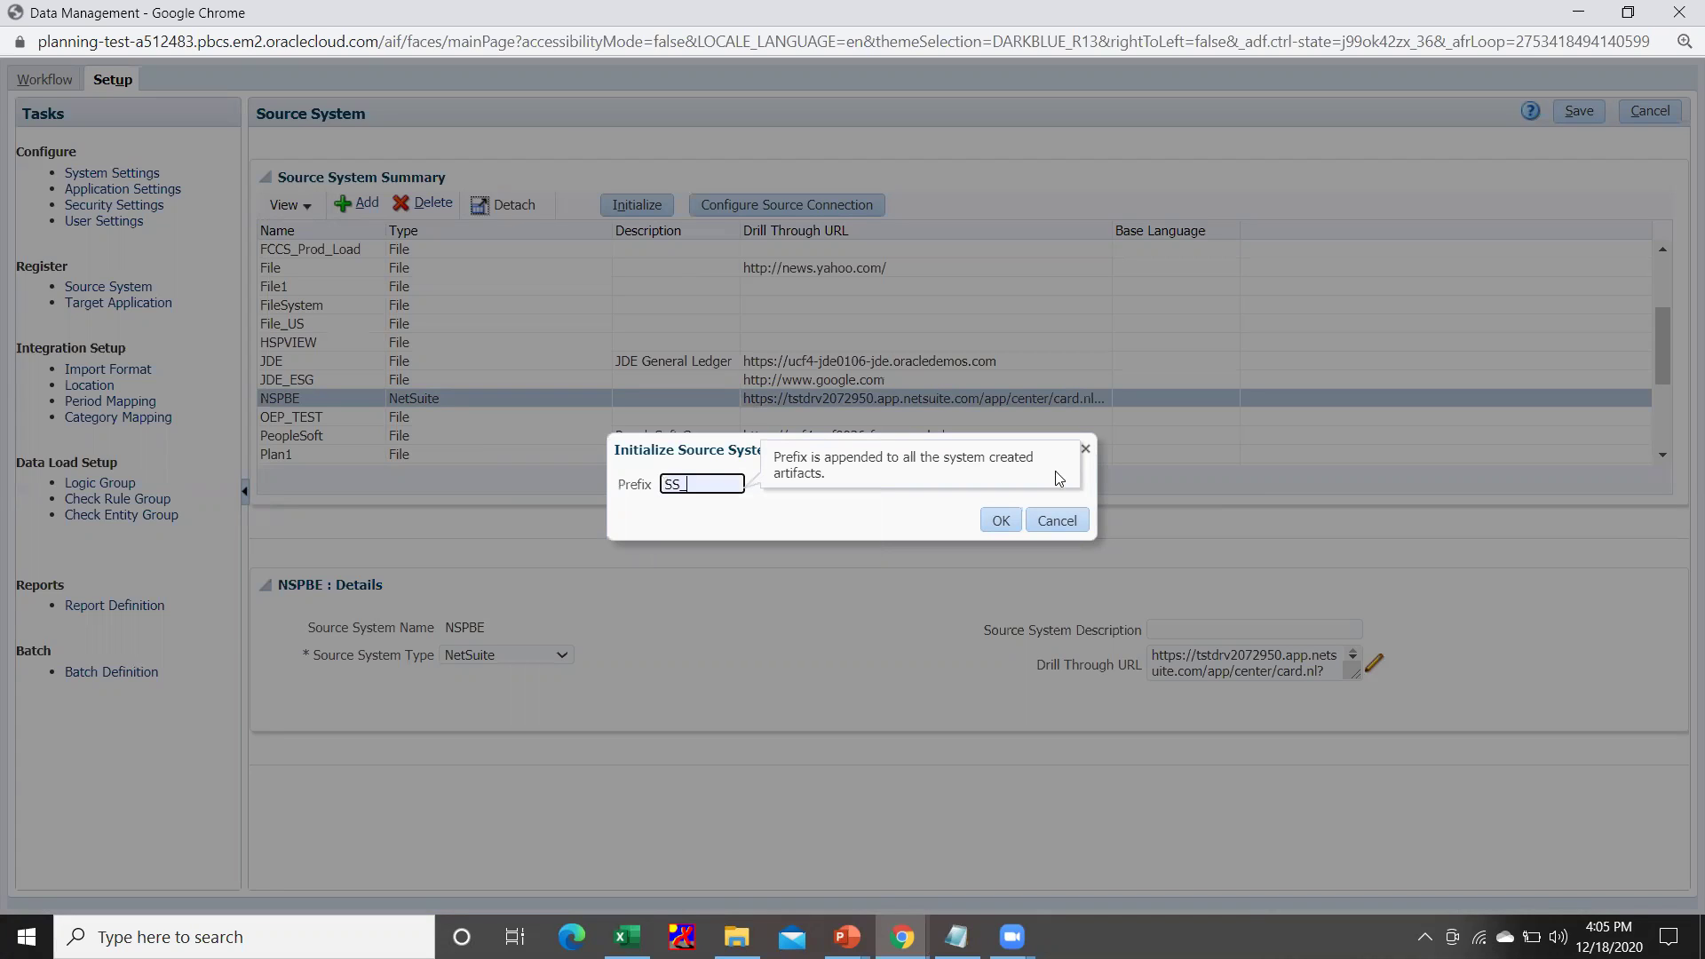
click(998, 521)
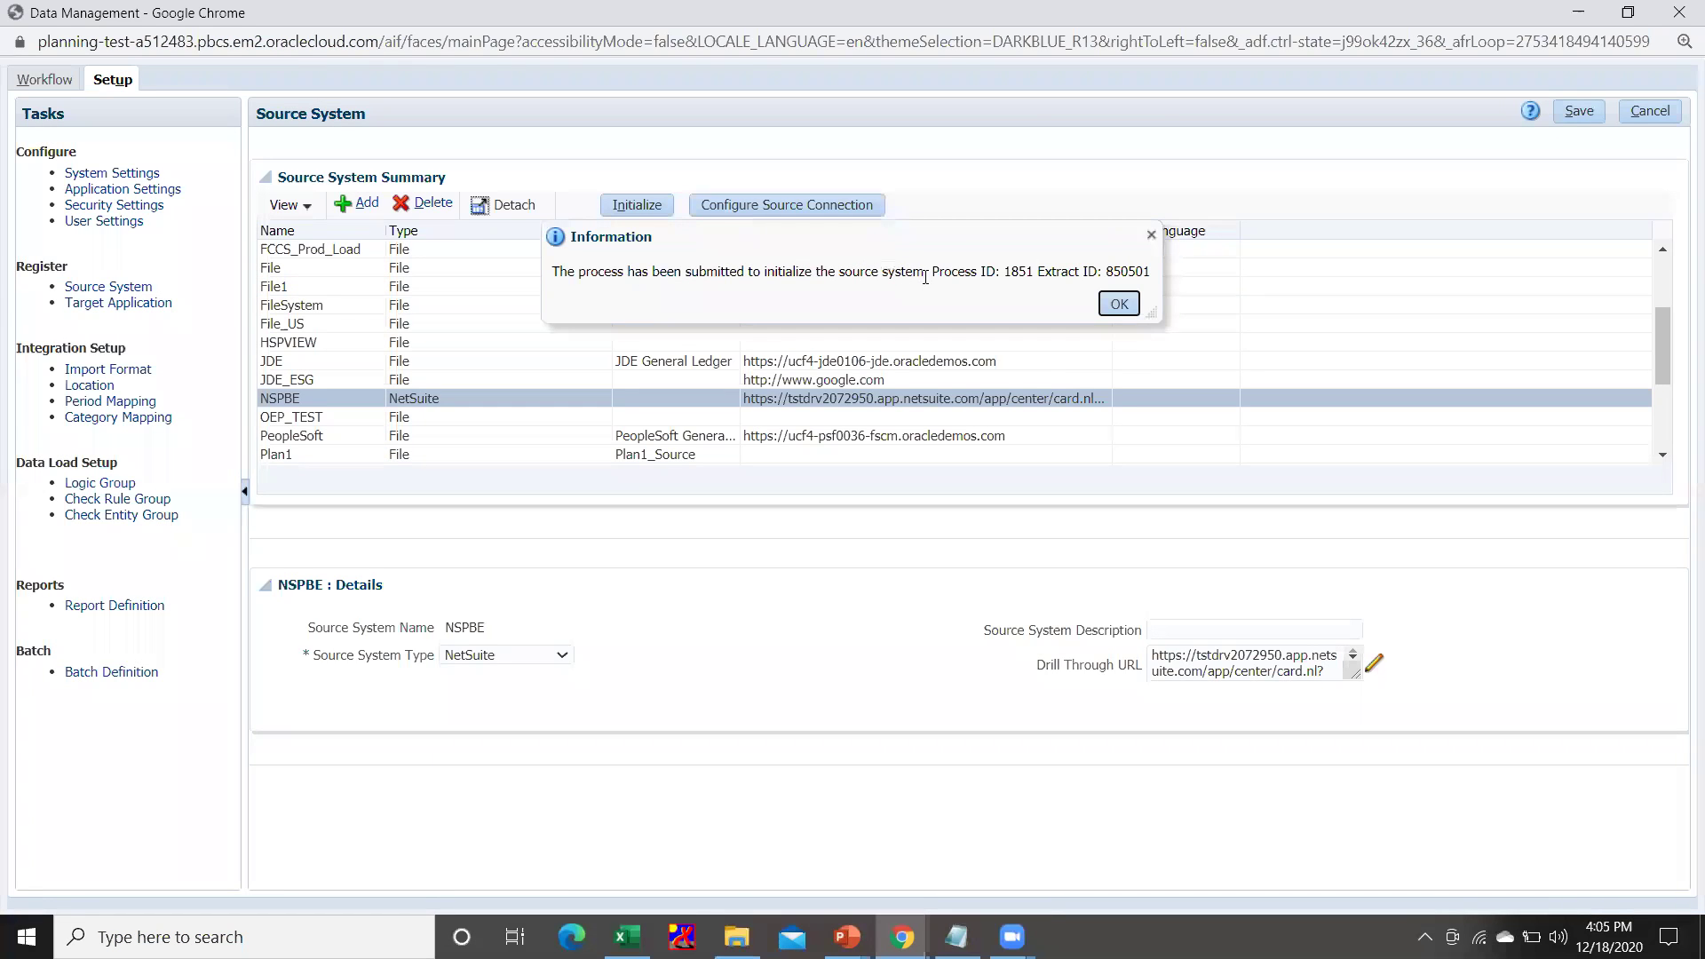
click(1119, 304)
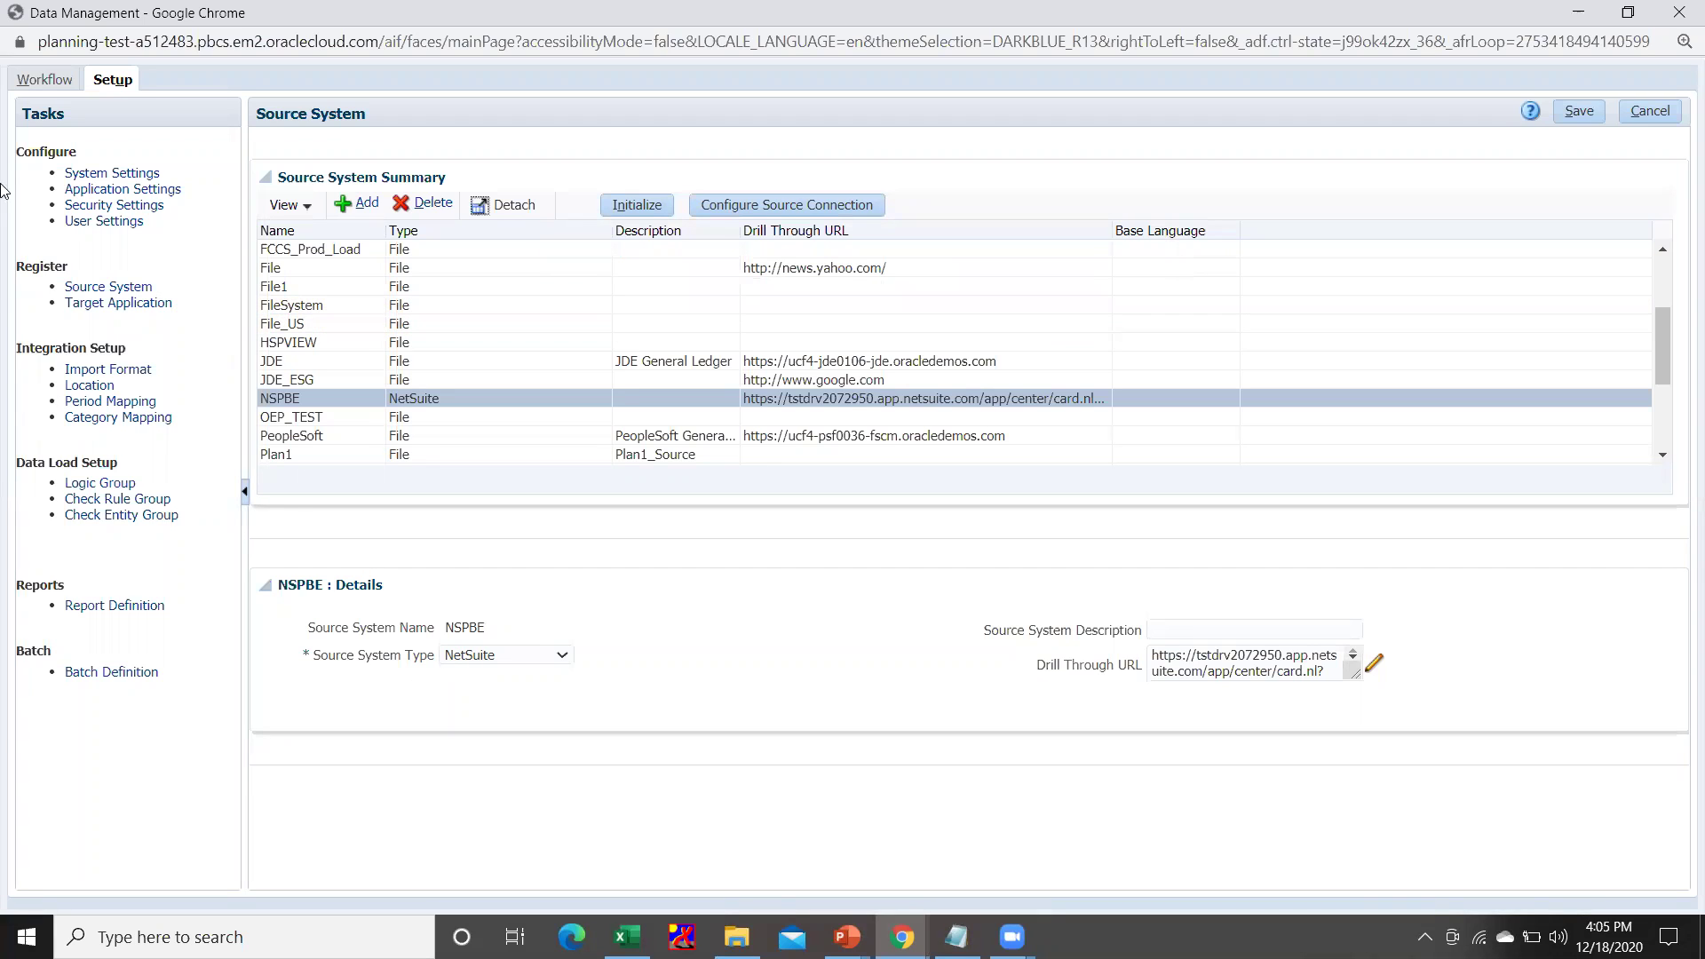
- Check the status of the NSPBE initialization in Process Details, refreshing the process list
click(51, 79)
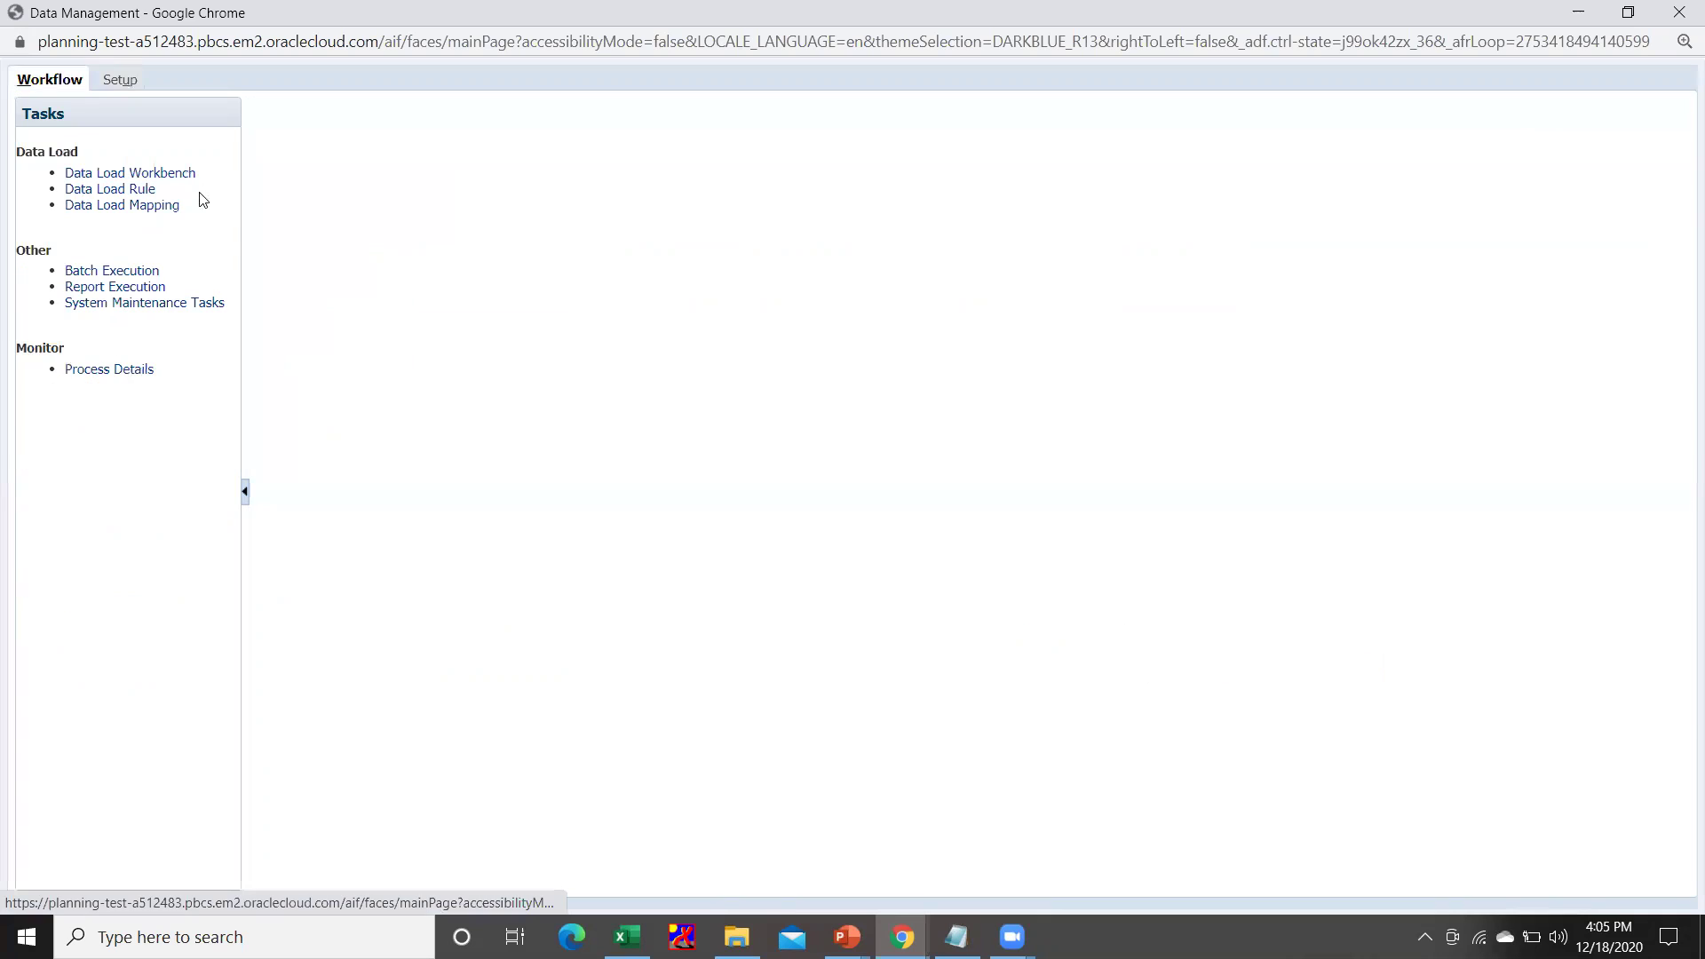
click(112, 371)
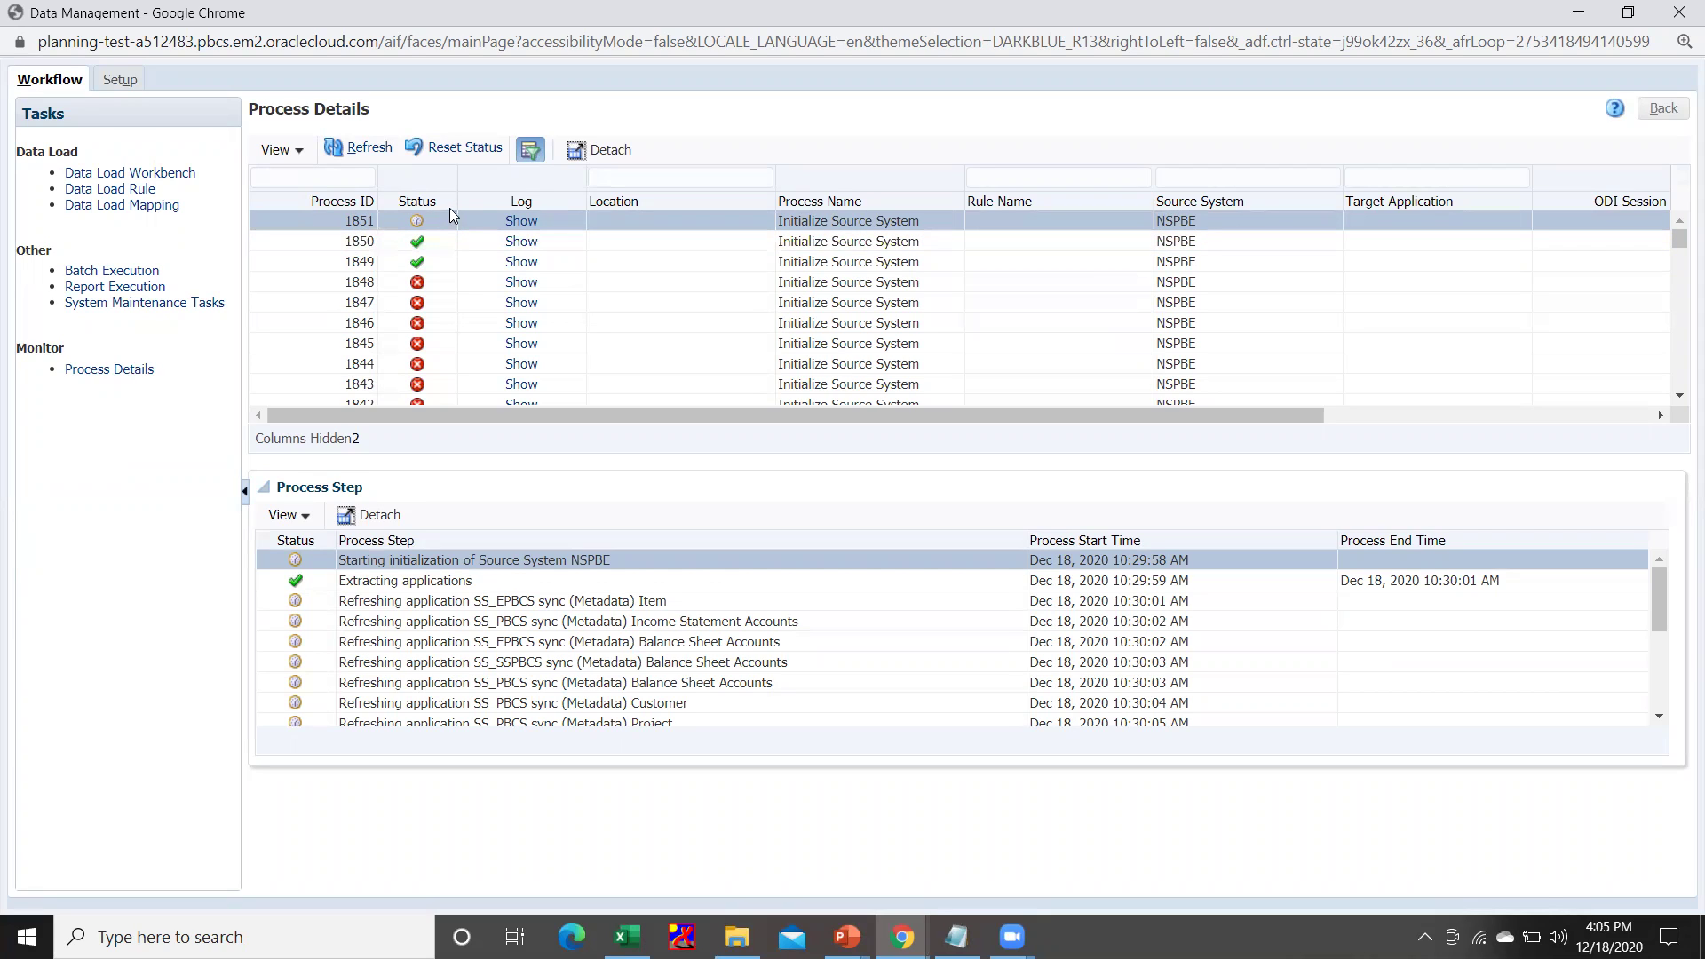
click(332, 147)
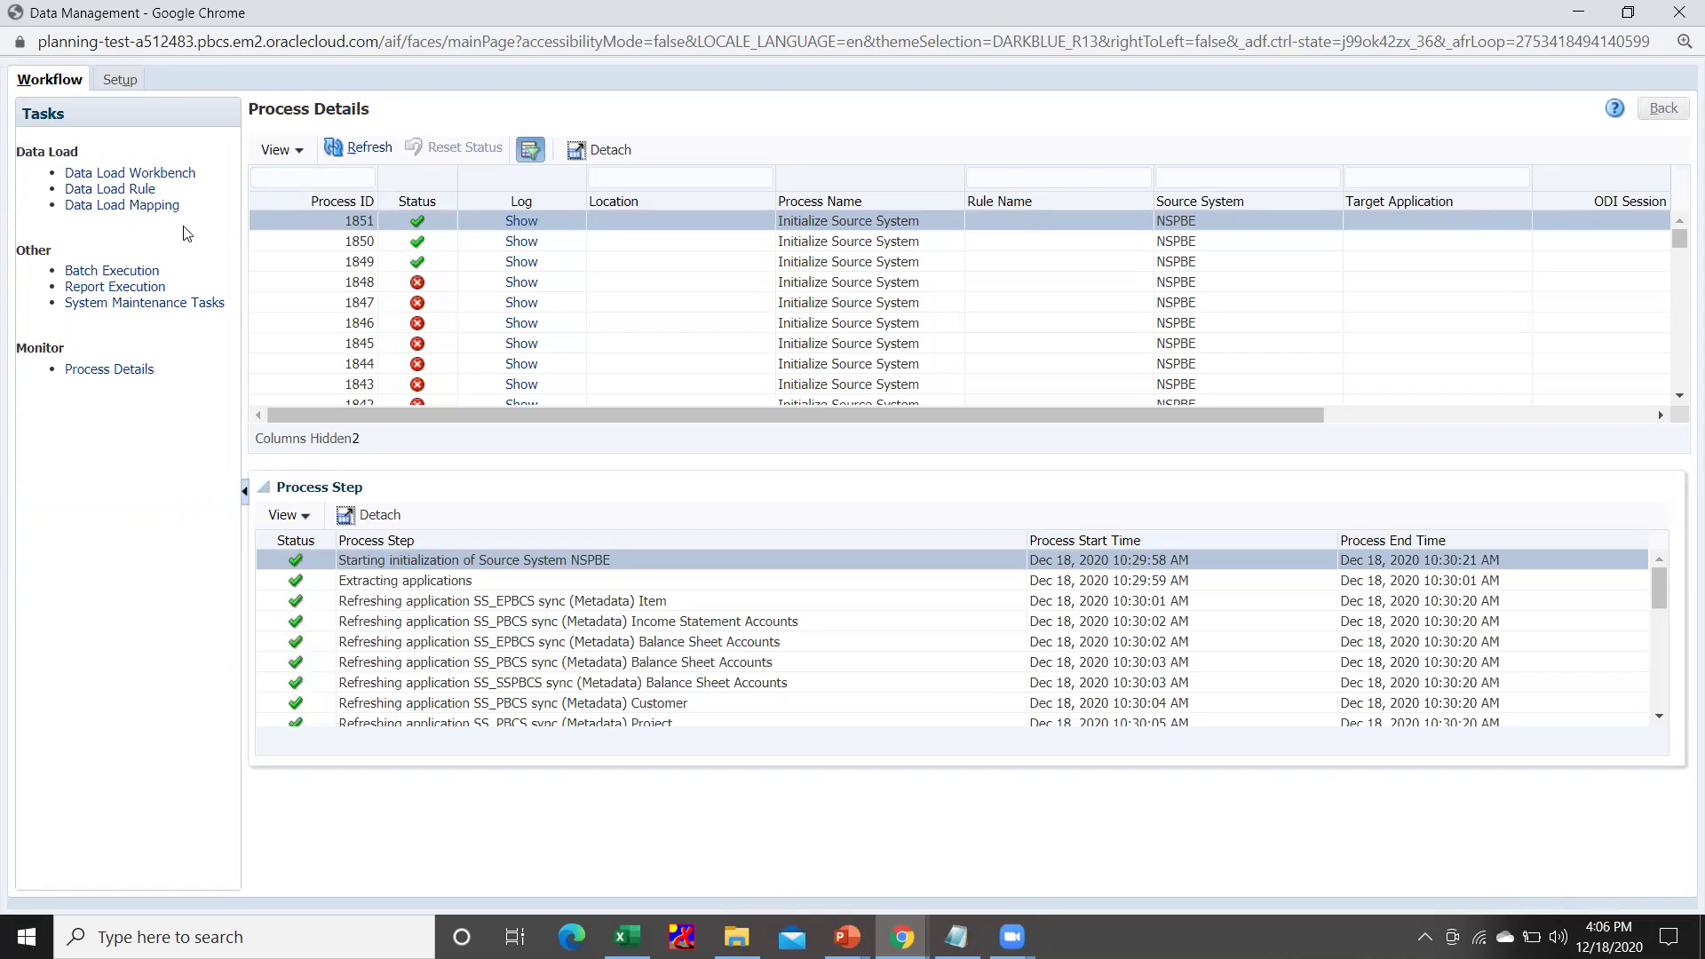
- Open the Target Application setup and examine the available application types to add and the registered SS_ data source and Planning dimension applications
click(112, 81)
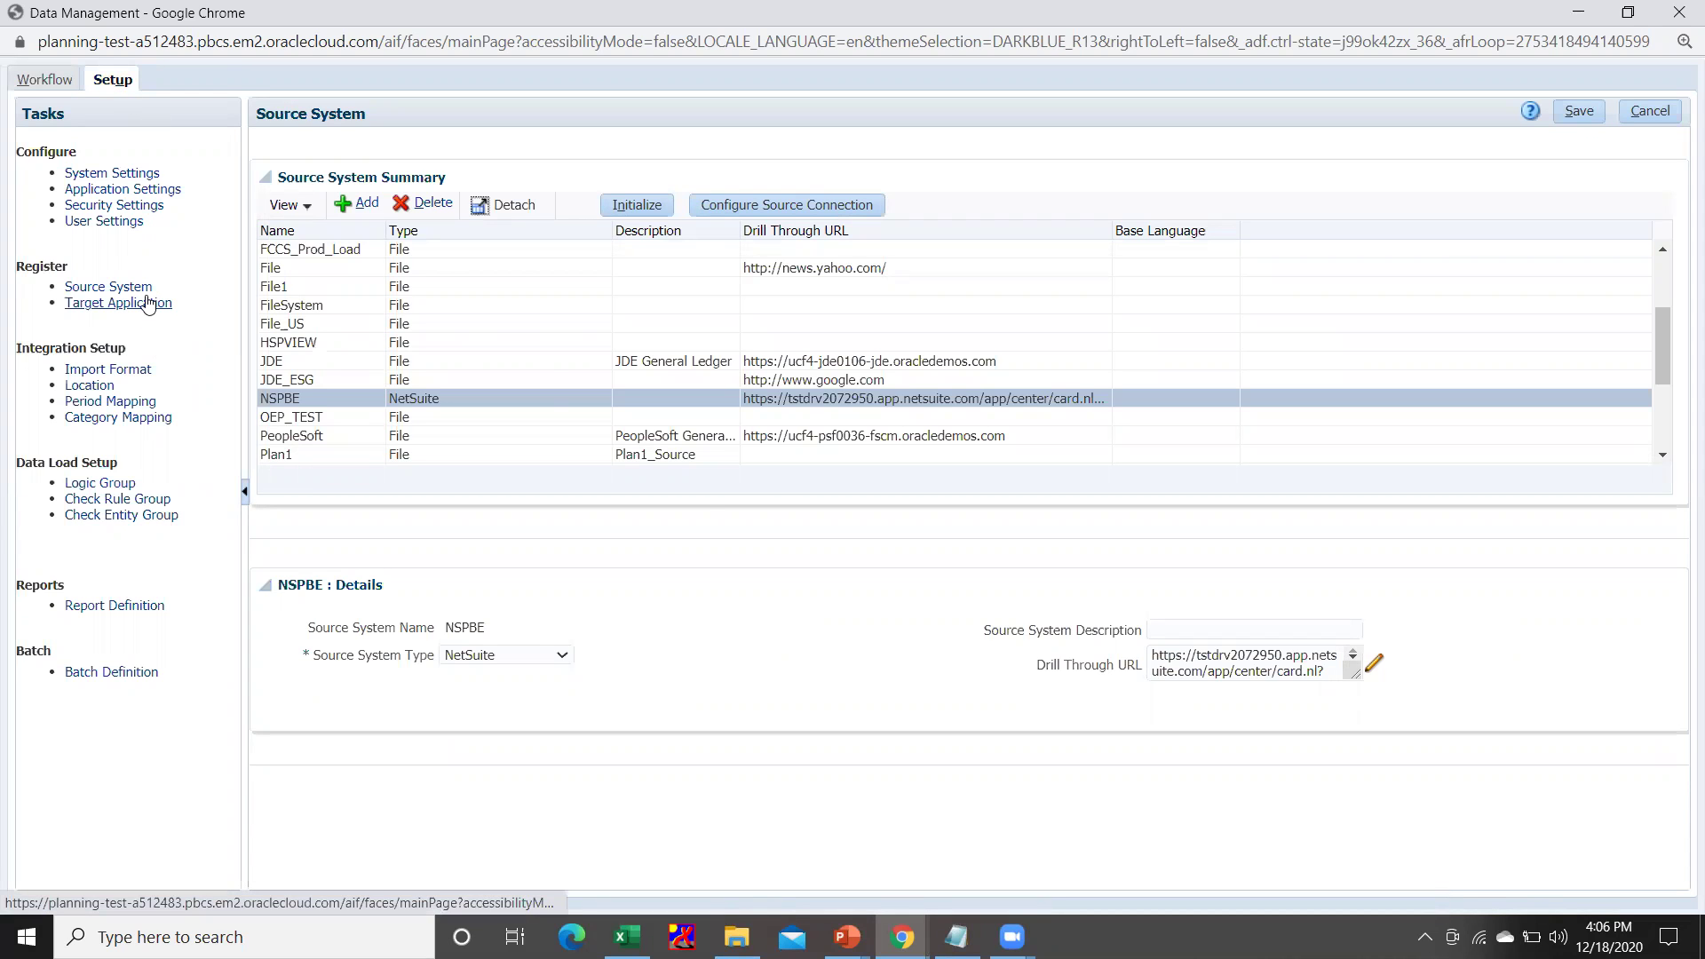
click(148, 305)
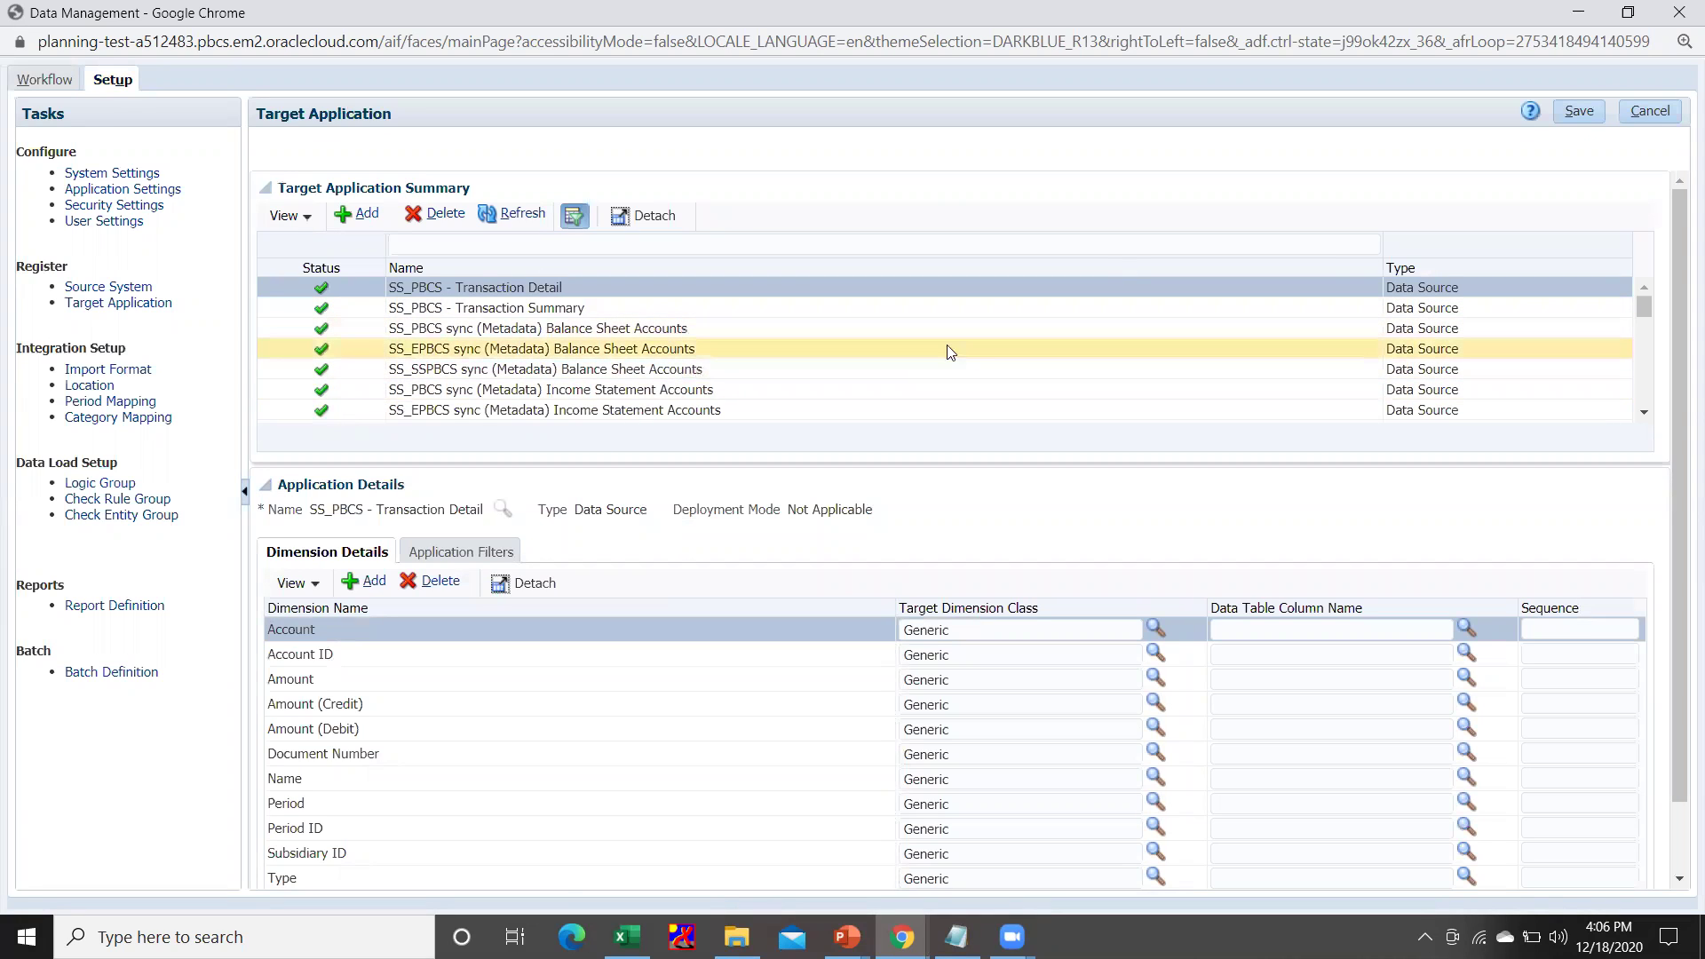
click(346, 215)
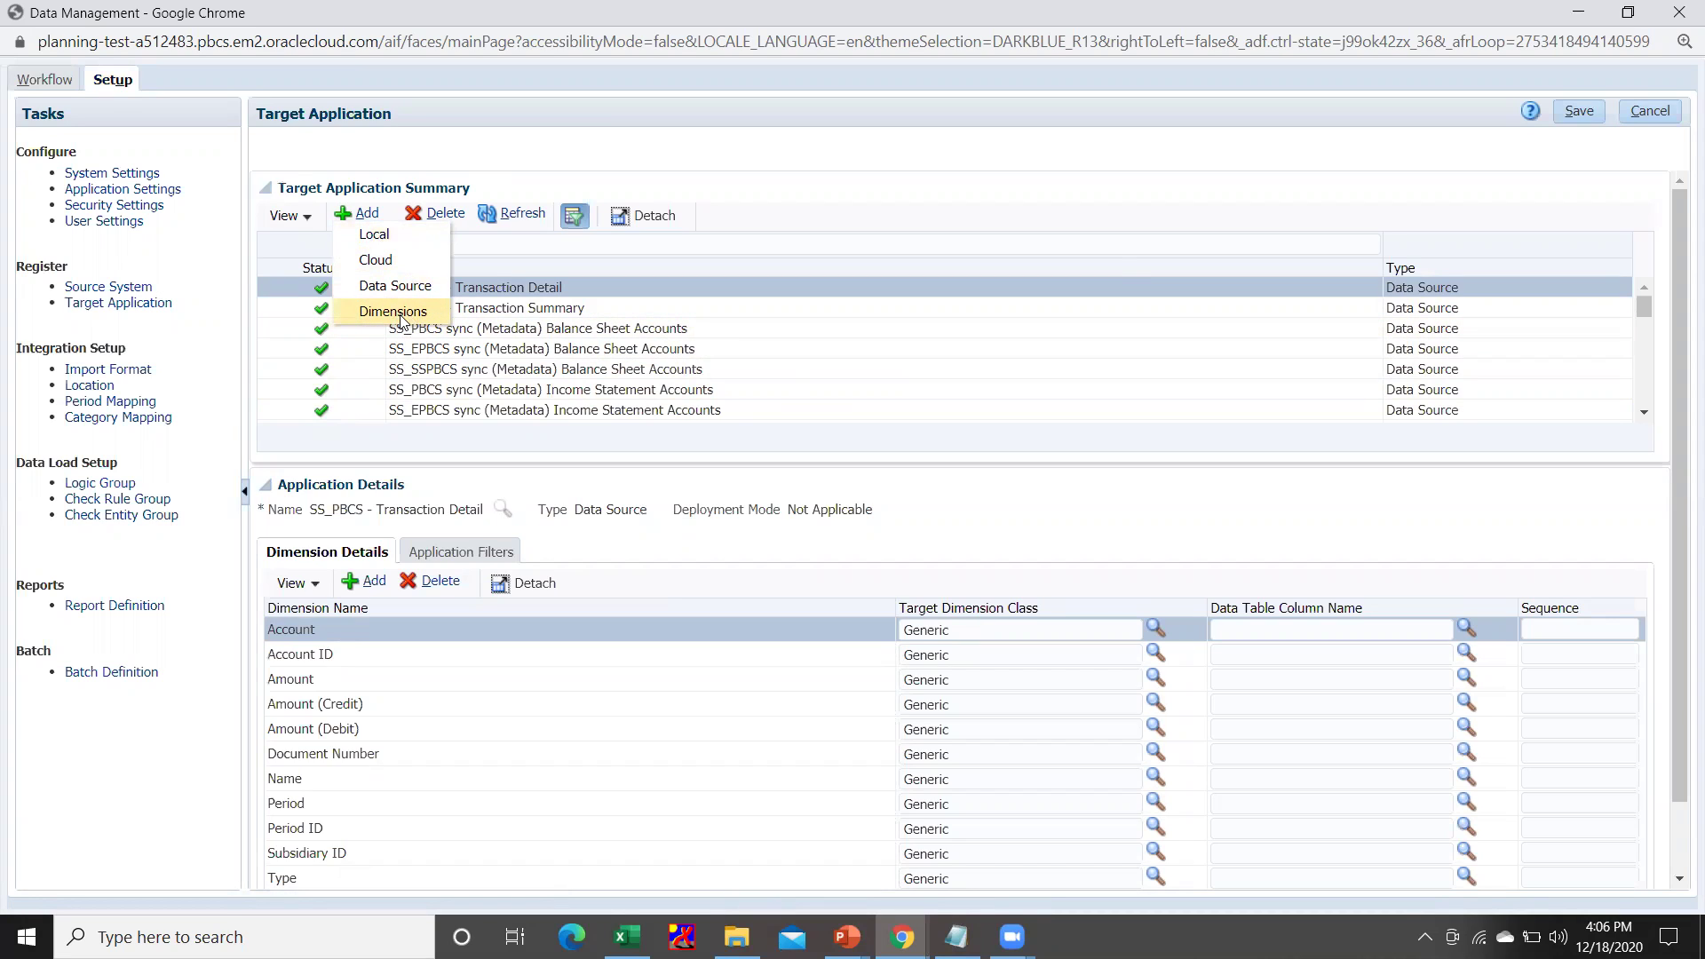
click(796, 182)
scroll(662, 373, down, 3)
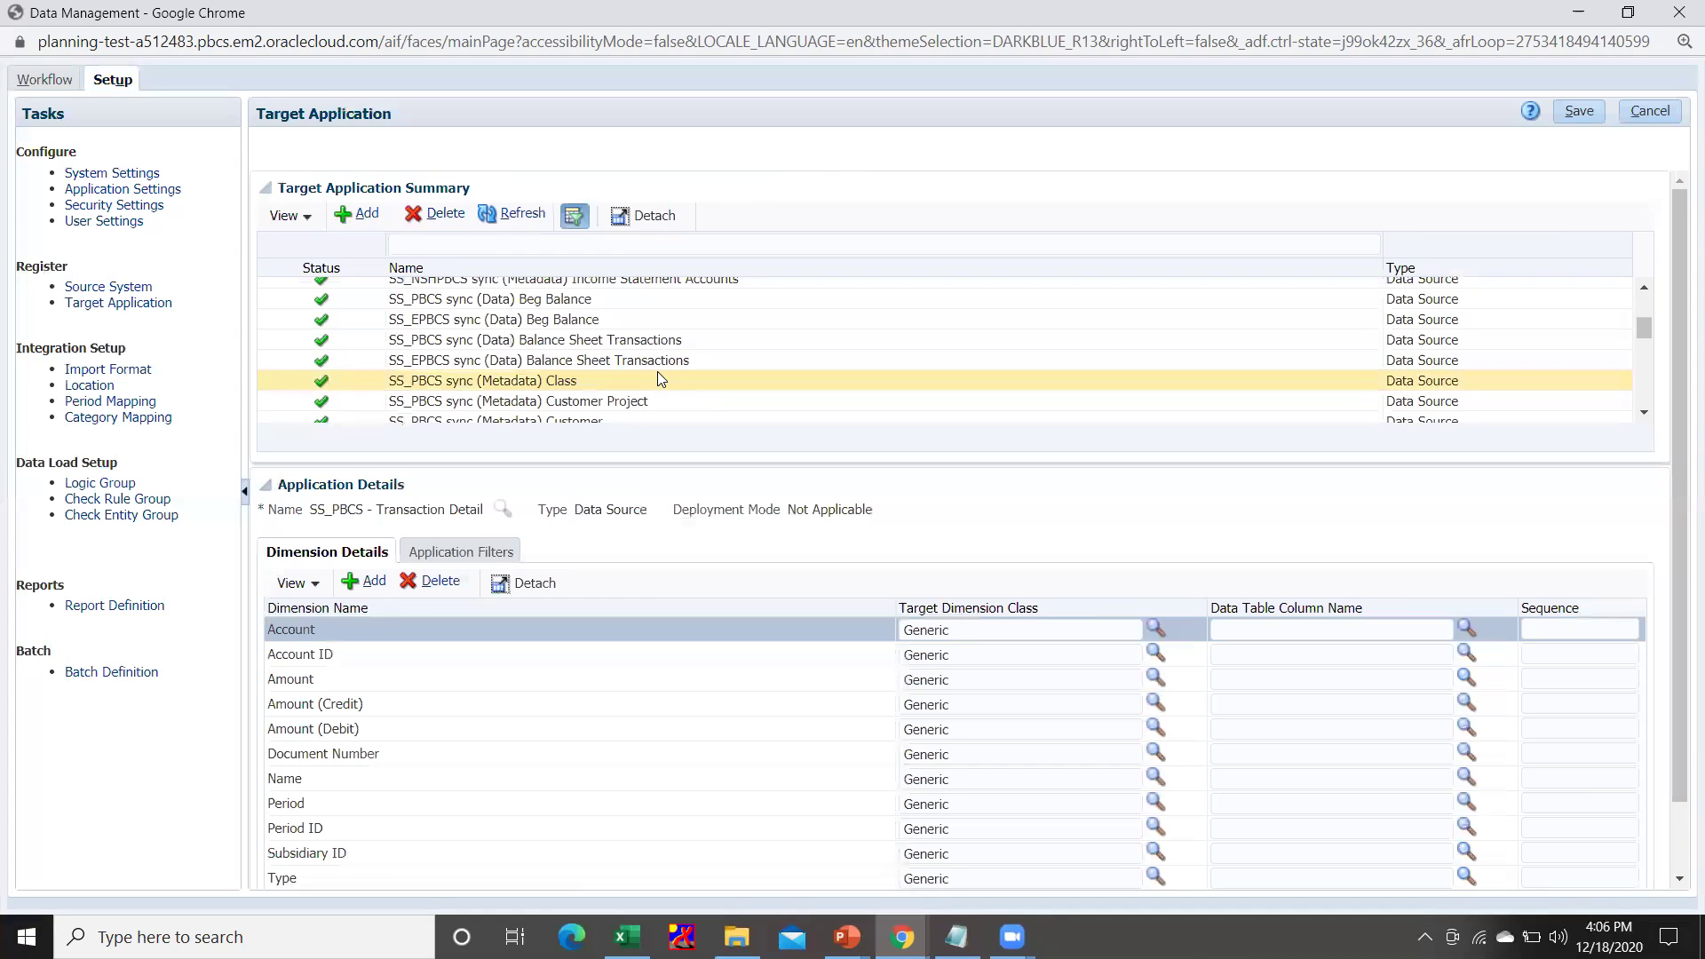
scroll(659, 375, down, 3)
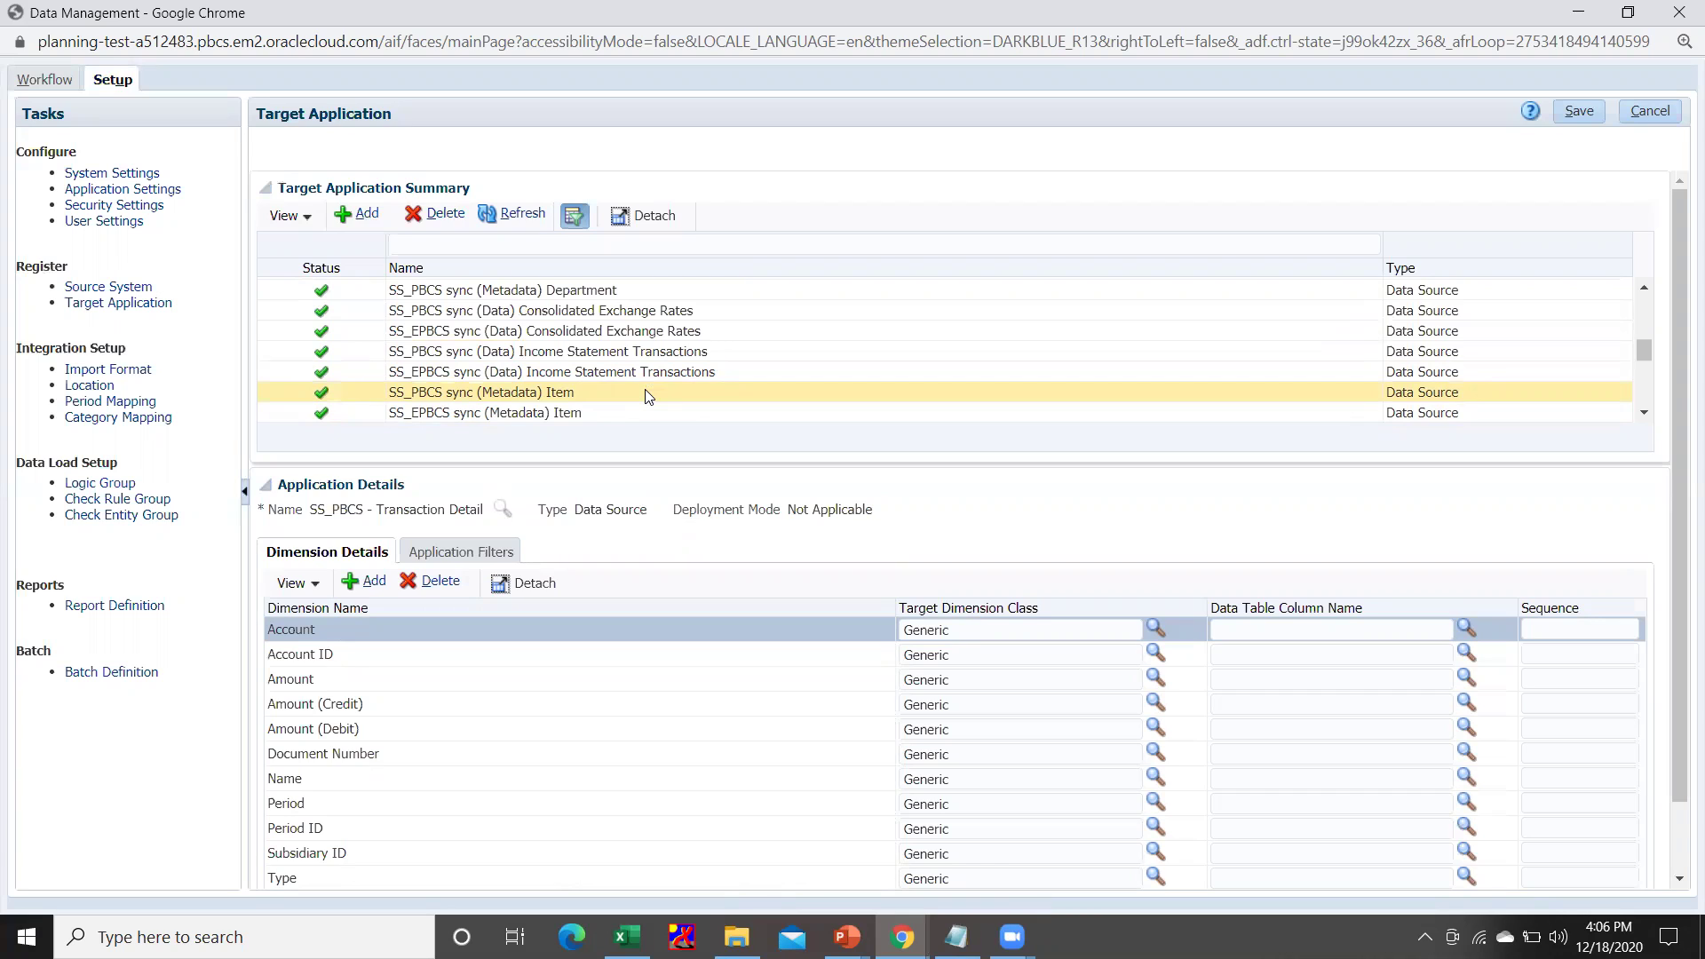
scroll(649, 397, down, 3)
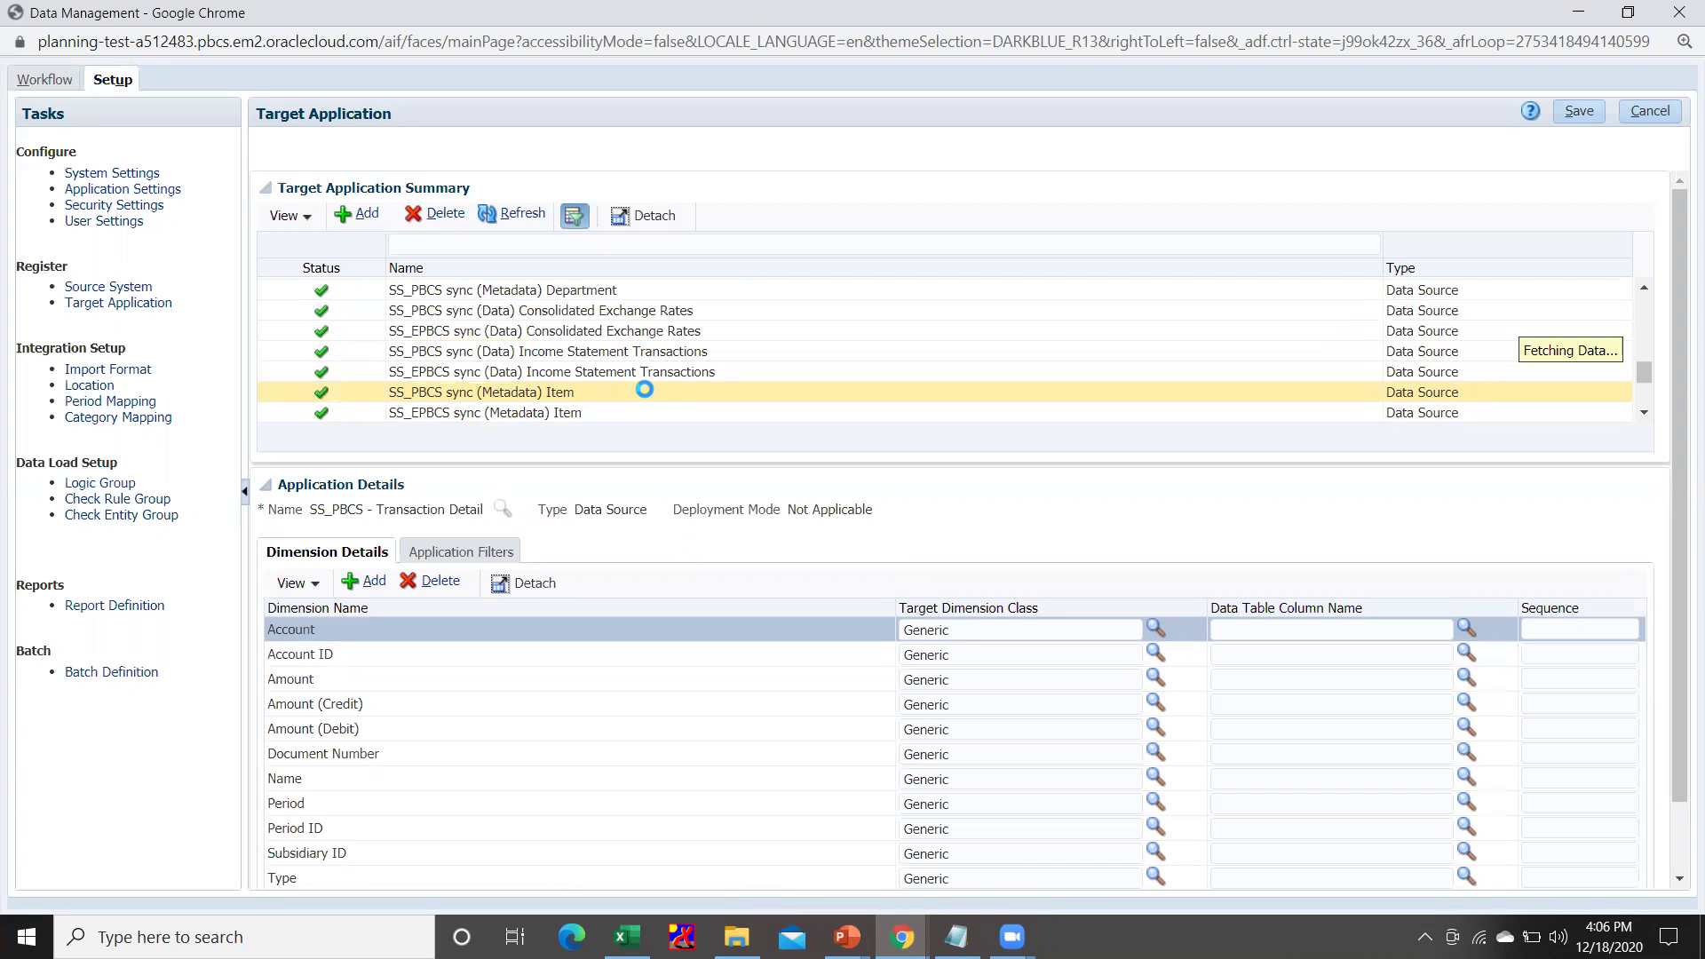
scroll(647, 392, down, 3)
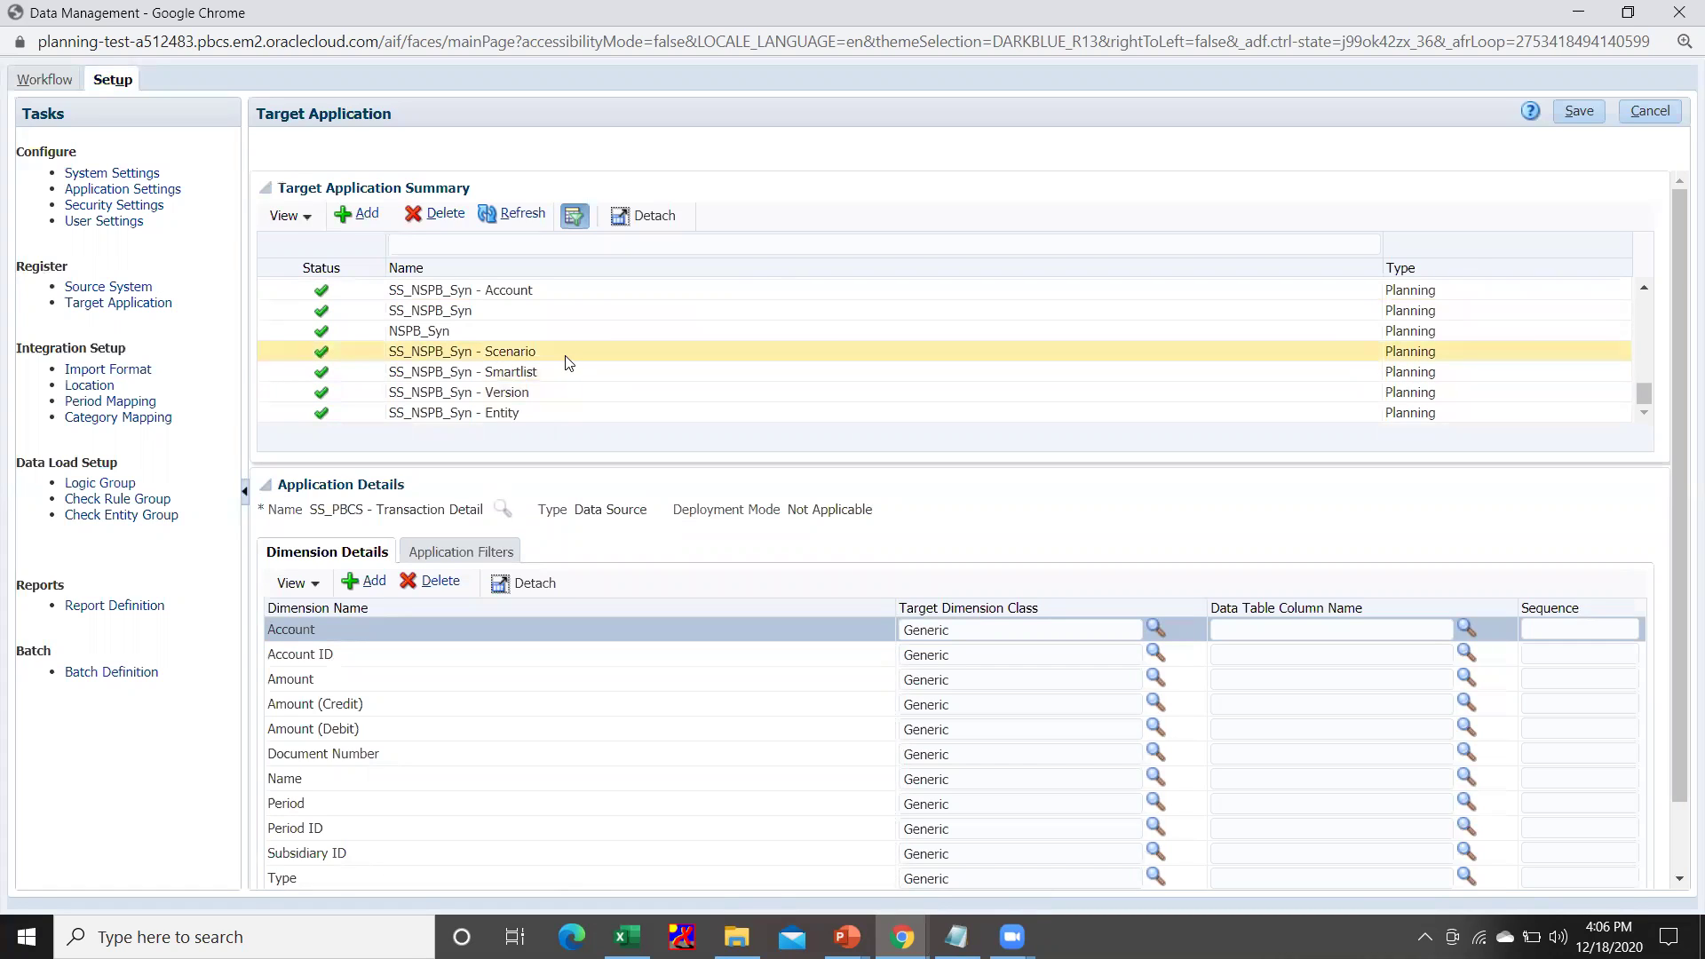
scroll(568, 362, up, 3)
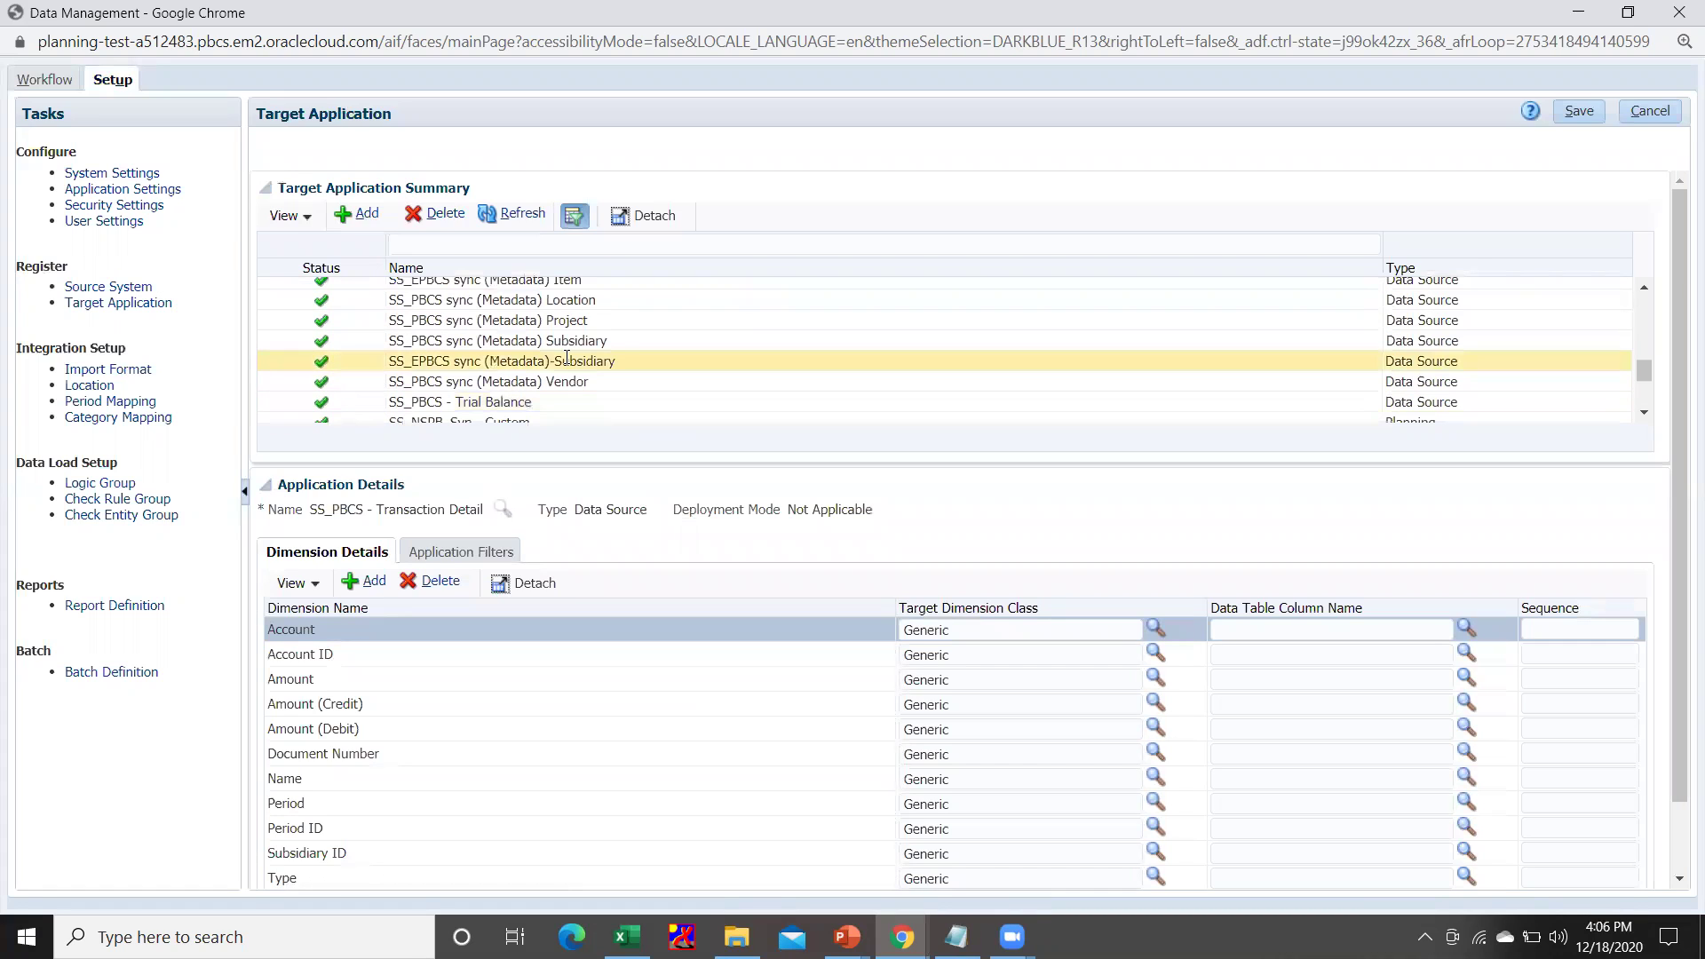
click(552, 422)
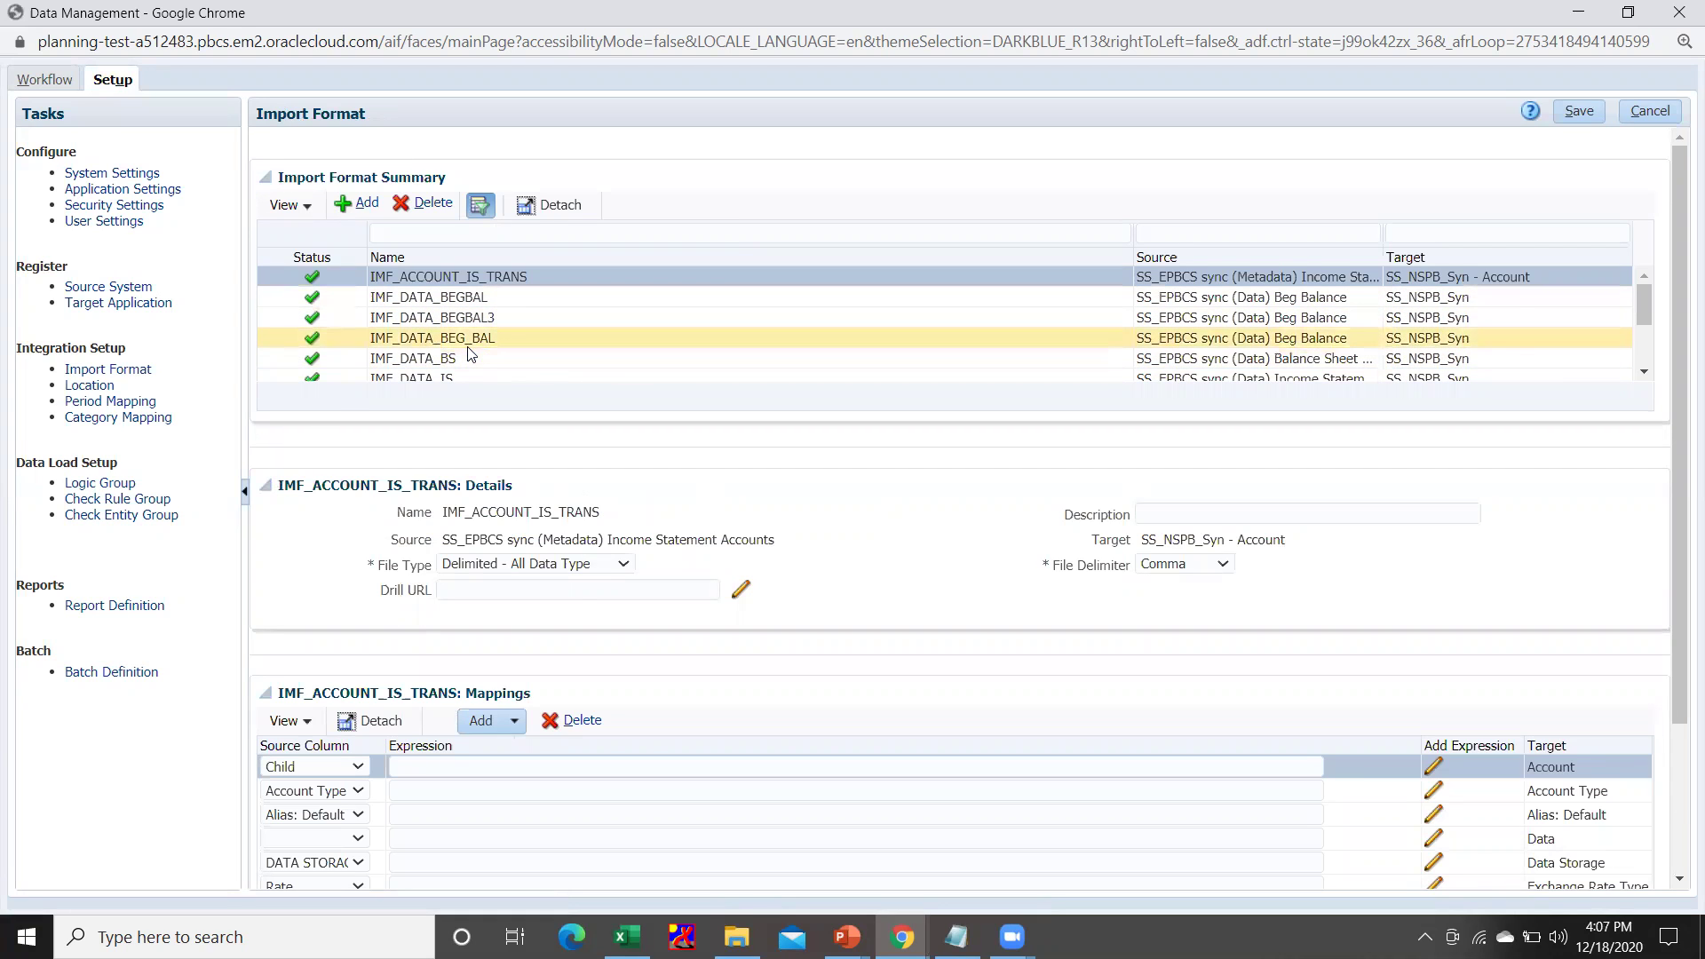
- Select the IMF_DIM_ITEM import format and examine its column mappings, including the source options for Data Storage and Member Name
scroll(471, 354, down, 3)
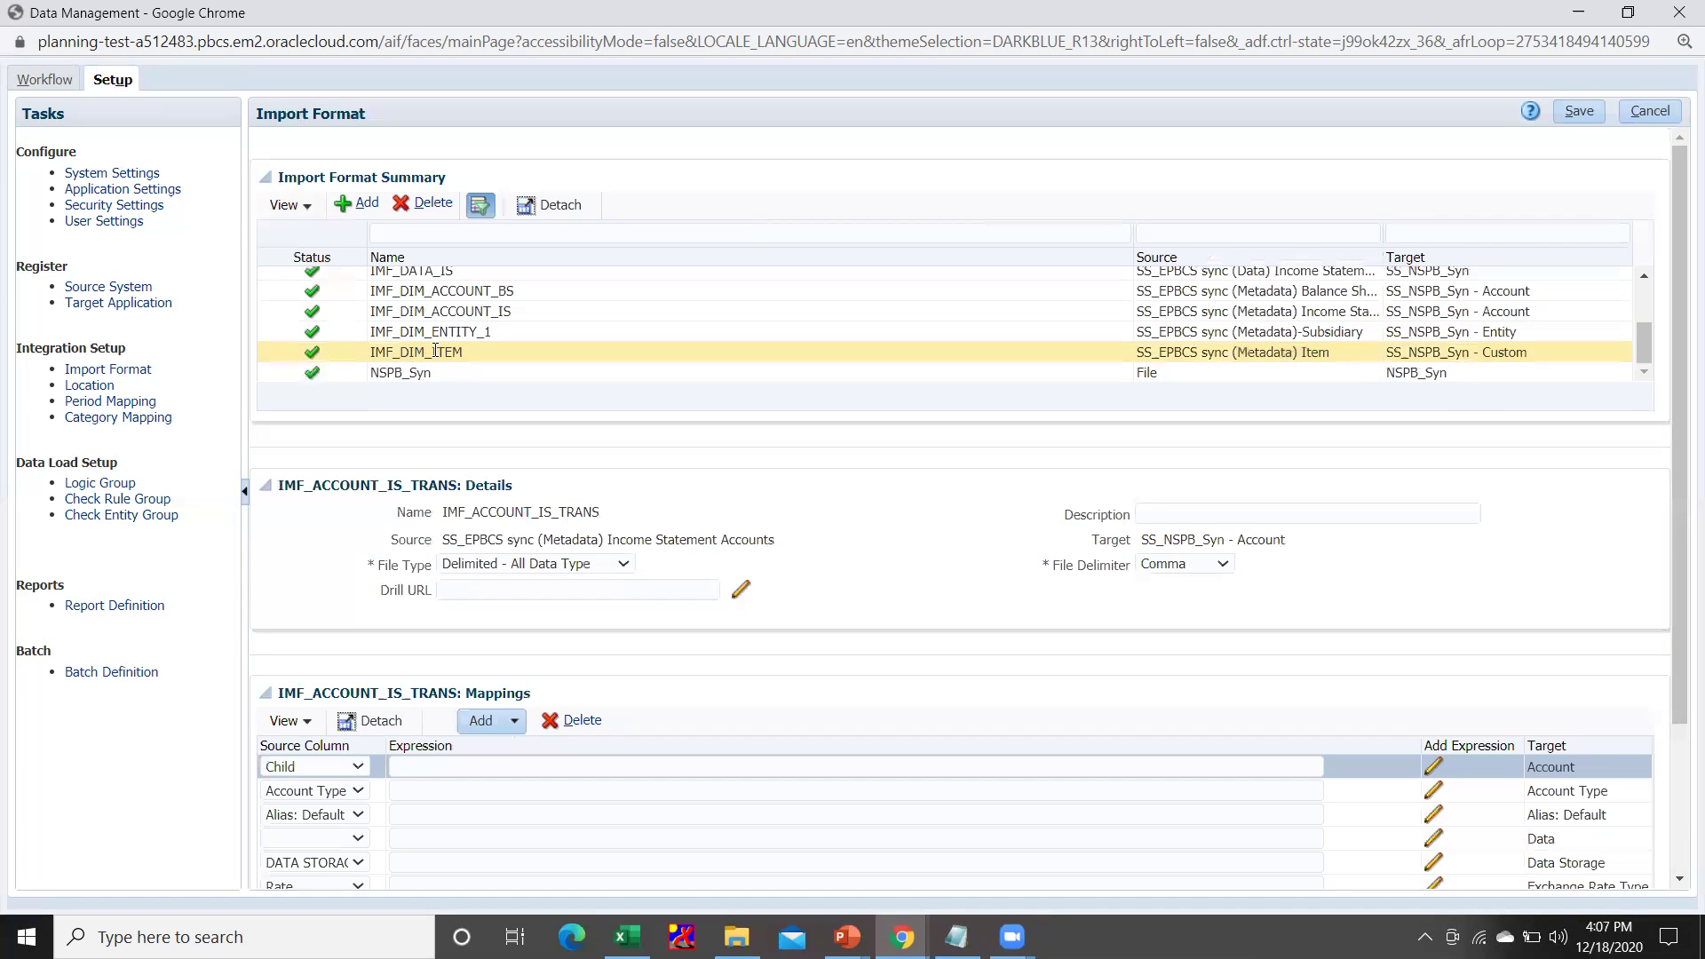
click(435, 352)
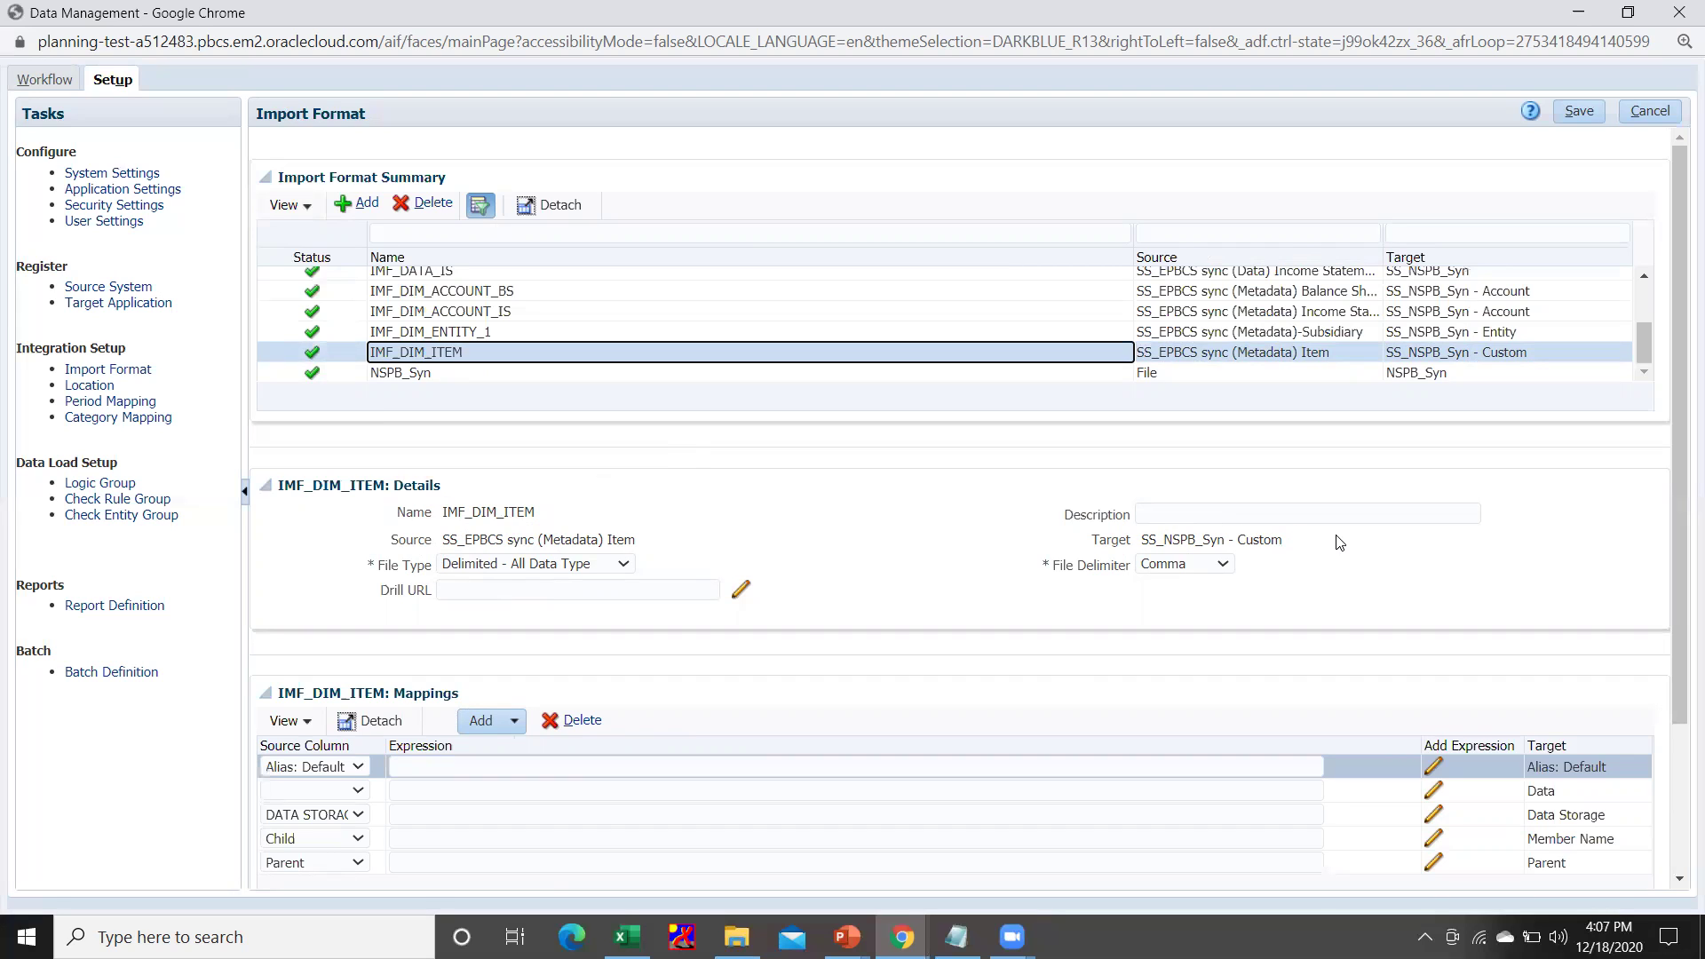
scroll(744, 712, down, 3)
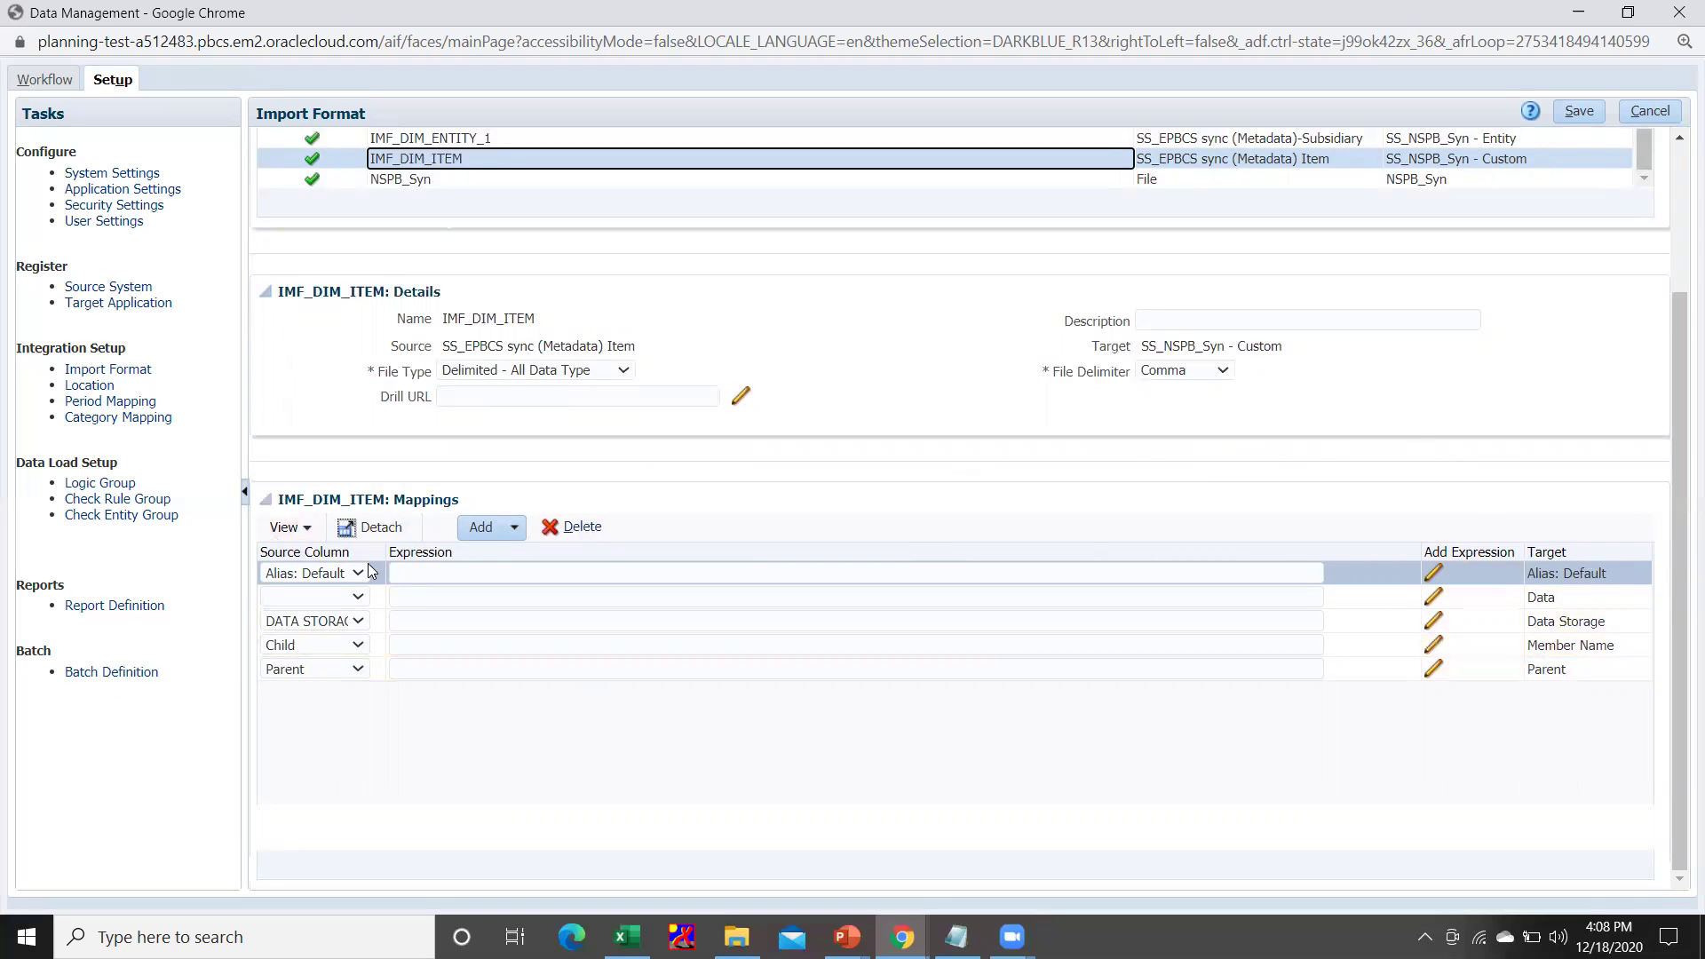
click(358, 622)
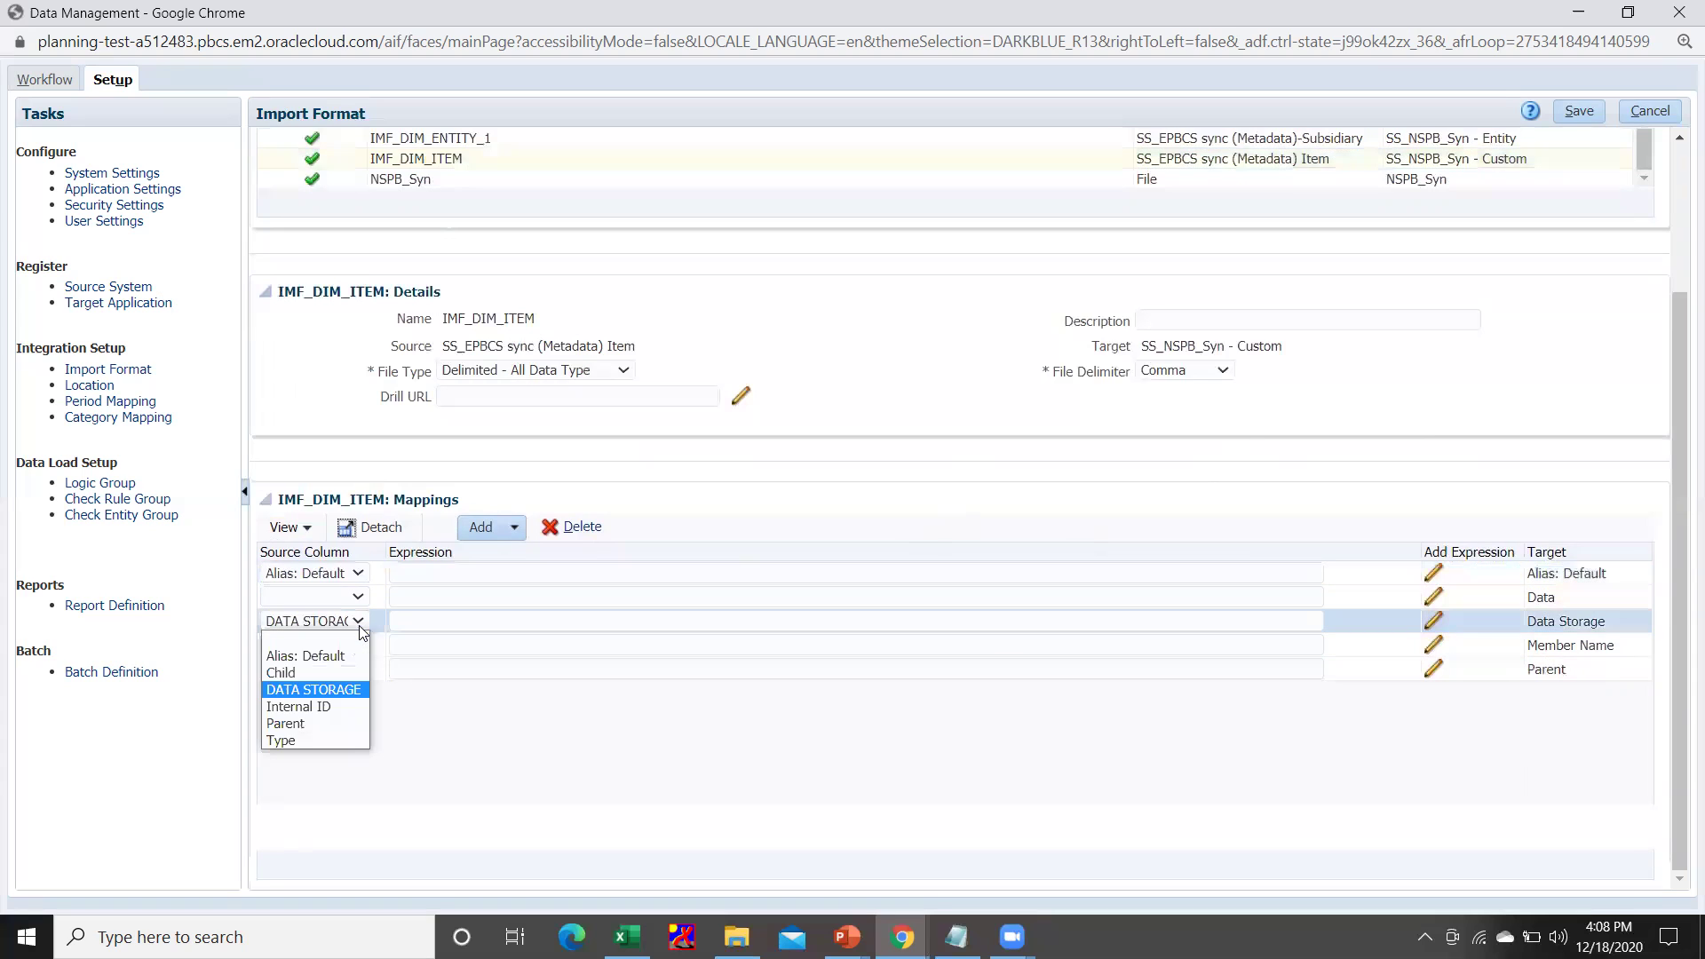
click(326, 692)
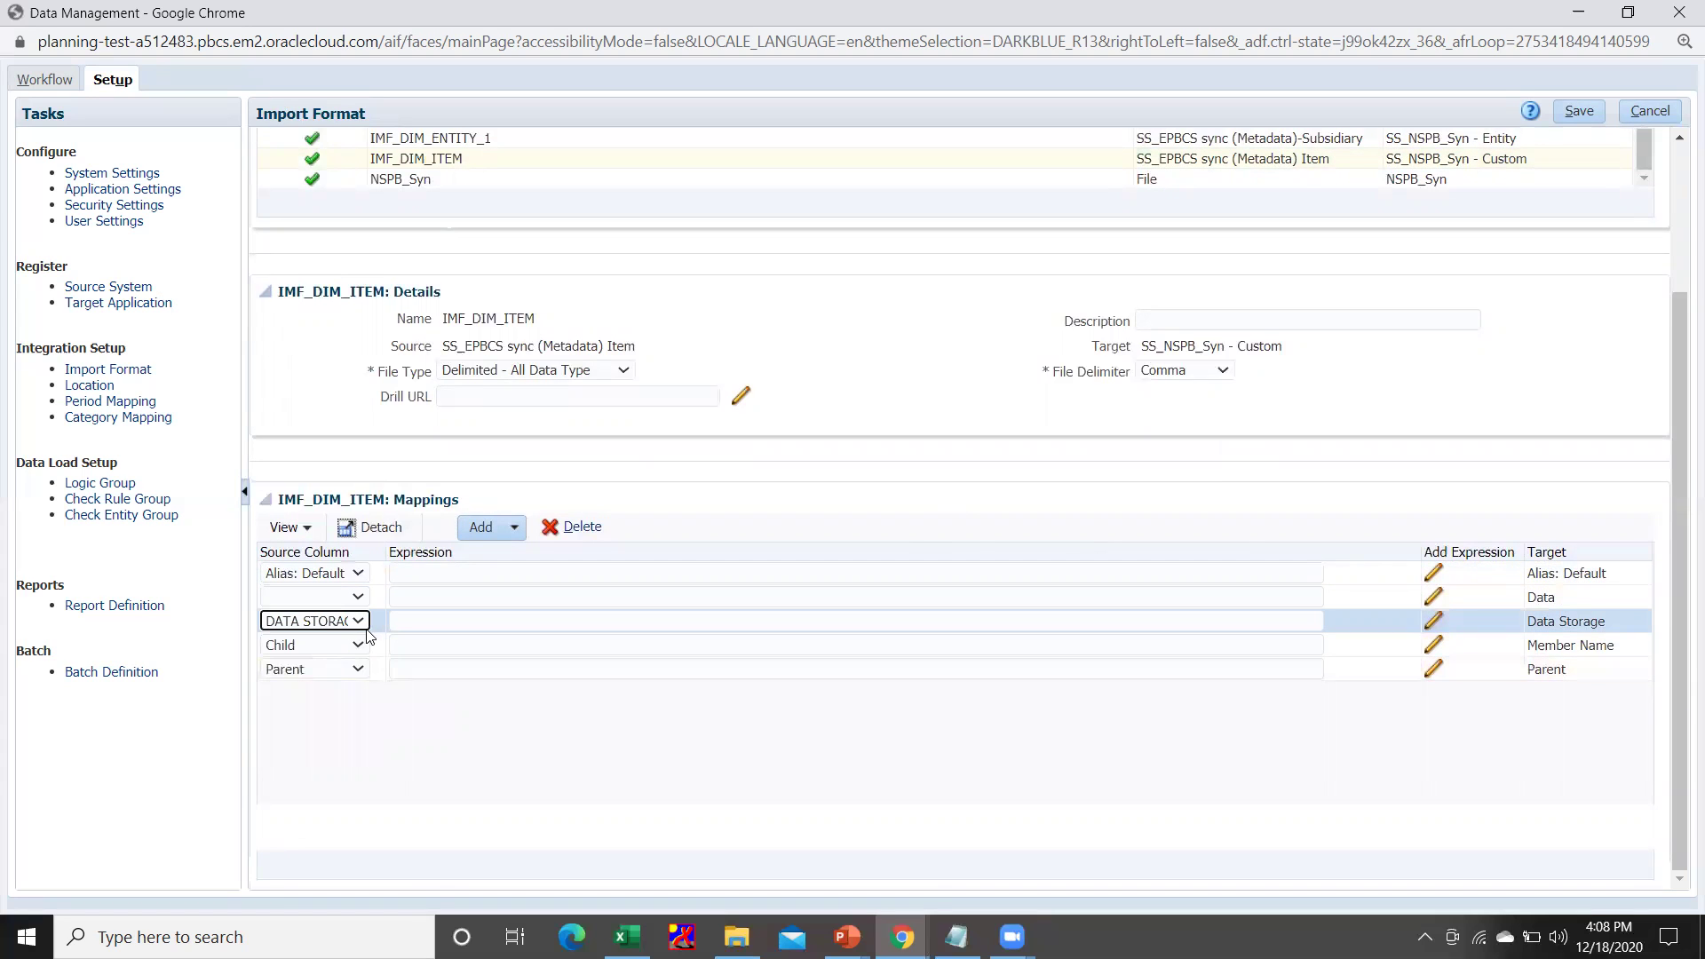
click(357, 644)
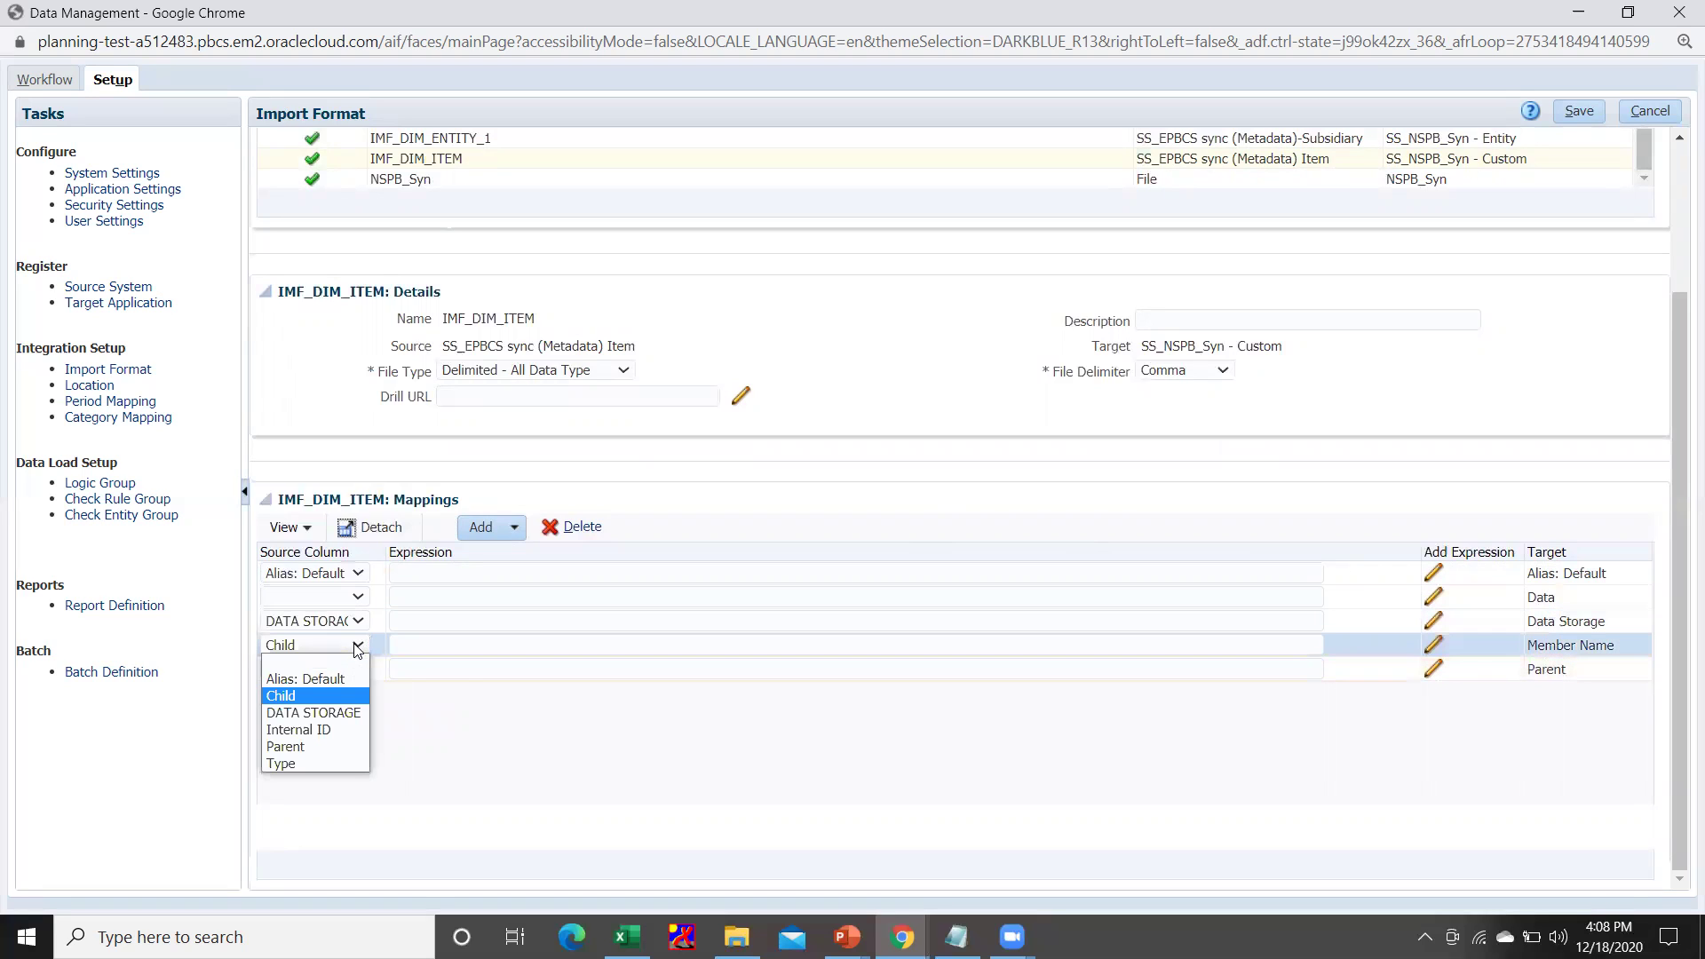
click(696, 752)
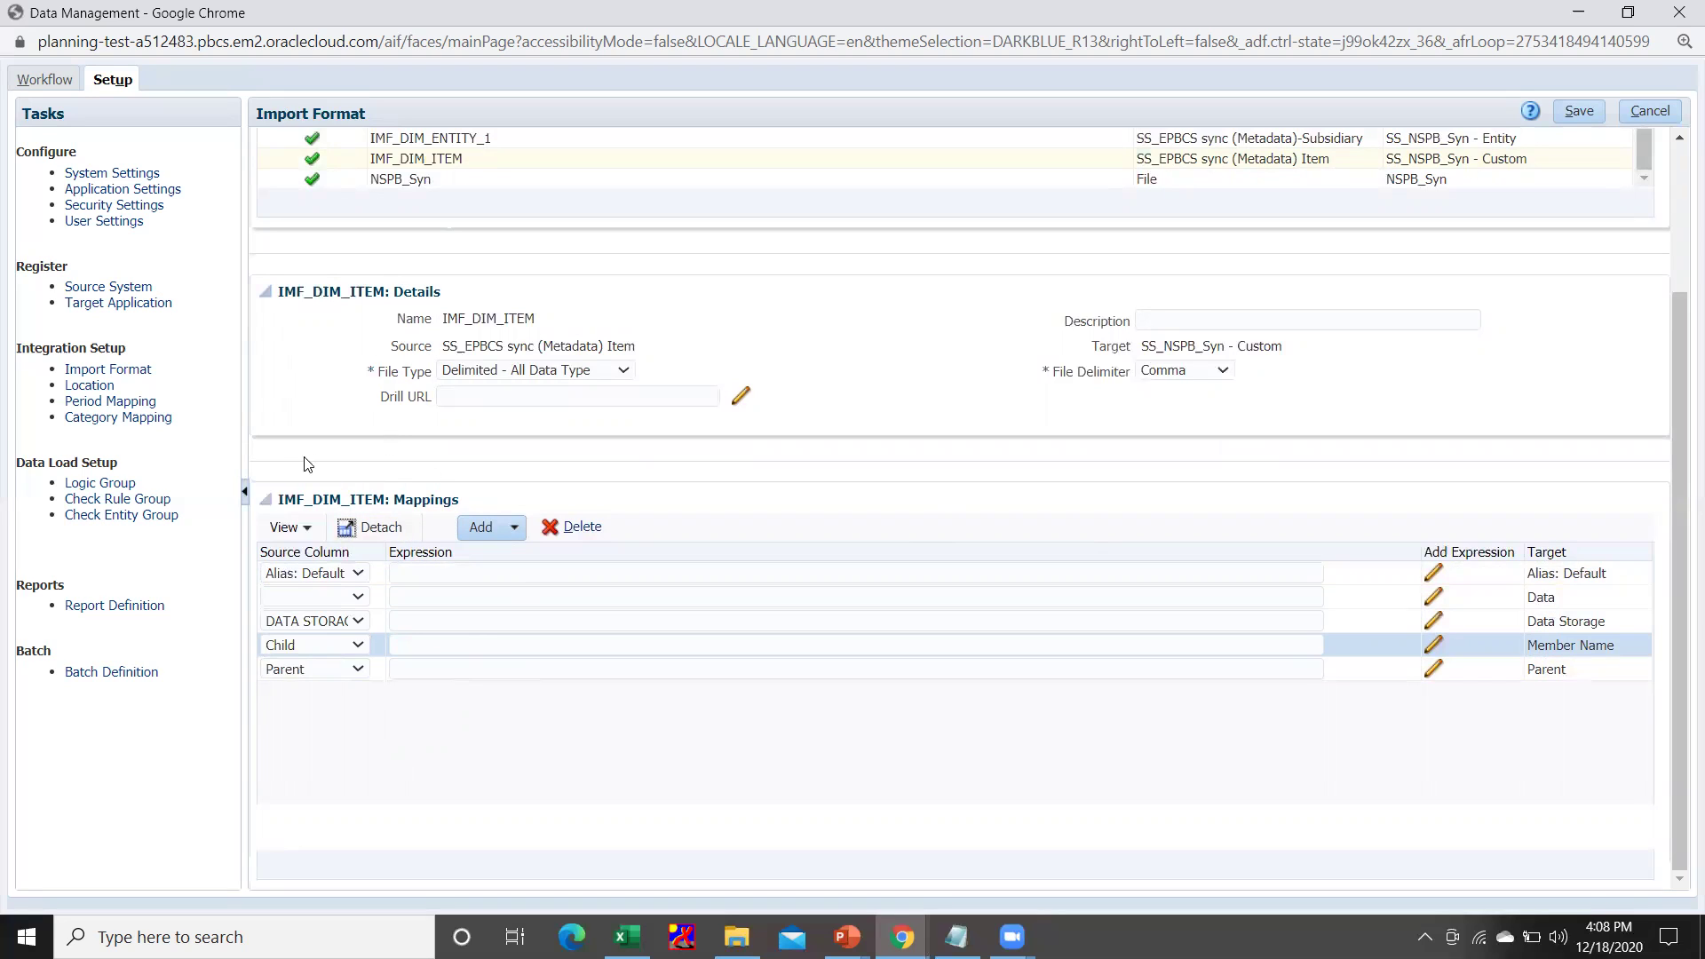
- Open the Location setup and display the details of the LOC_DIM_ITEM location
click(90, 387)
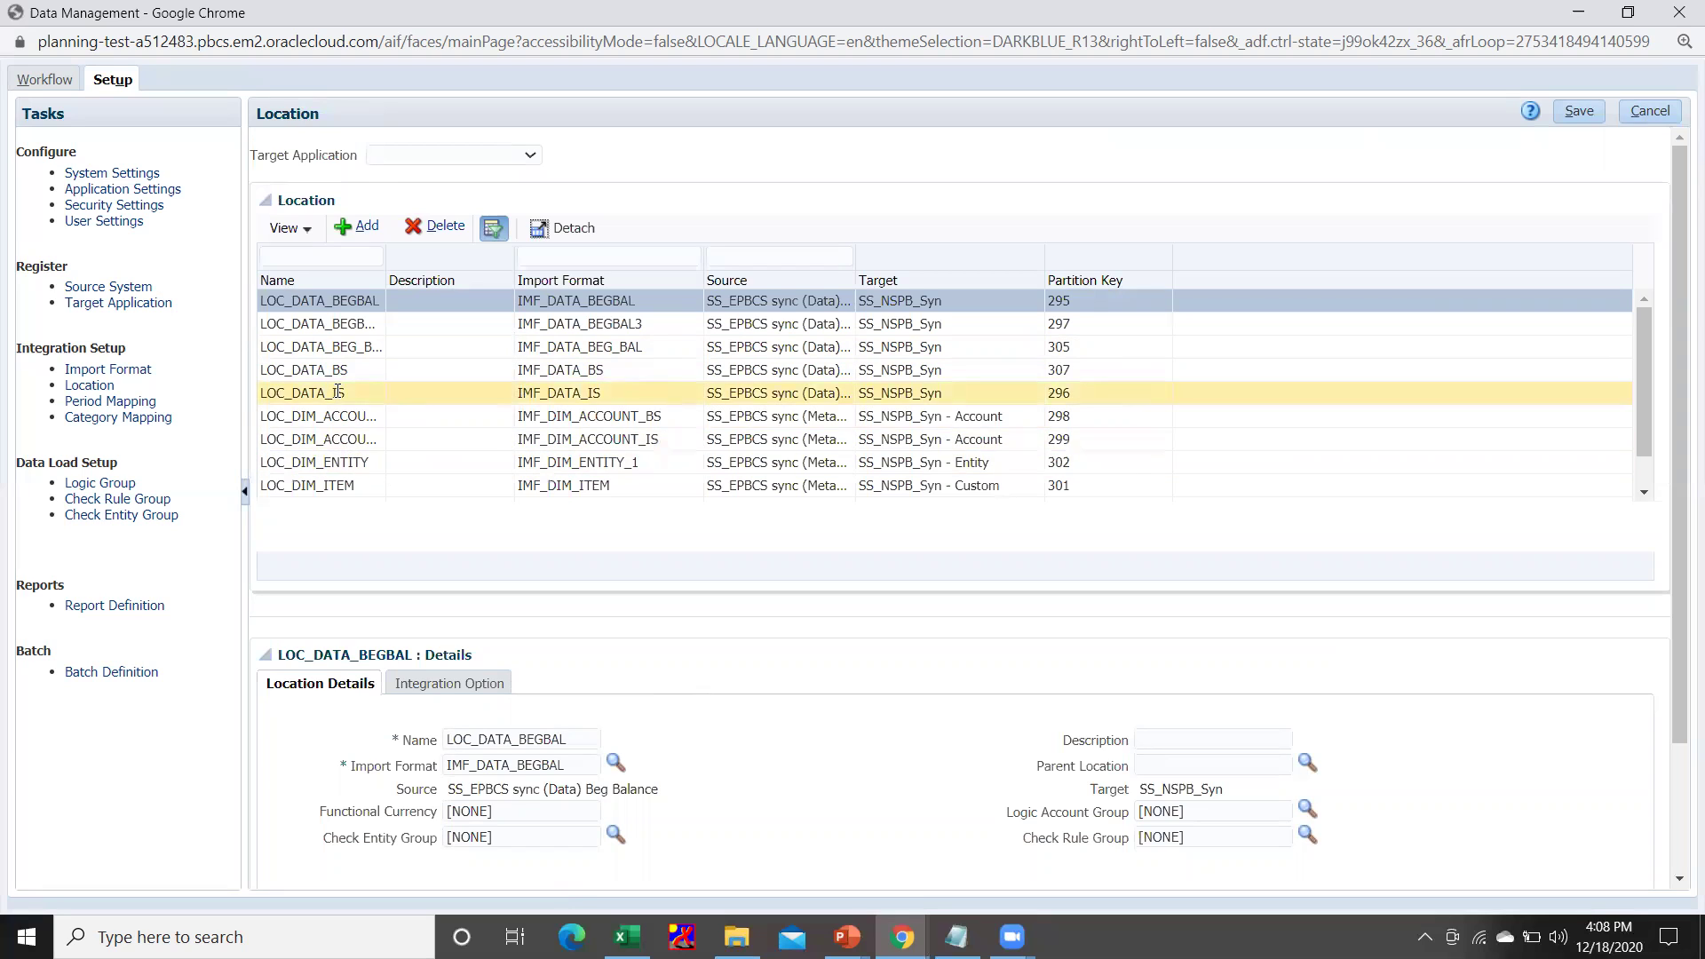
click(336, 486)
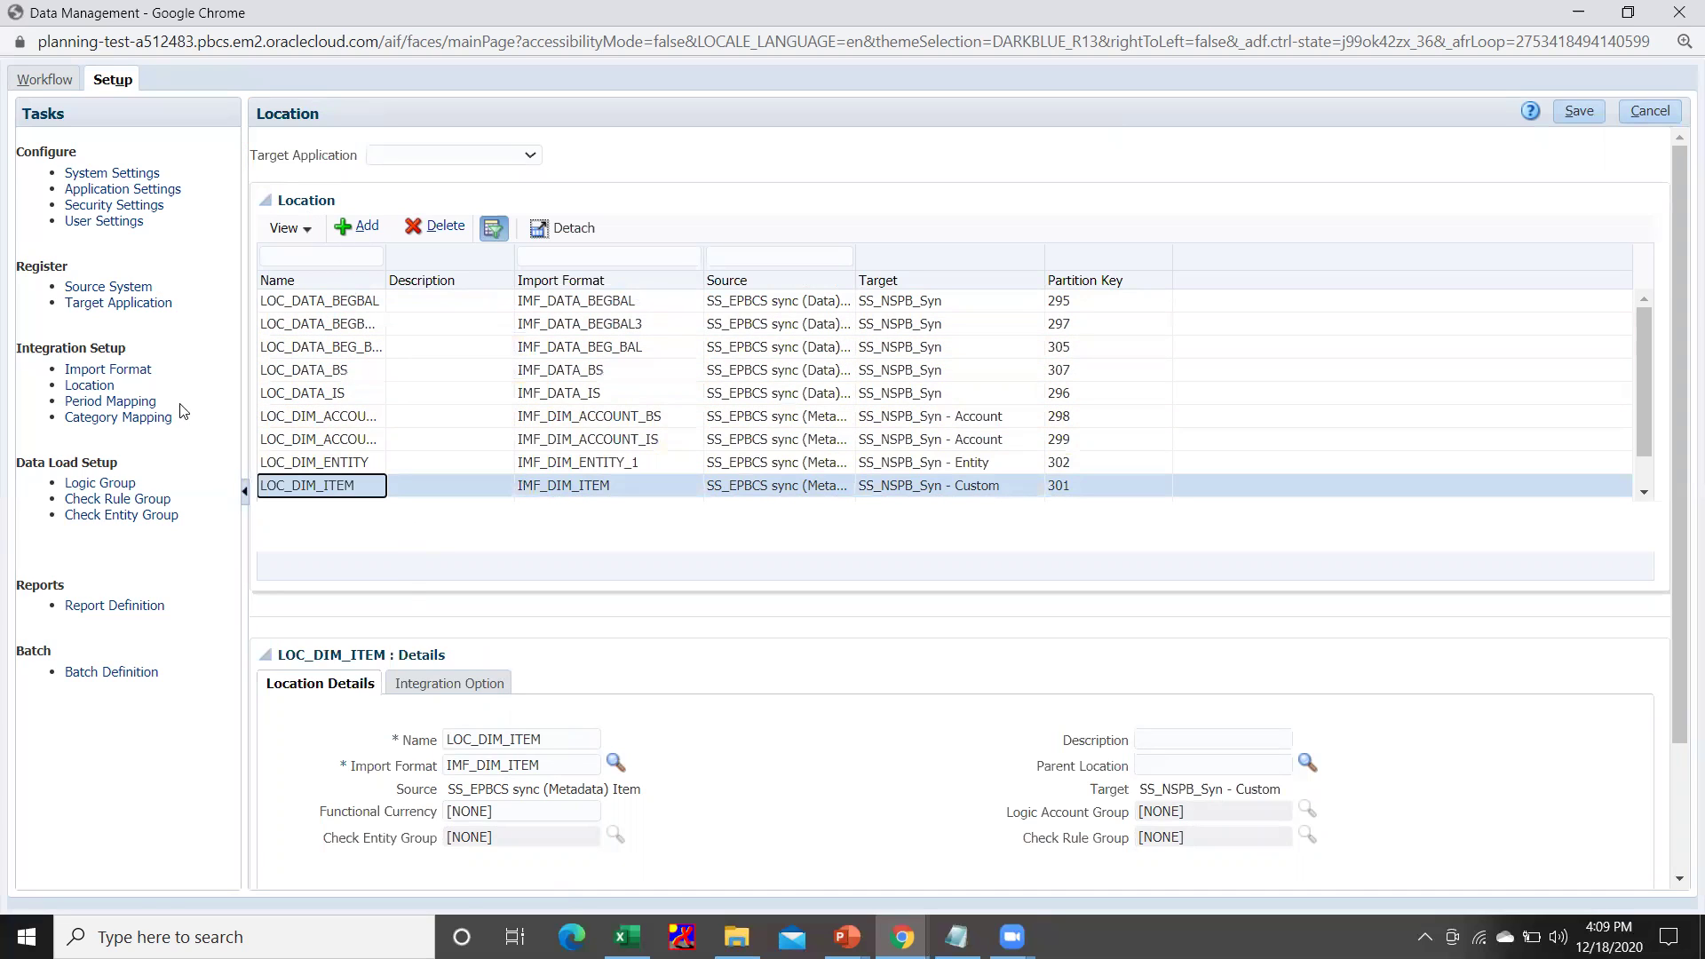
- Examine the global and NSPBE source period mappings, followed by the global category mapping
click(146, 401)
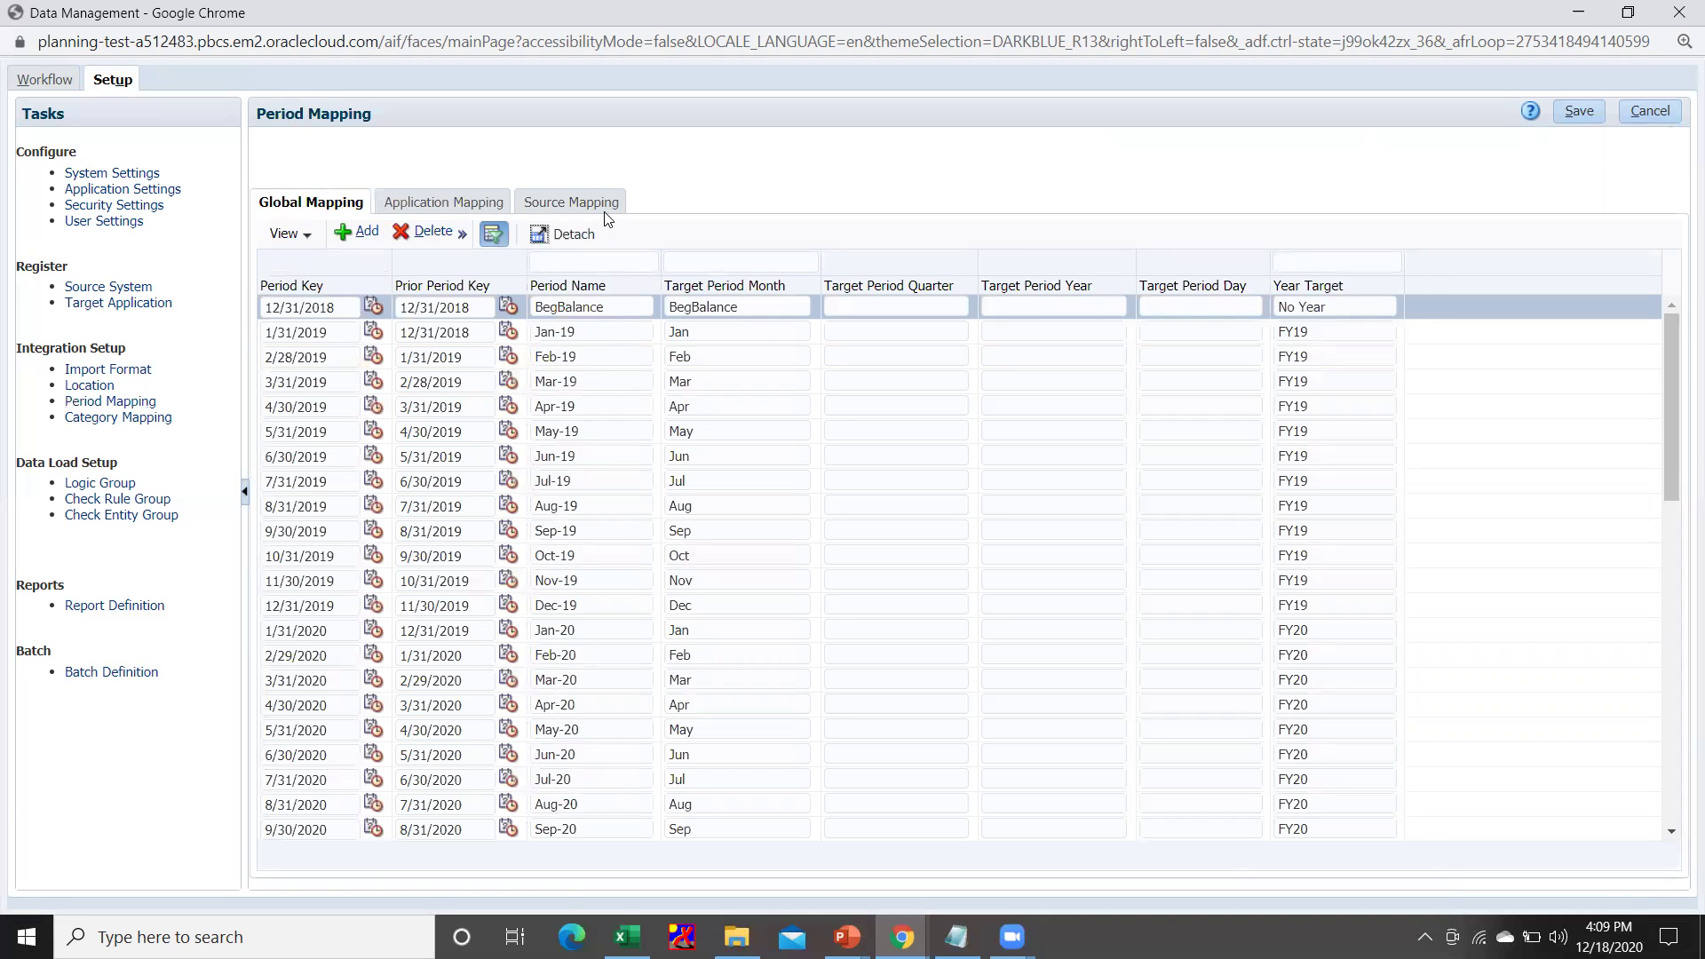
click(601, 206)
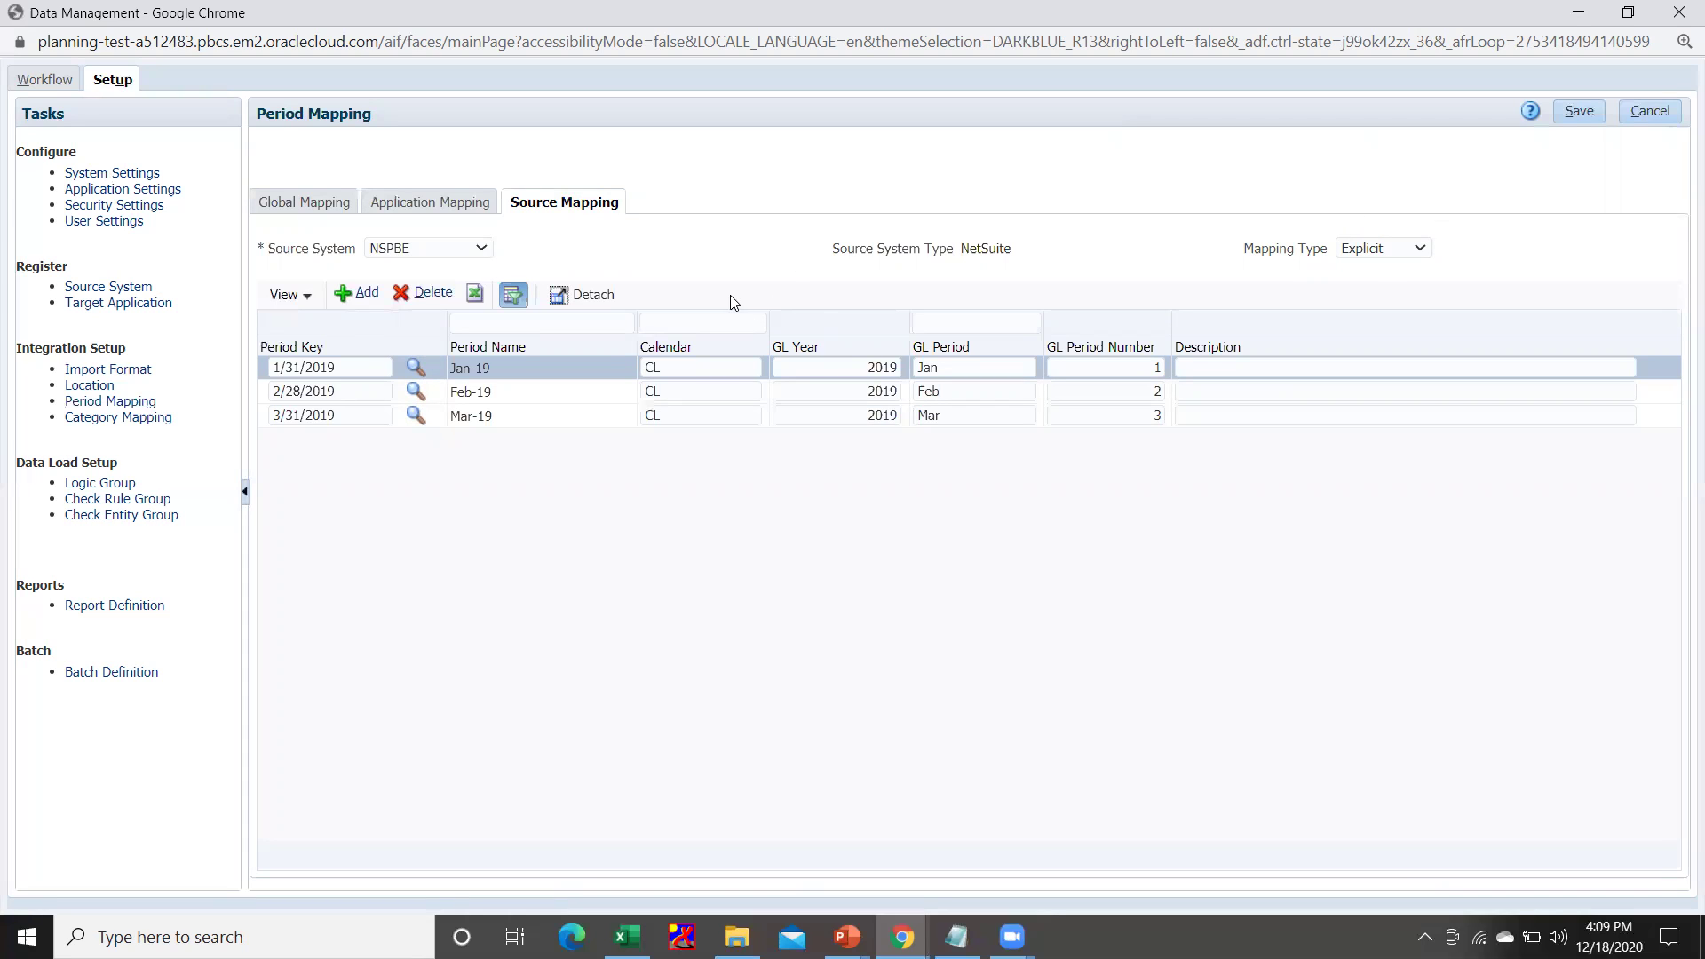
click(138, 418)
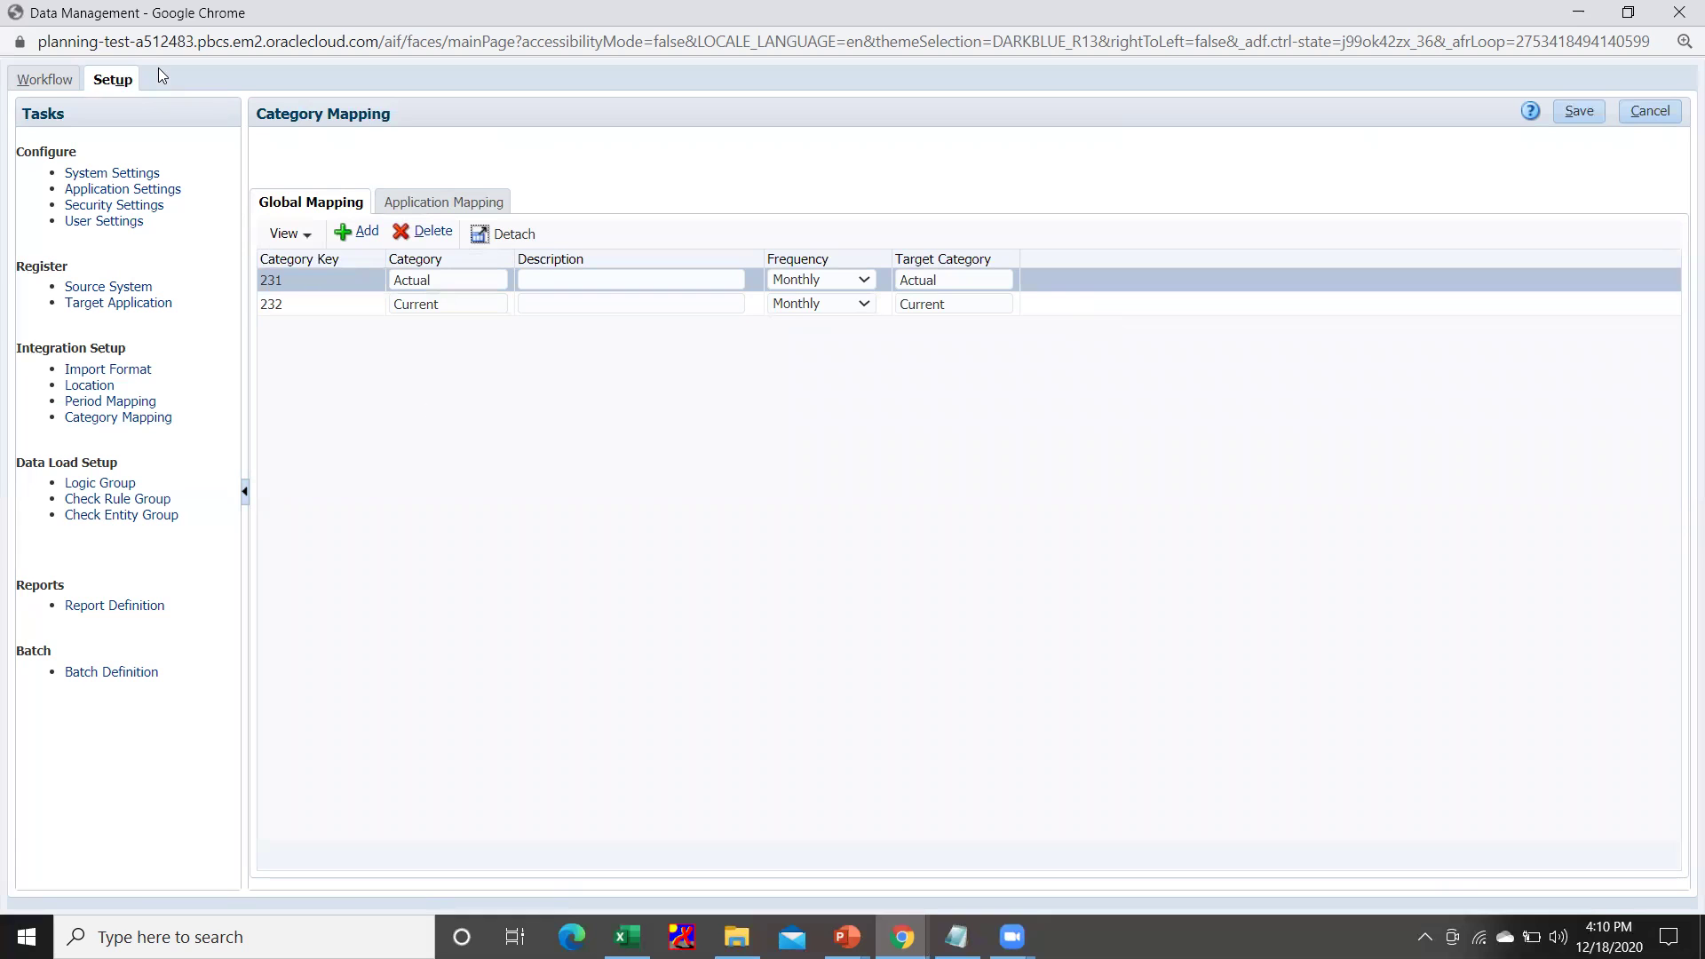
- Open Data Load Mapping in the workflow and choose LOC_DIM_ITEM as the point-of-view location
click(57, 79)
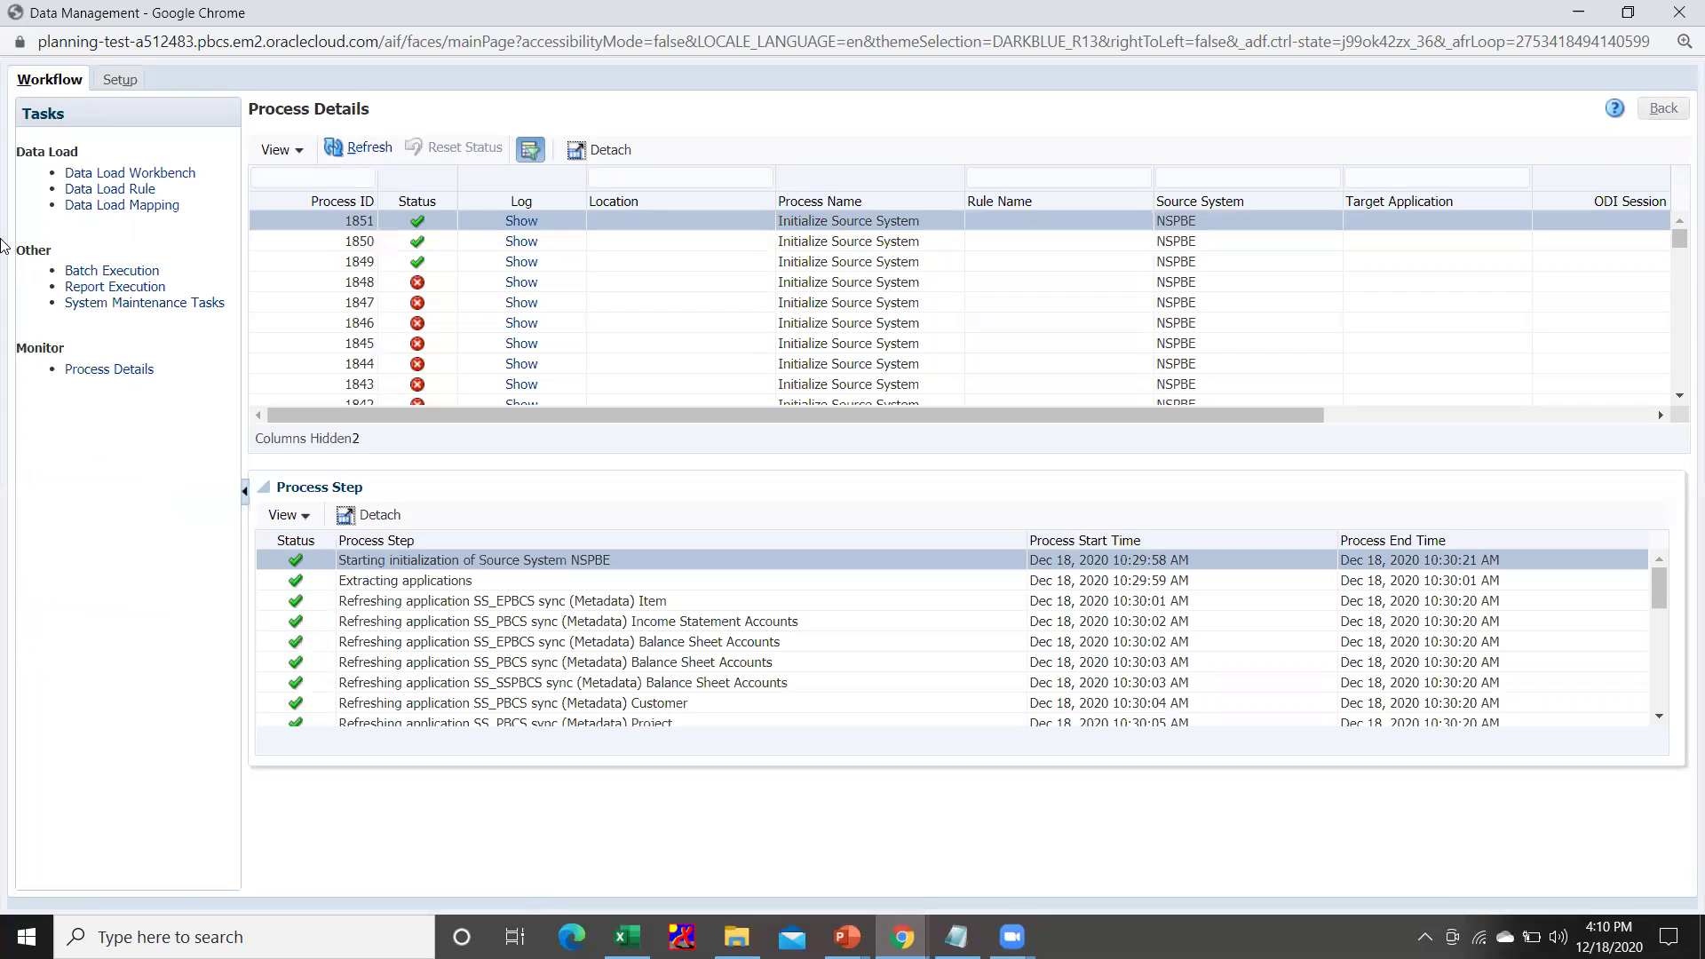
click(142, 205)
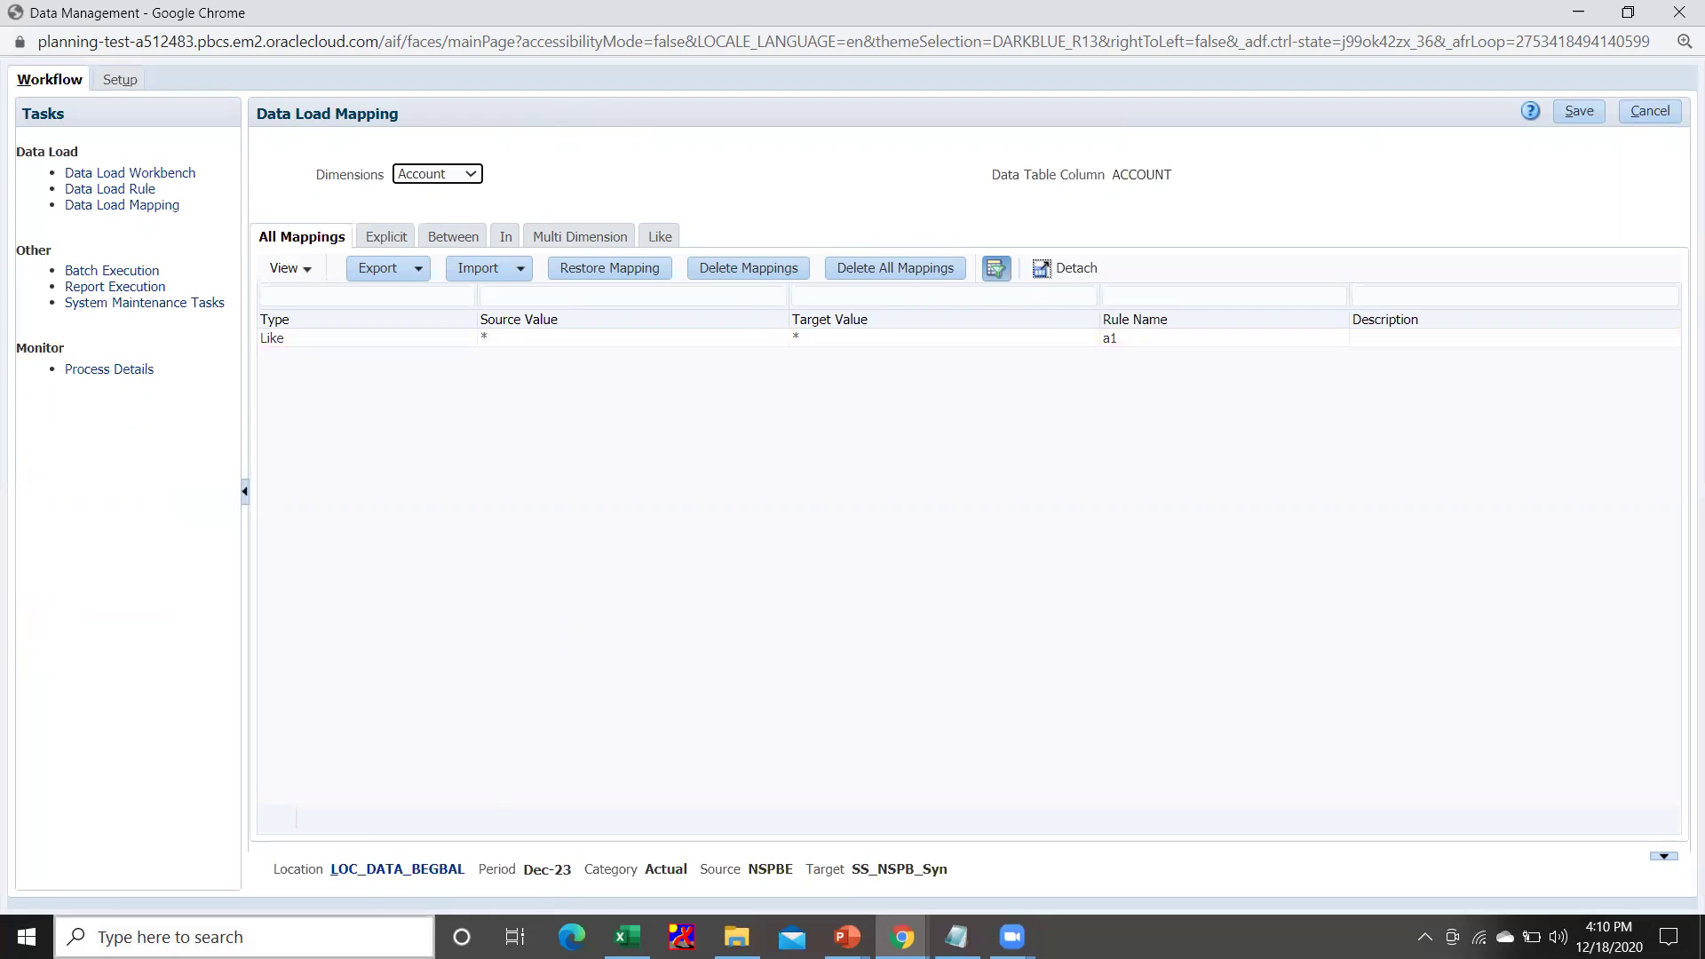
click(388, 870)
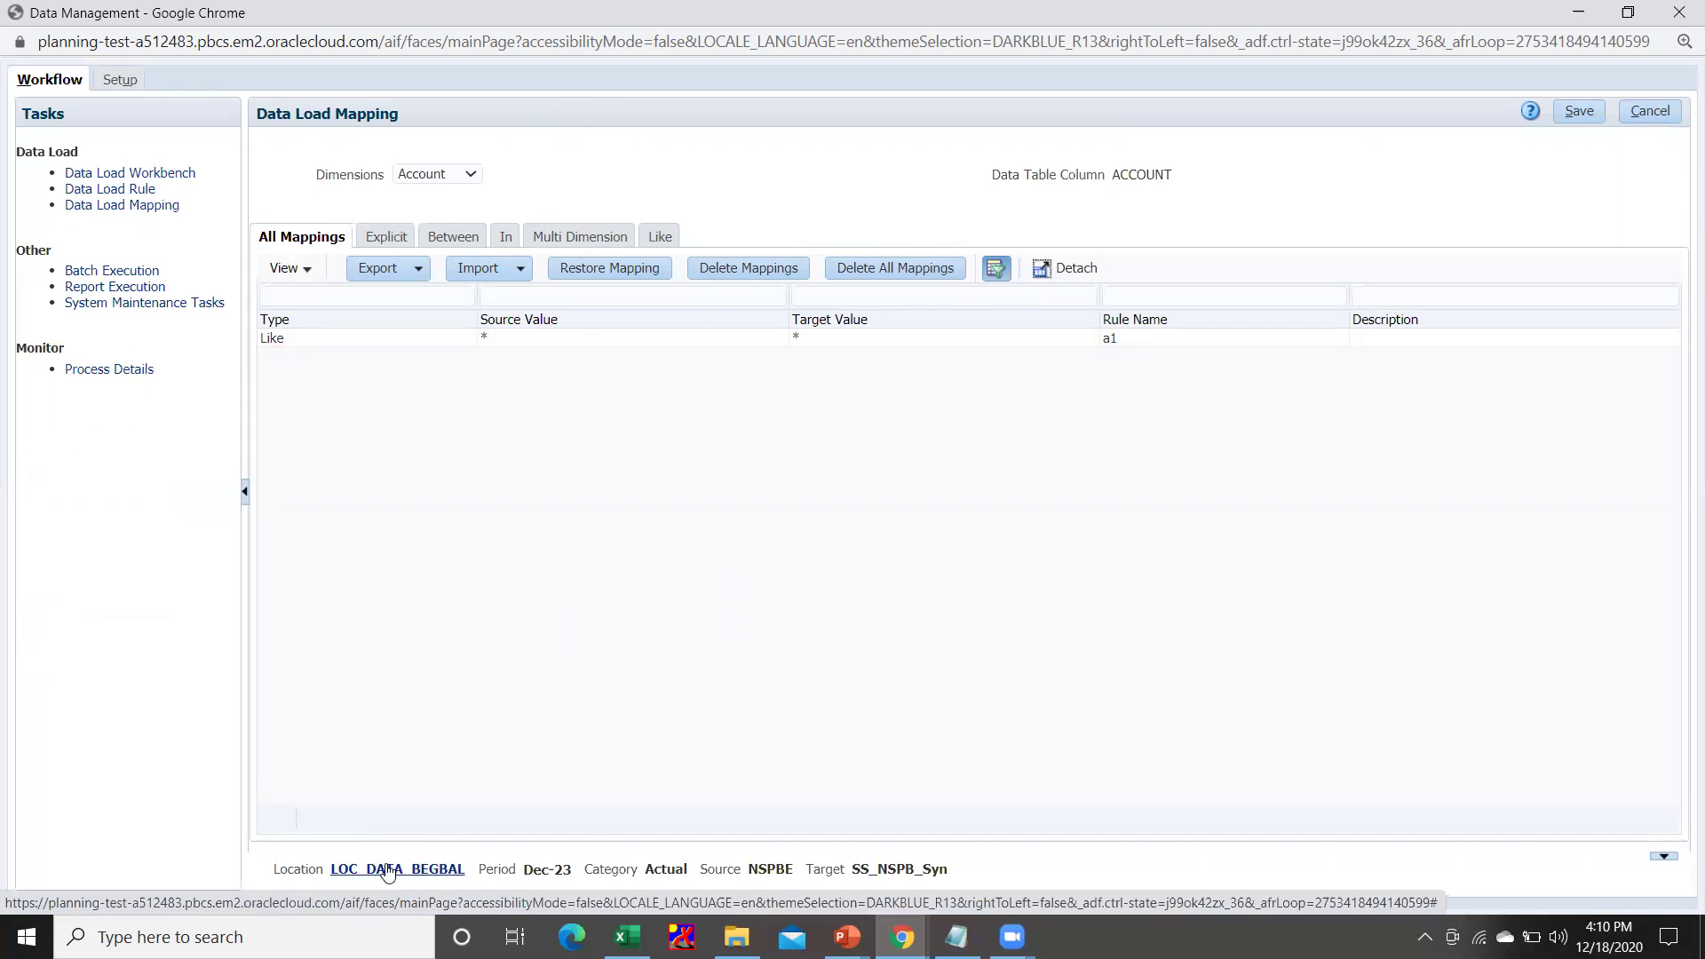
click(417, 871)
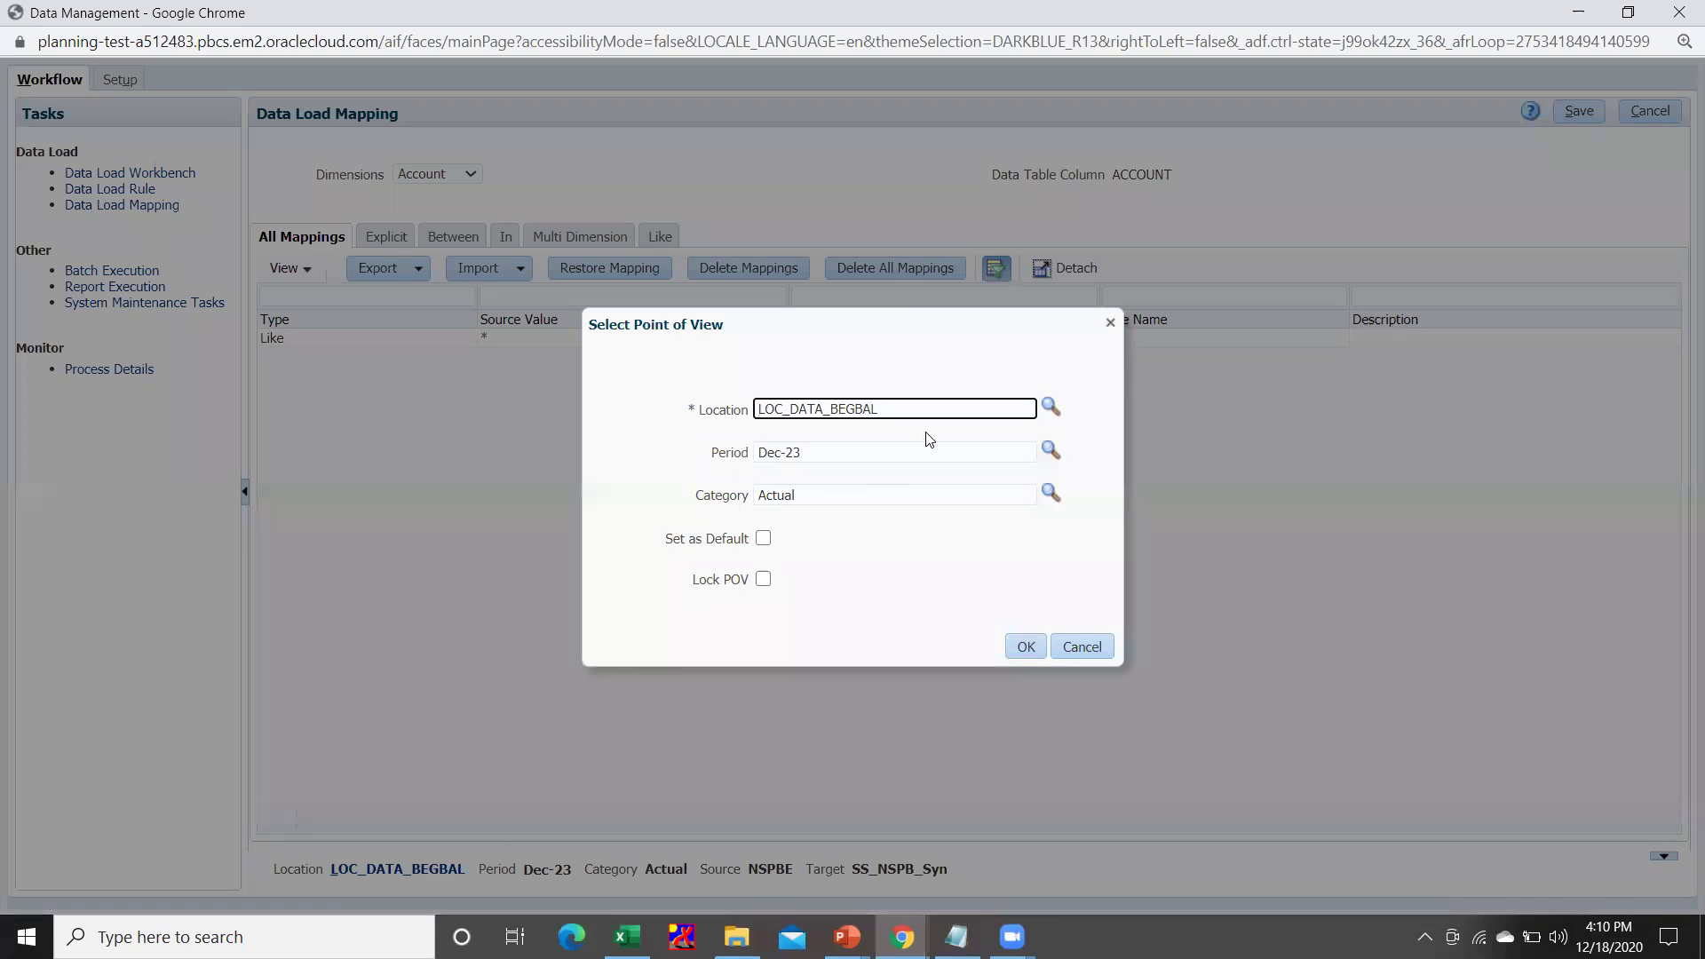
click(1050, 407)
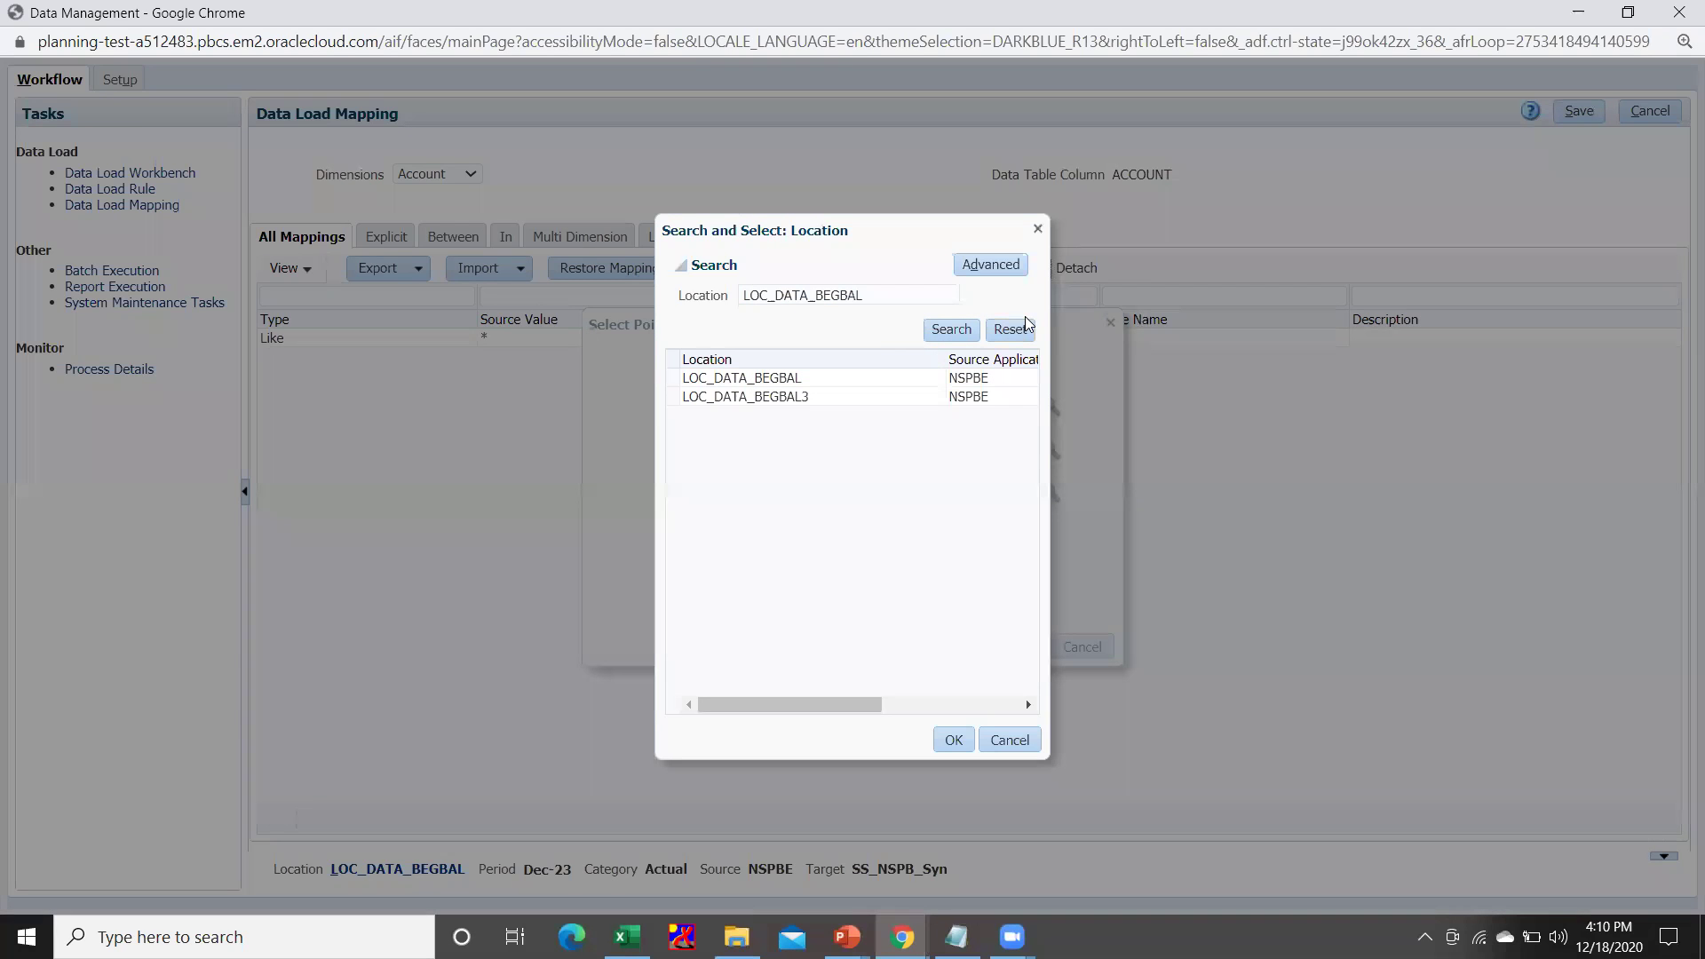
click(1003, 332)
click(950, 331)
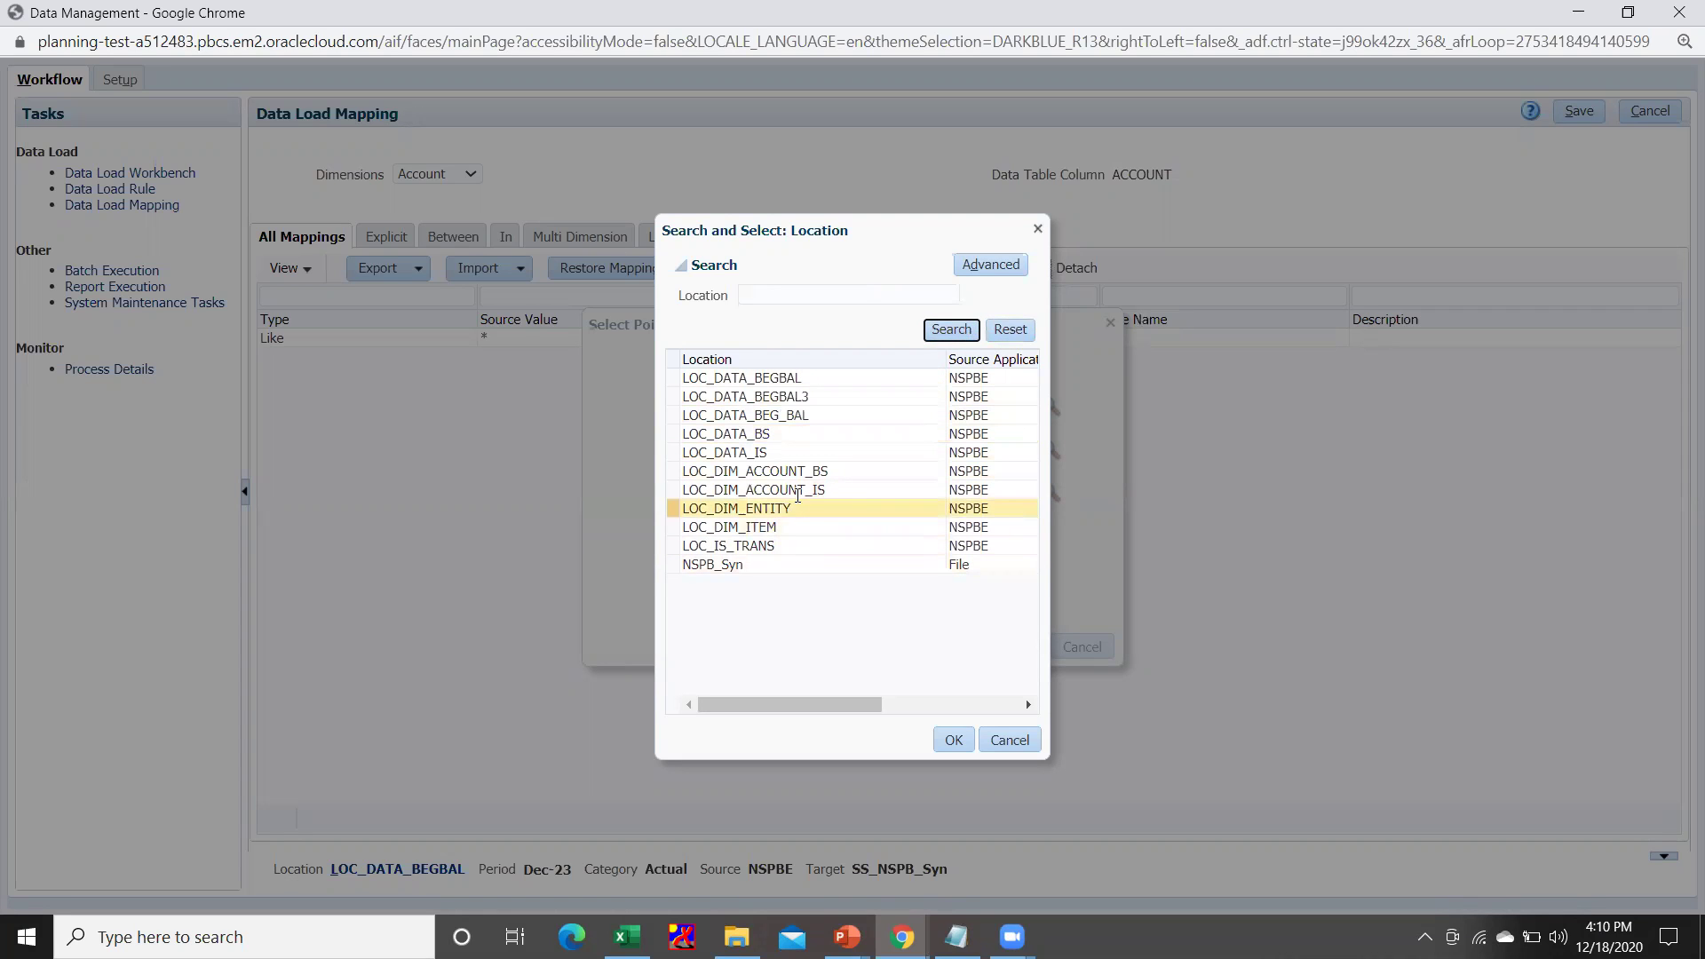
click(761, 527)
click(955, 742)
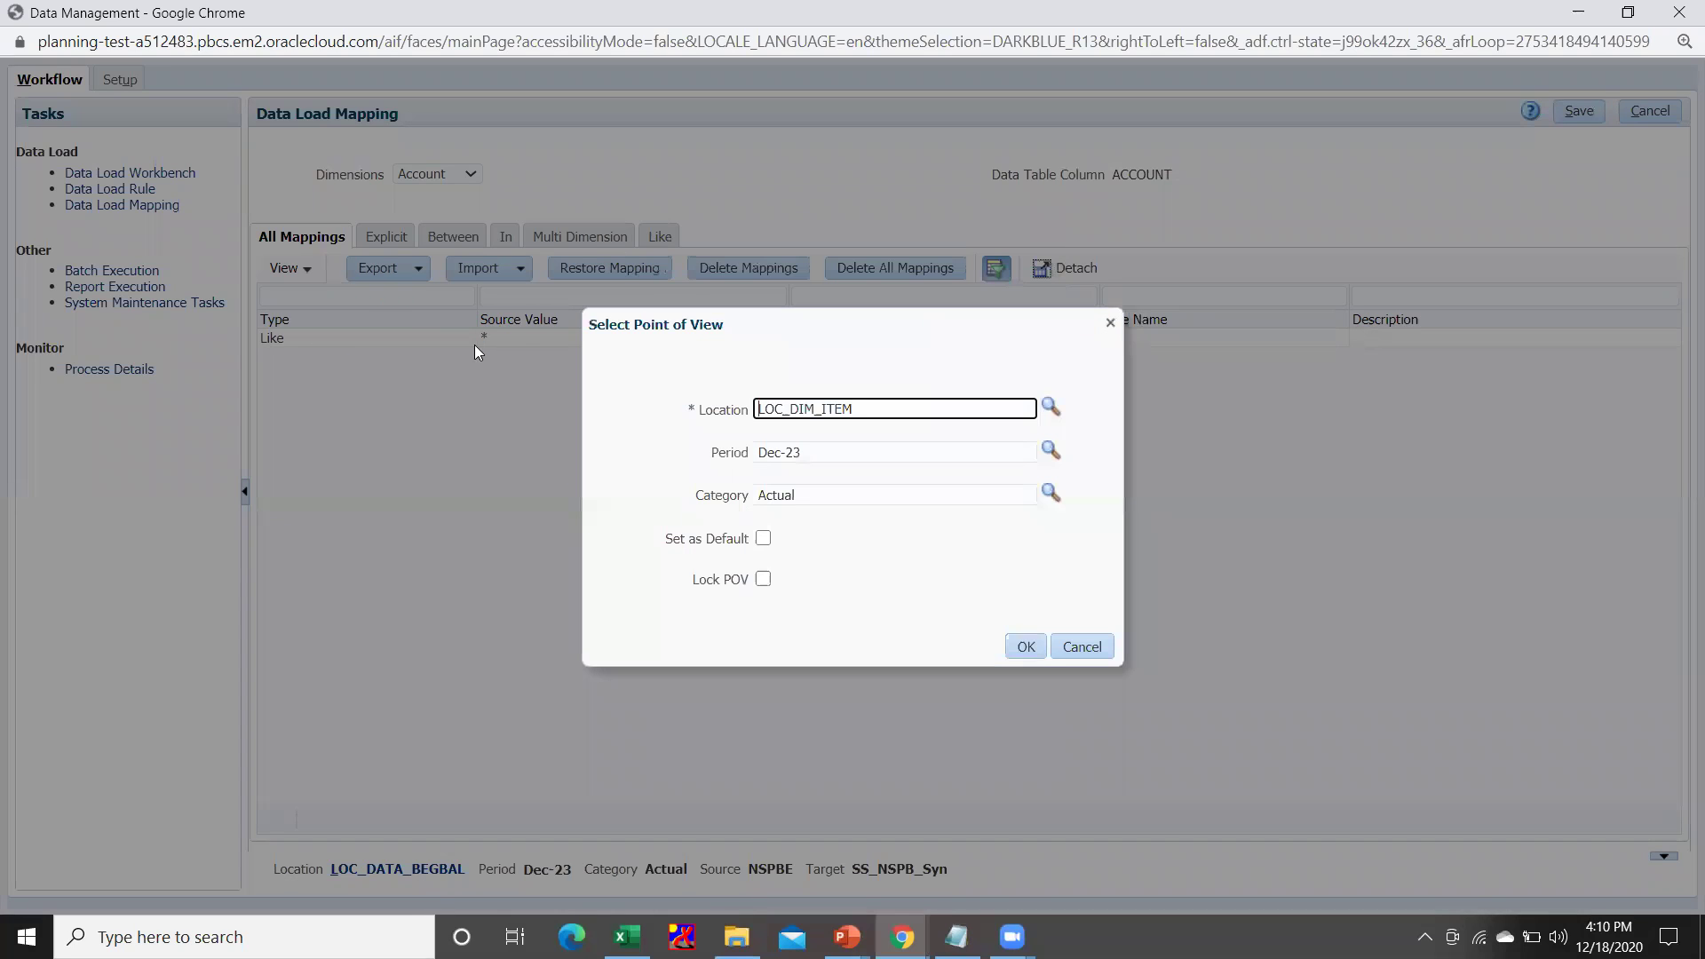
- Set the point-of-view period to JAN-19 and apply the point of view with the Actual category
key(Tab)
text(J)
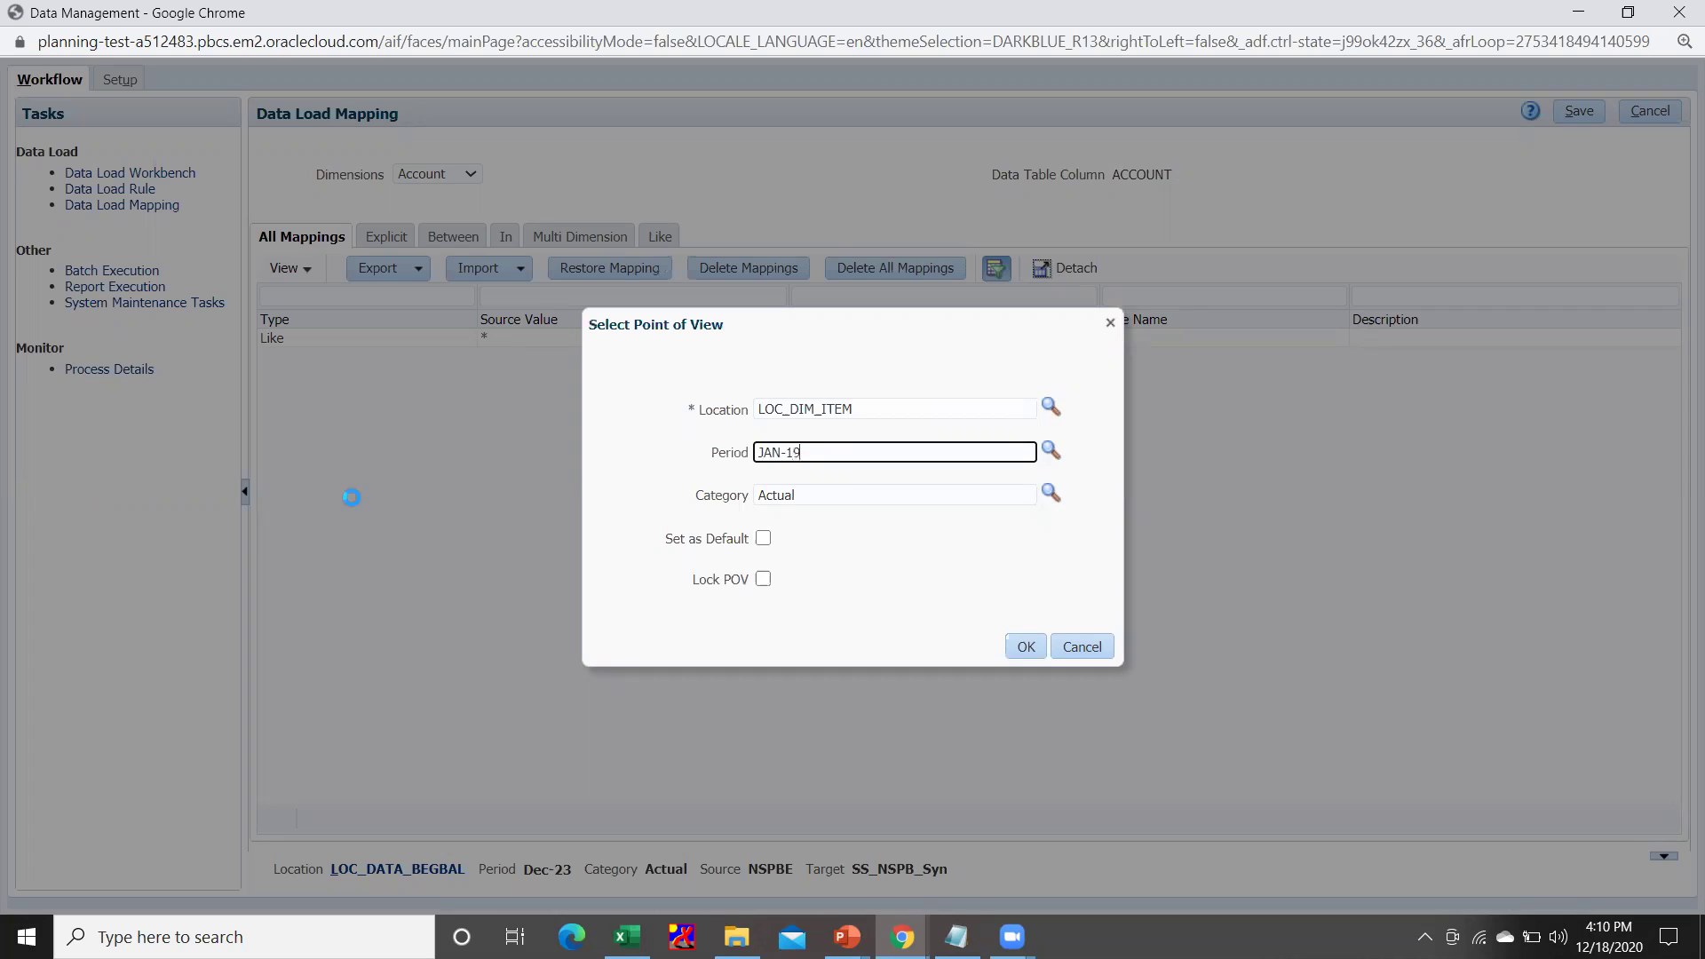
click(1025, 639)
click(1007, 643)
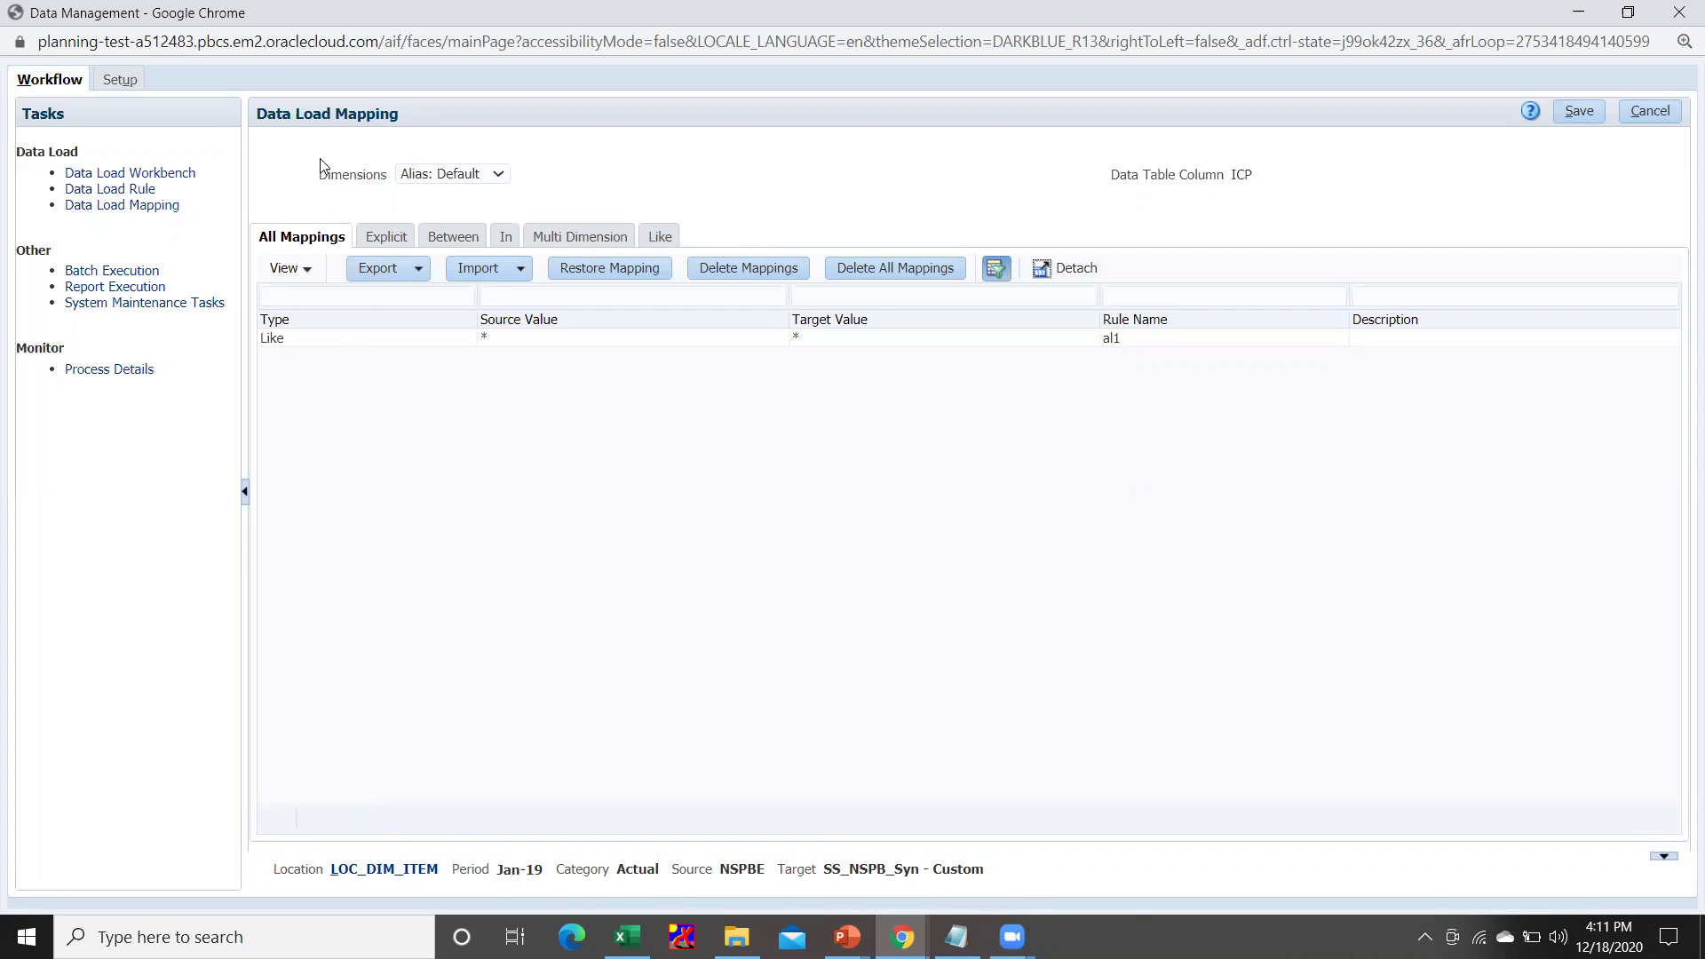
- Examine the data load mappings of the Alias: Default, Data Storage, Member Name and Parent dimensions
click(494, 176)
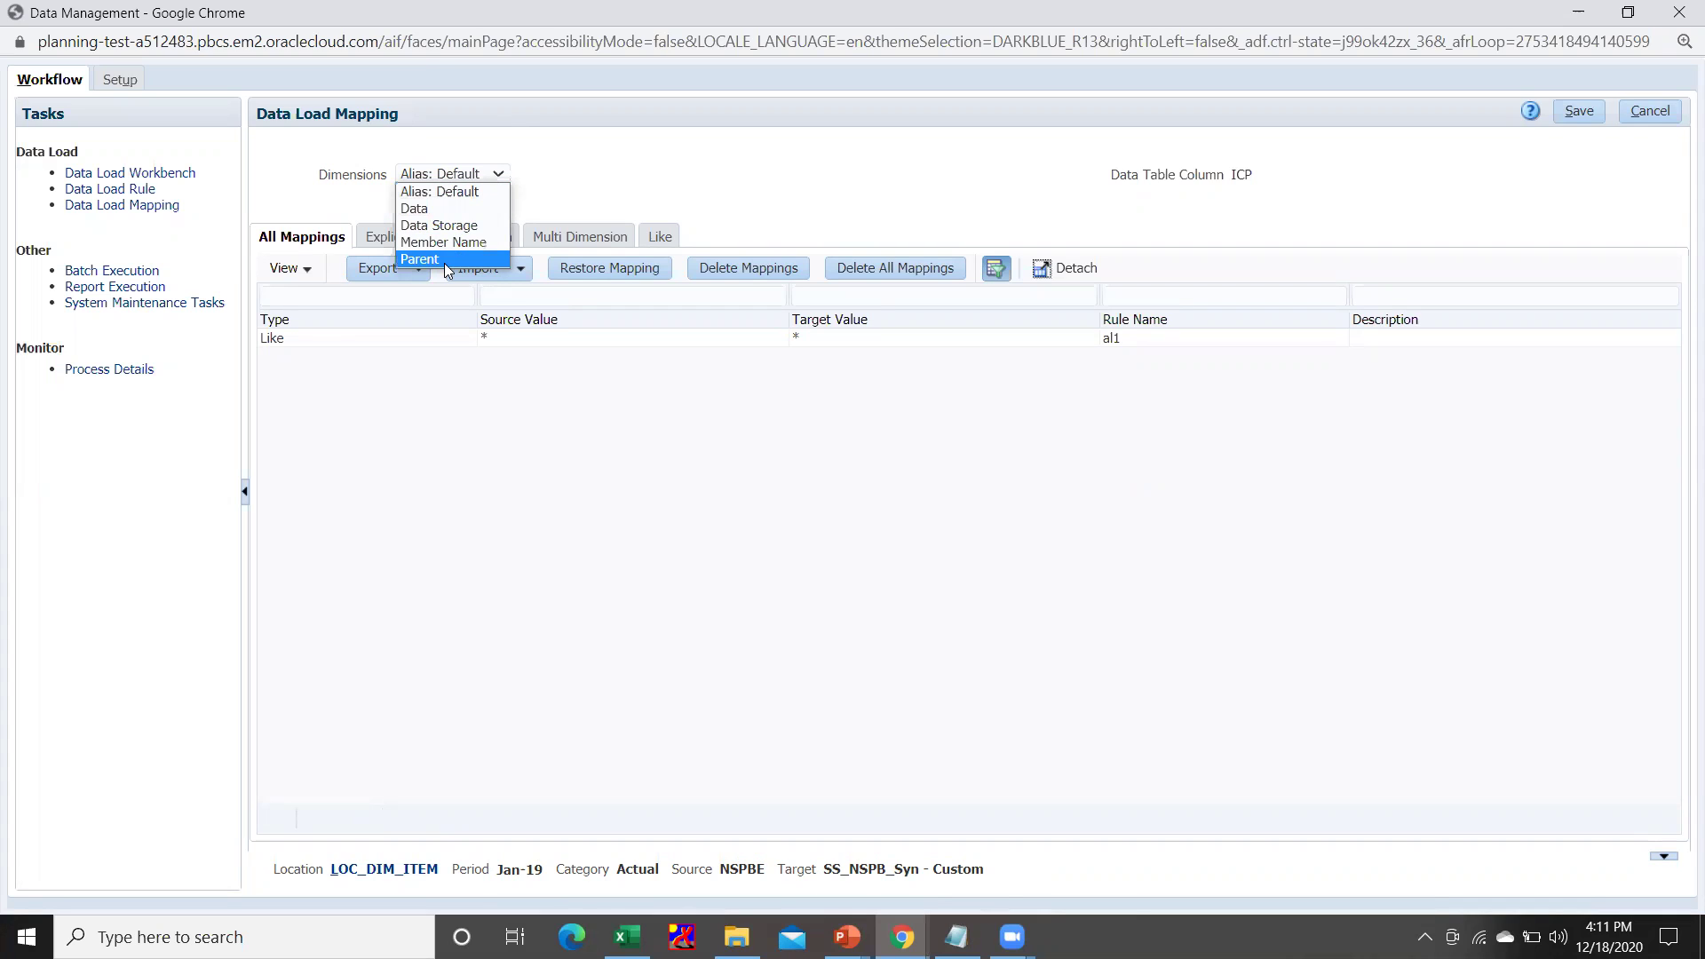
click(470, 191)
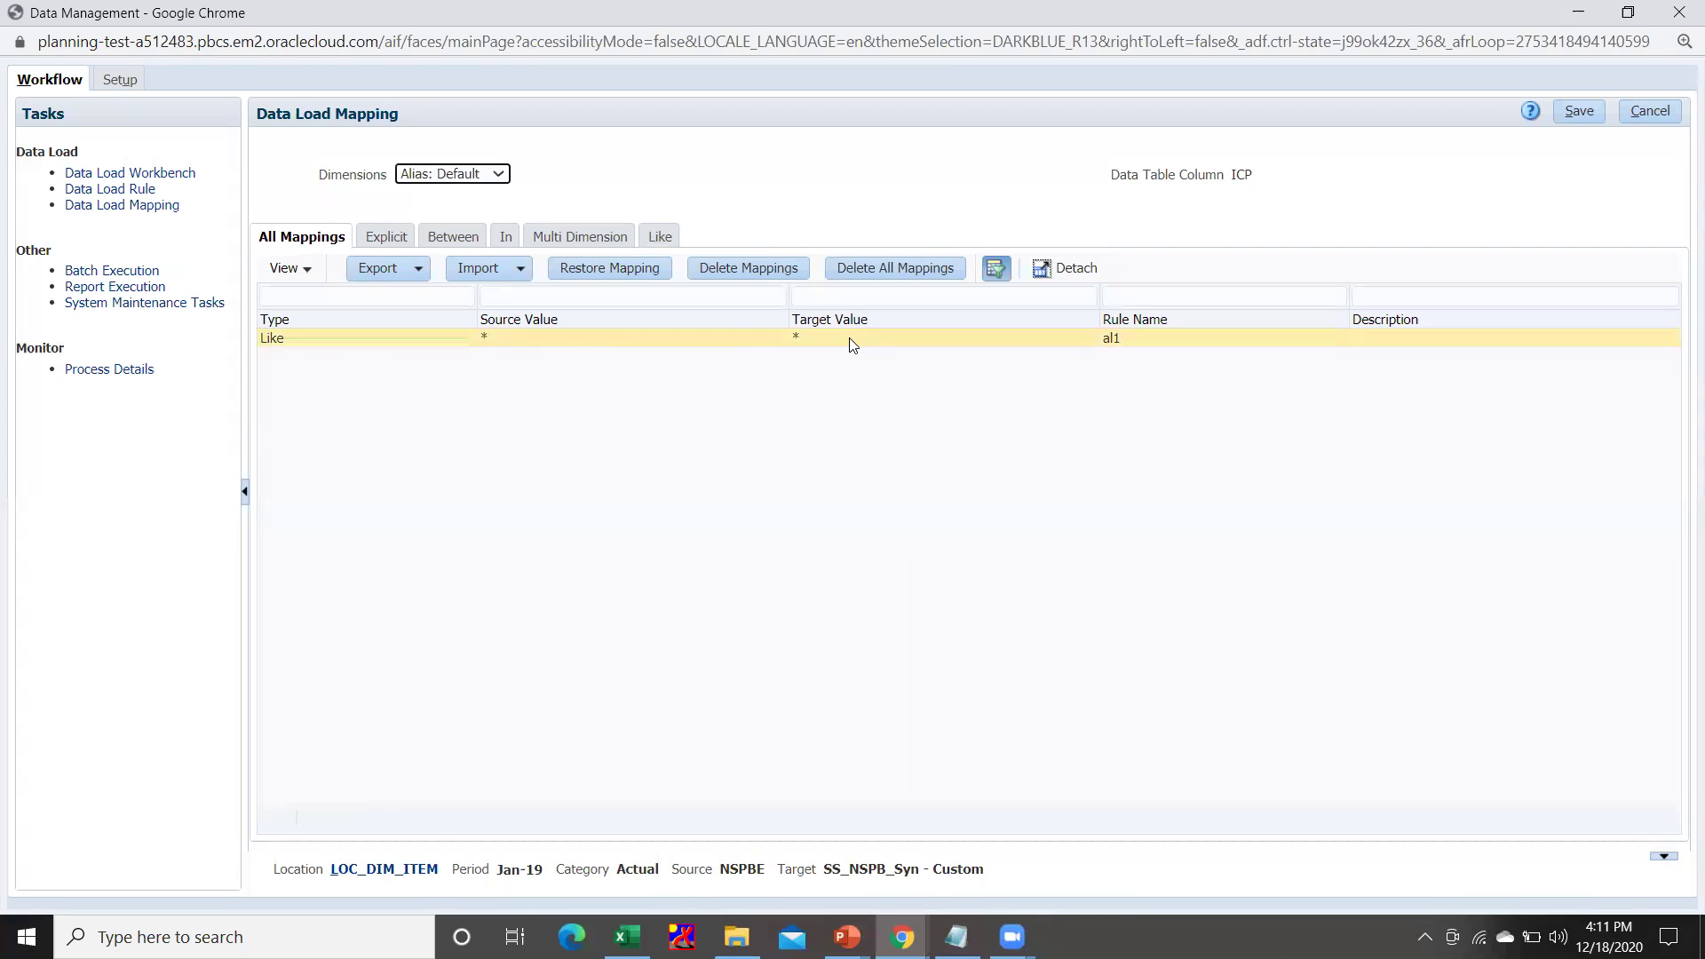
click(457, 177)
click(444, 225)
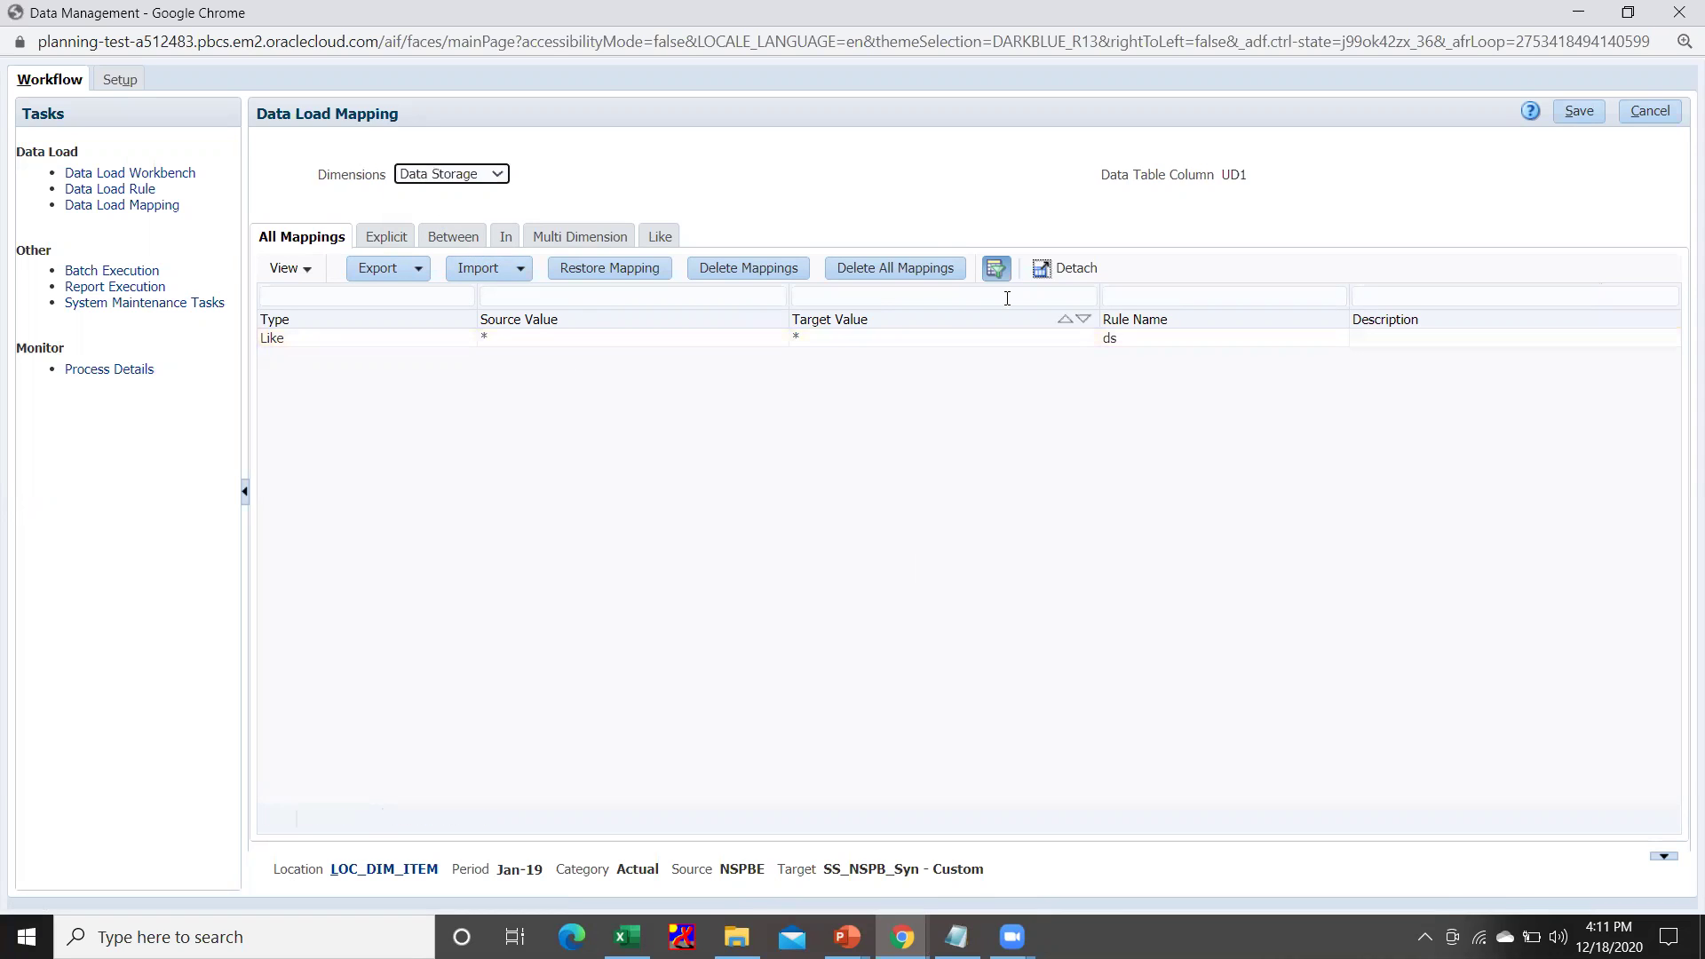
click(472, 177)
click(461, 245)
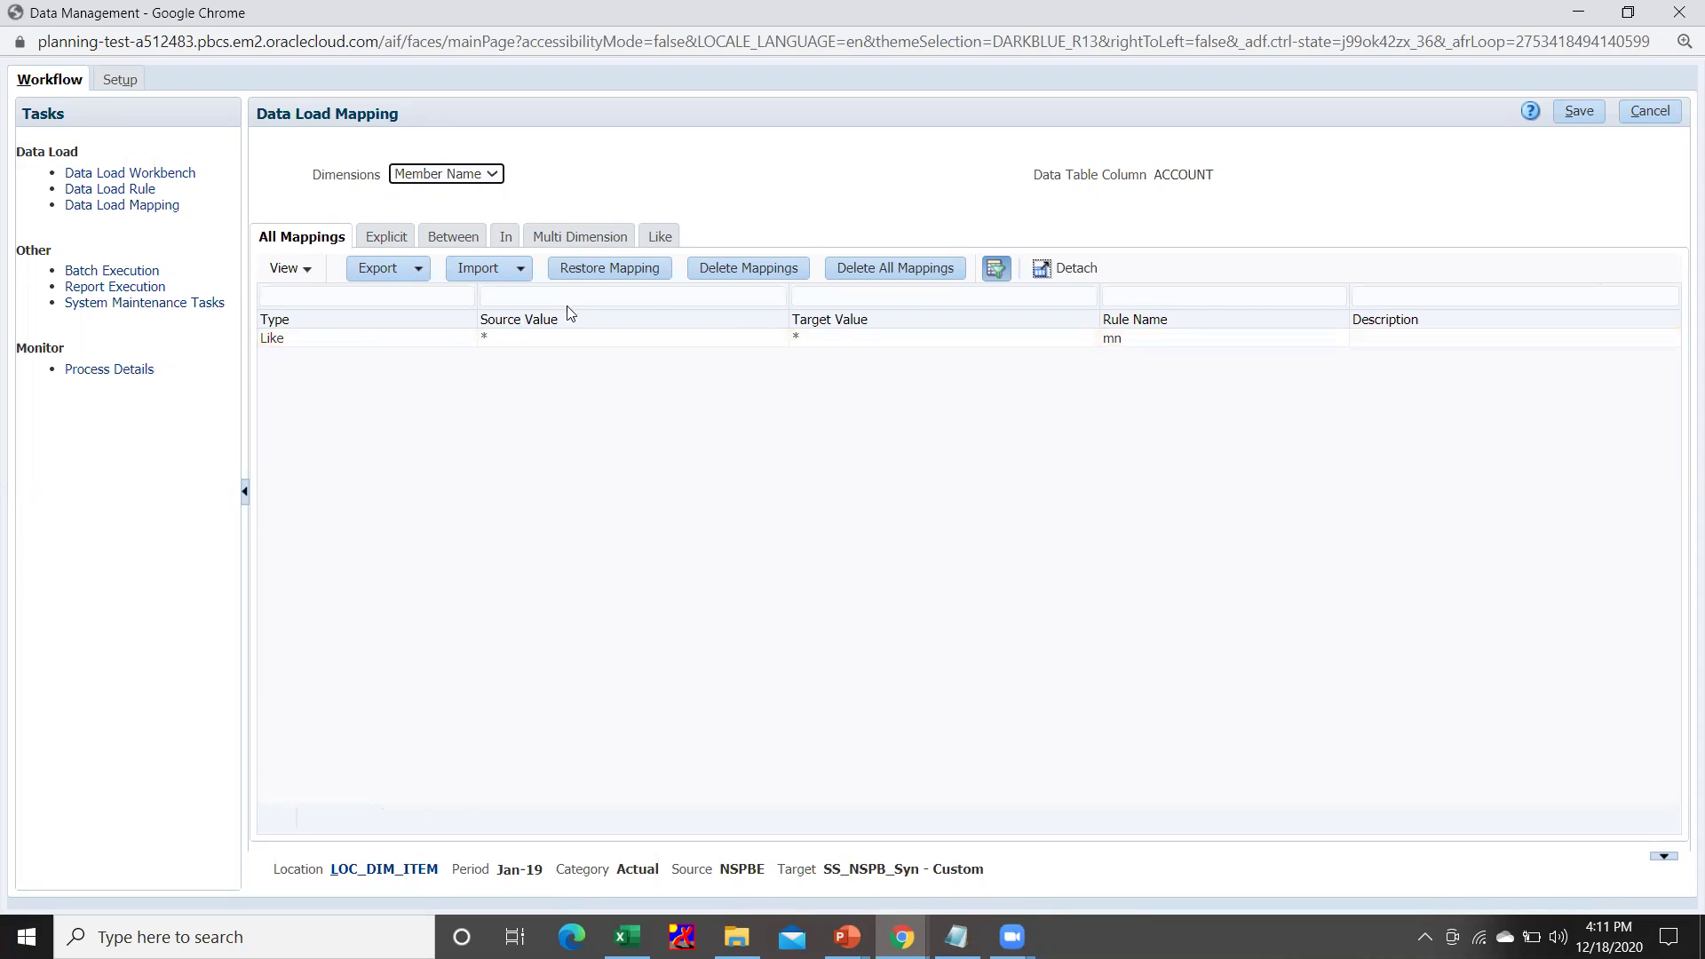
click(436, 182)
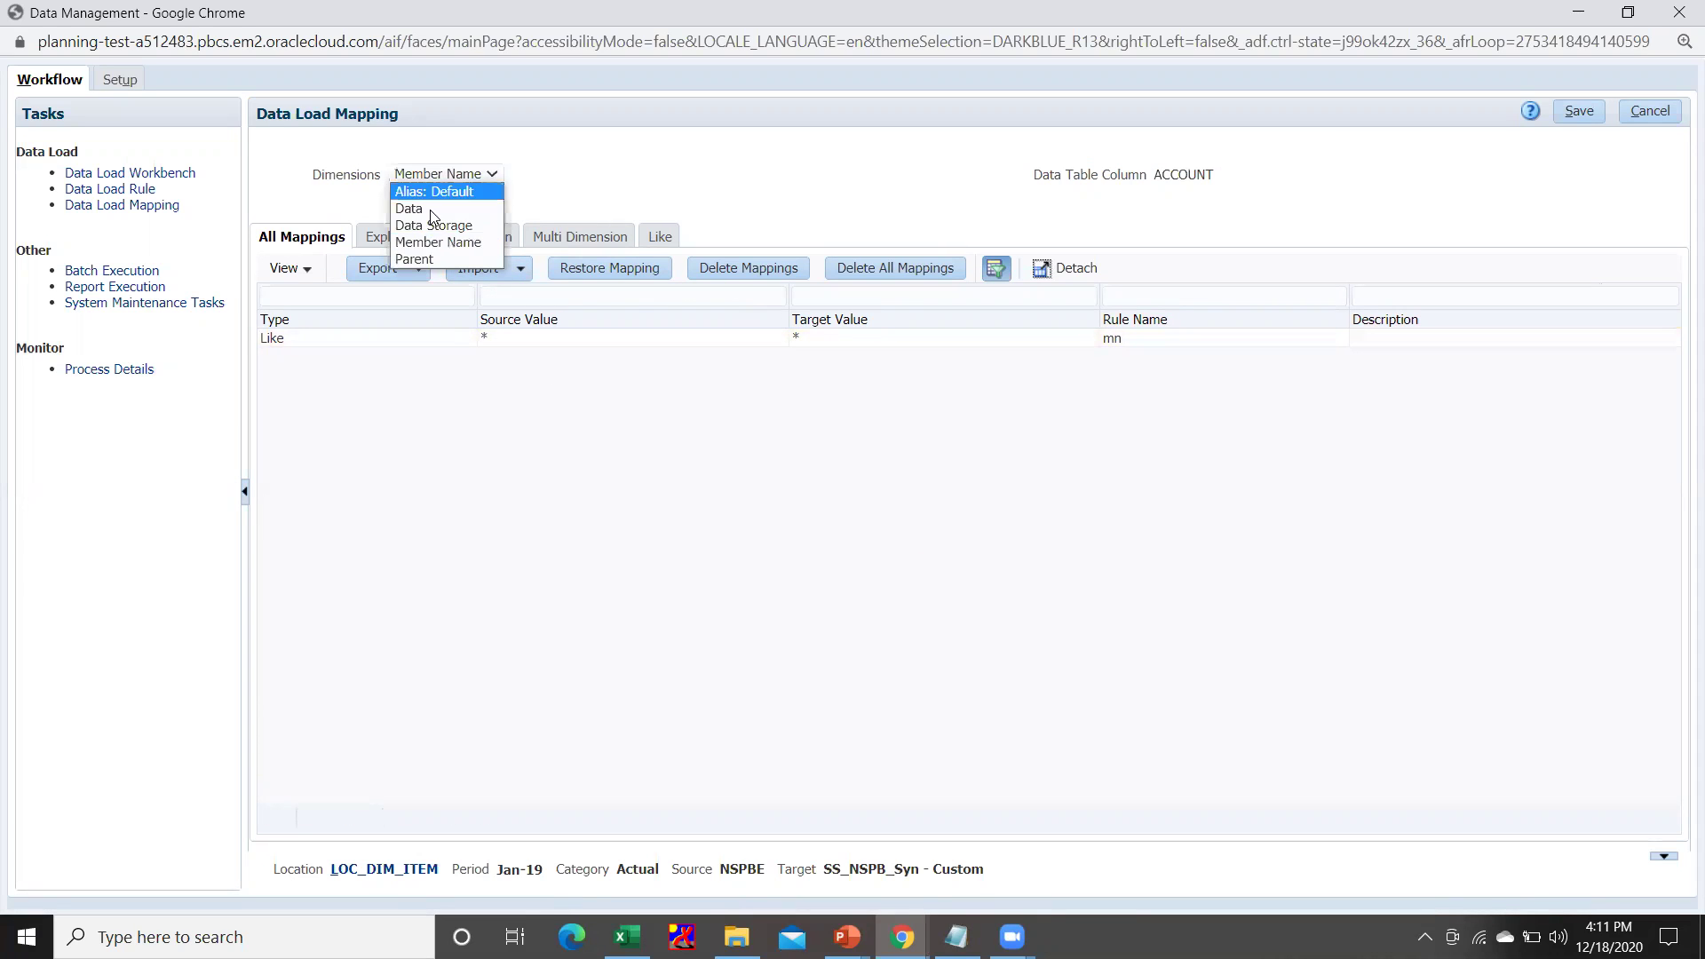
click(440, 260)
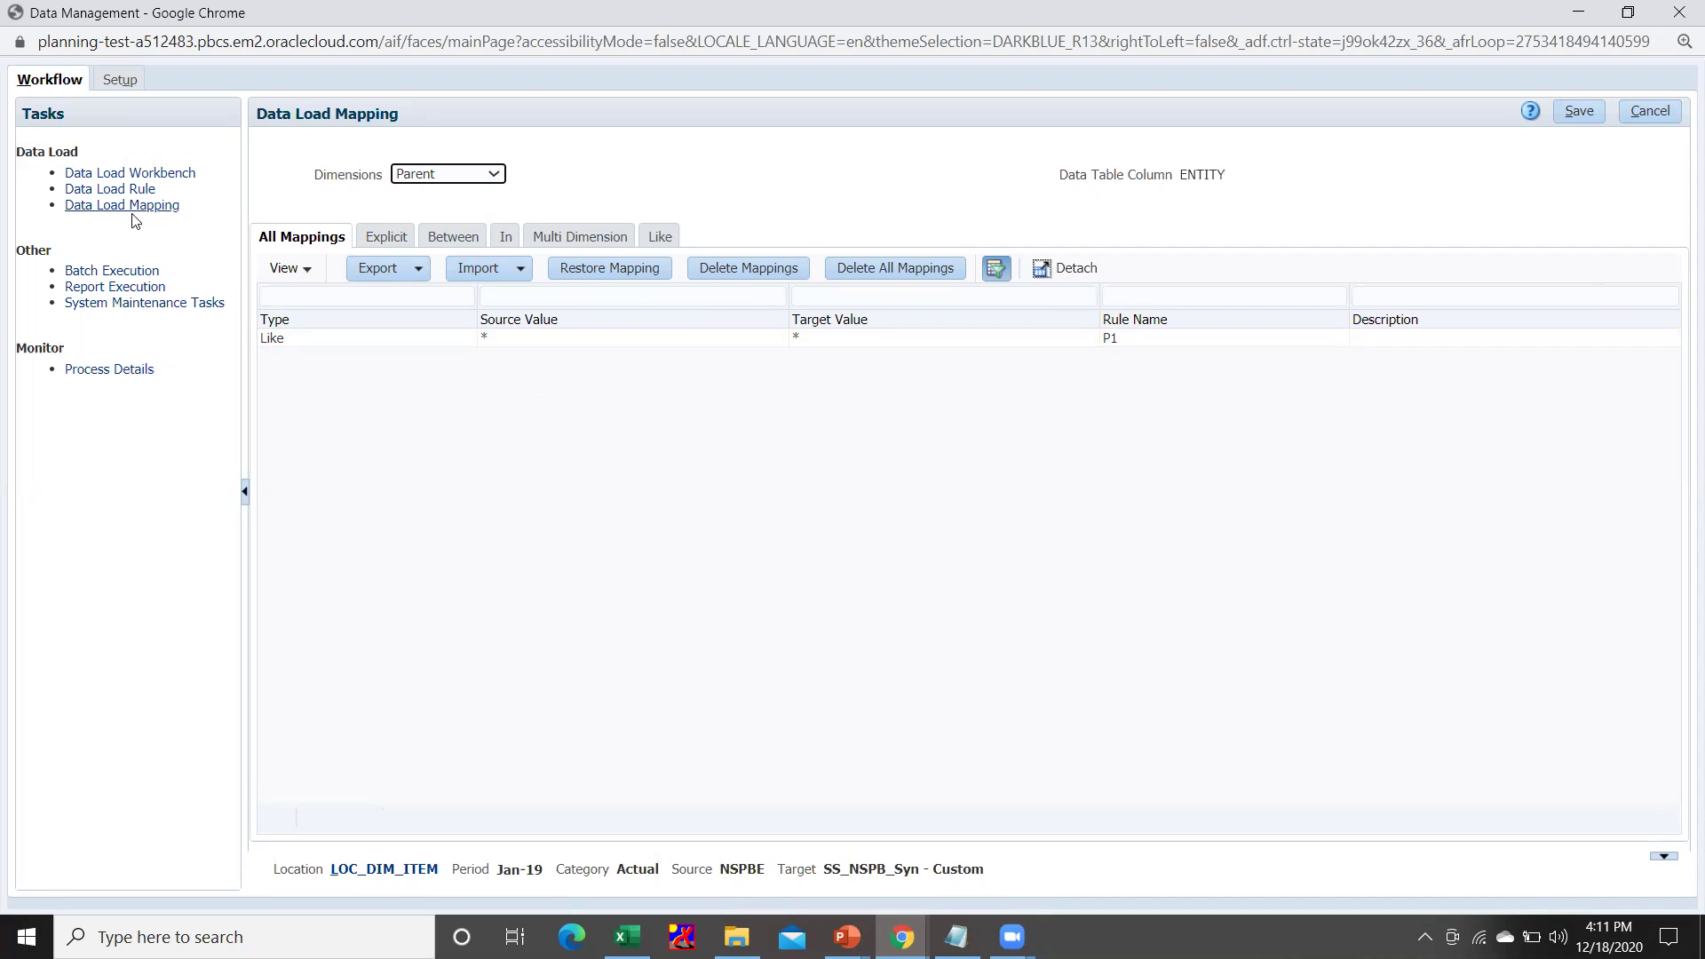
- Execute the LR_DIM_ITEM data load rule for Jan-19 with Import from Source and Export to Target, and dismiss the submission message
click(104, 191)
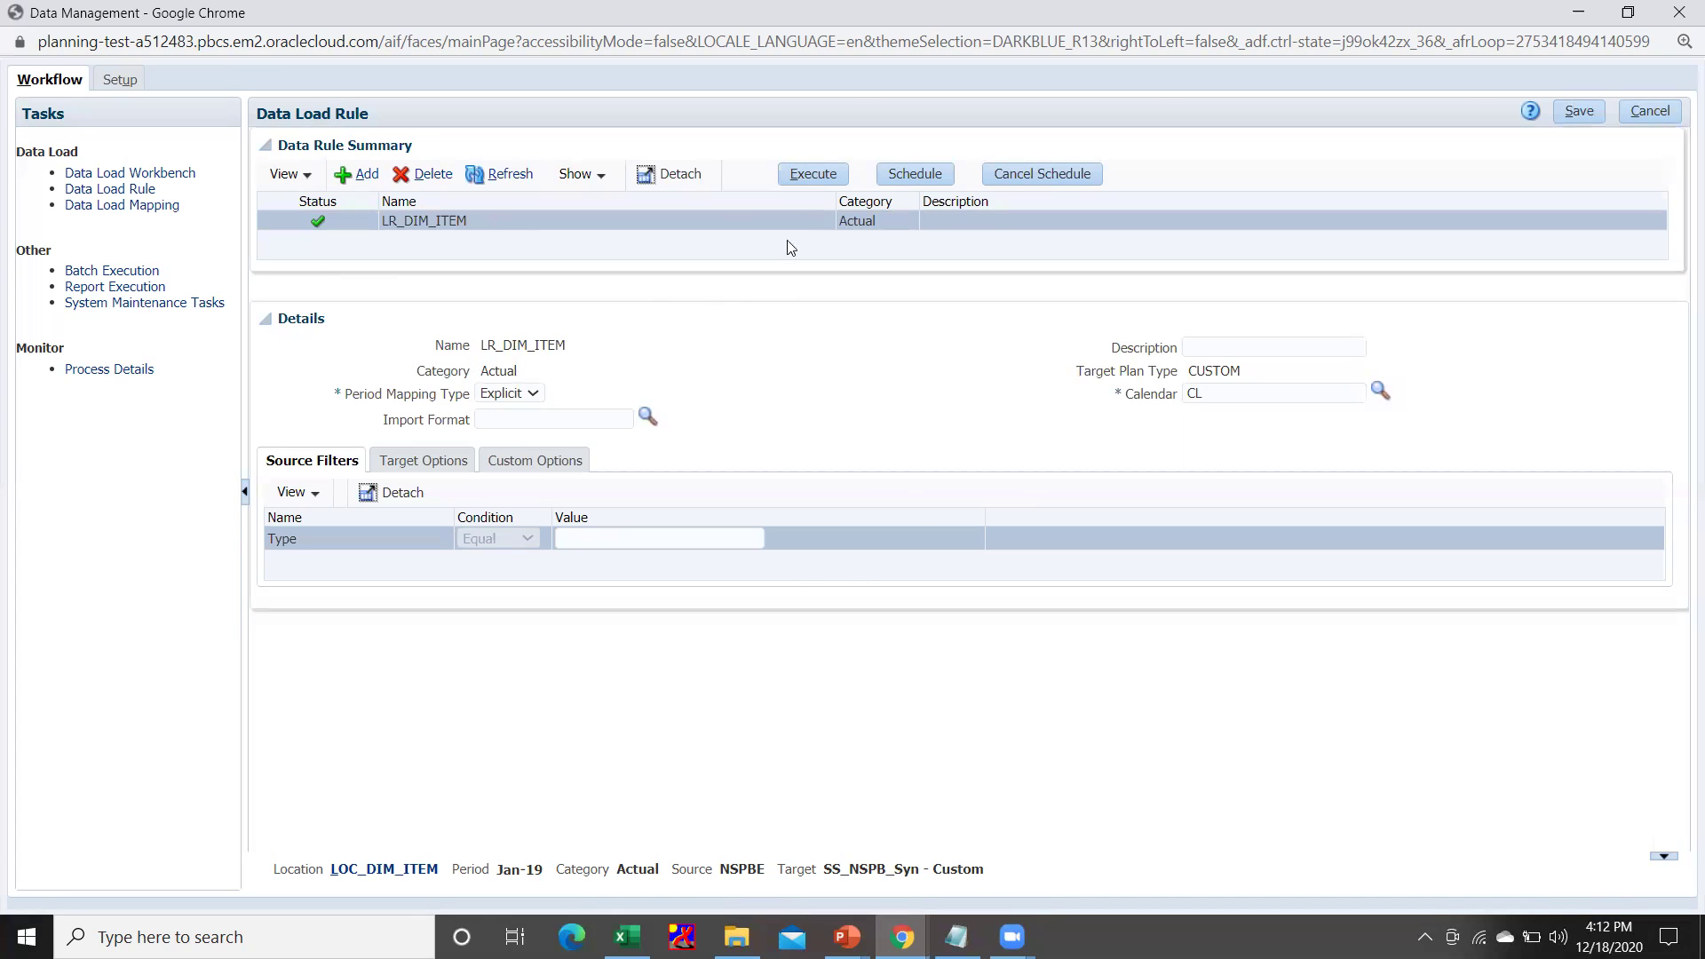
click(818, 174)
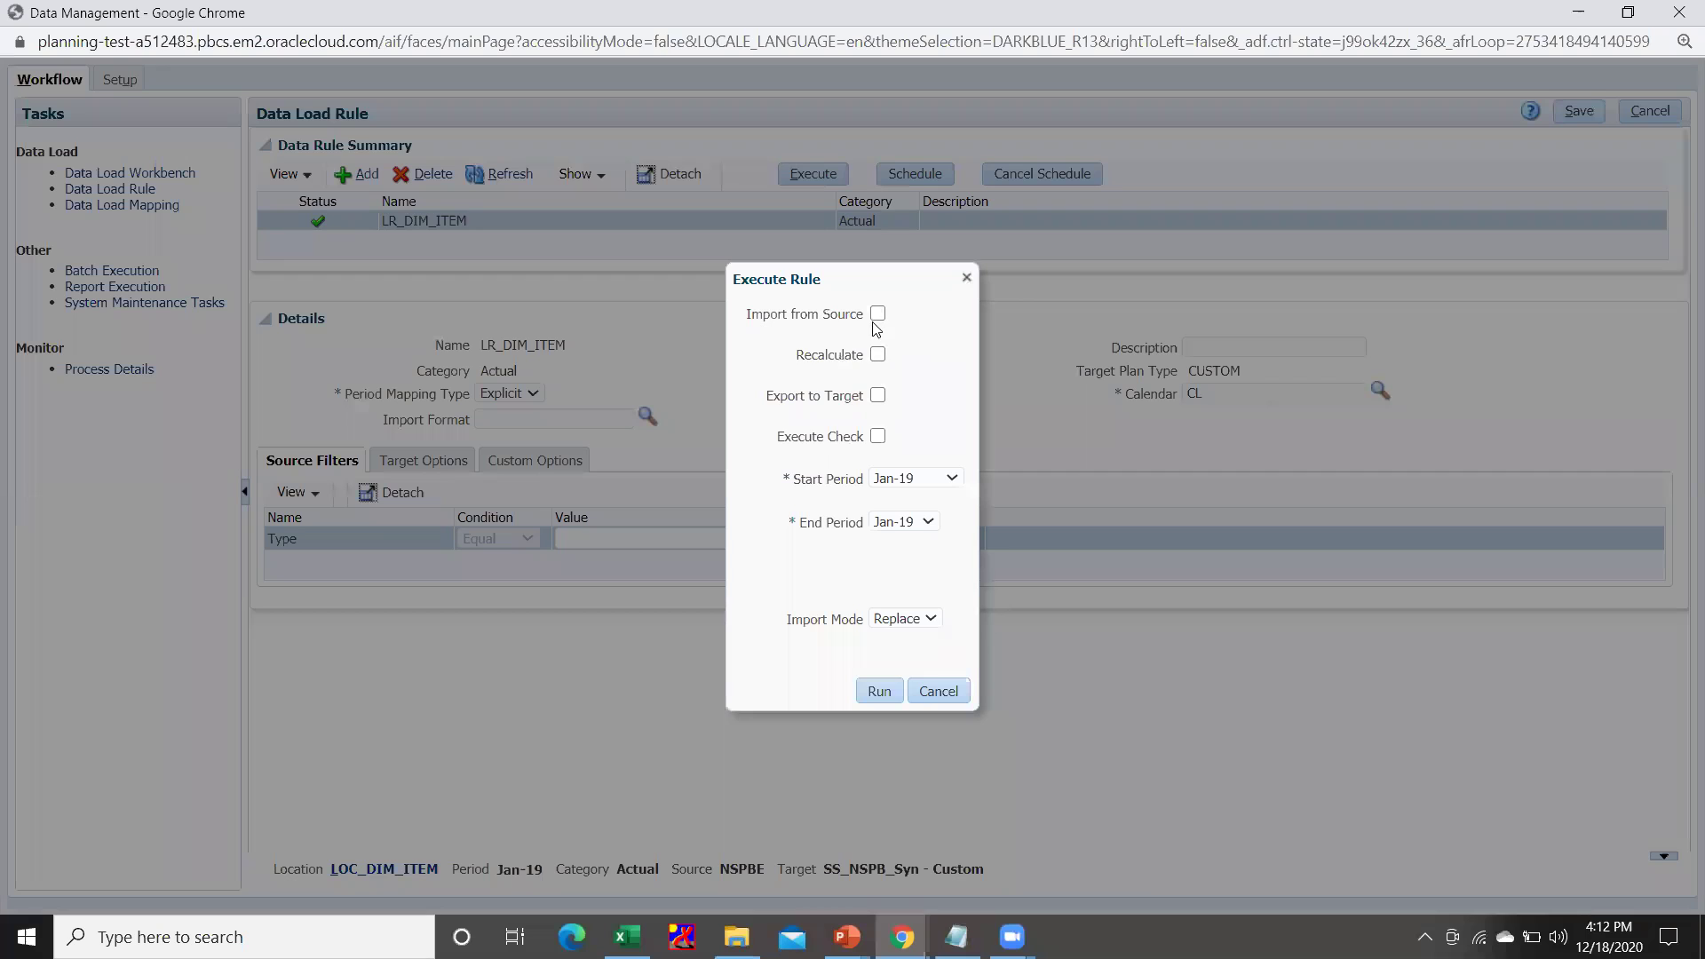
click(877, 315)
click(878, 395)
click(878, 692)
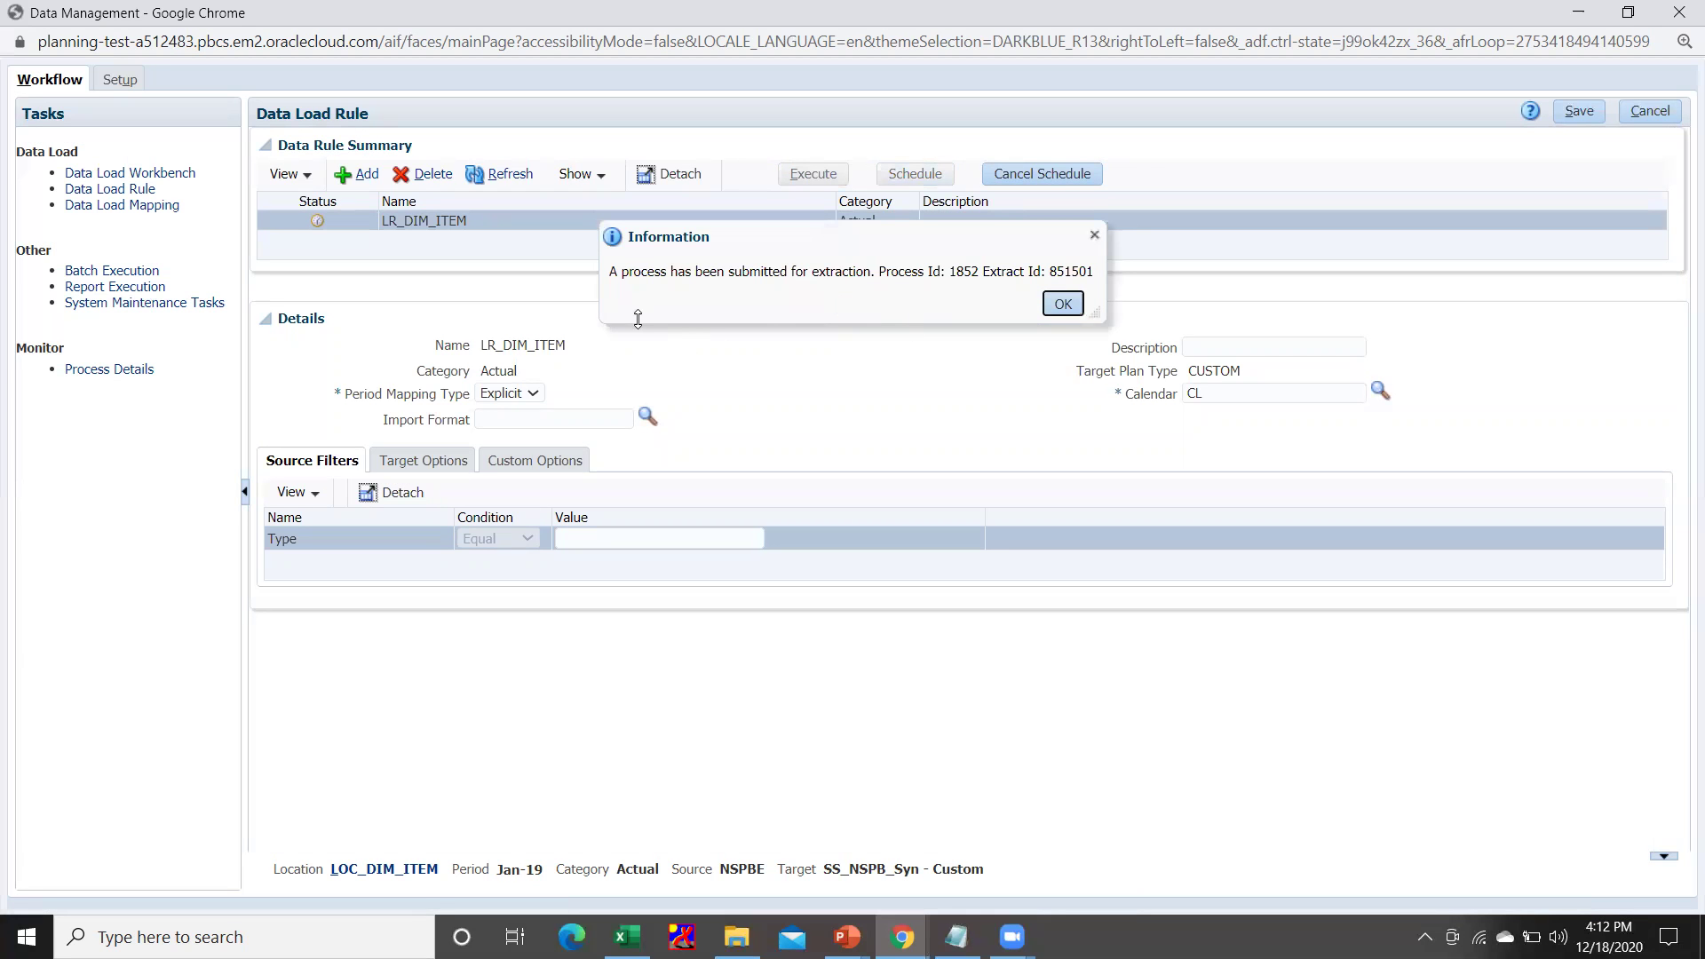
click(1061, 304)
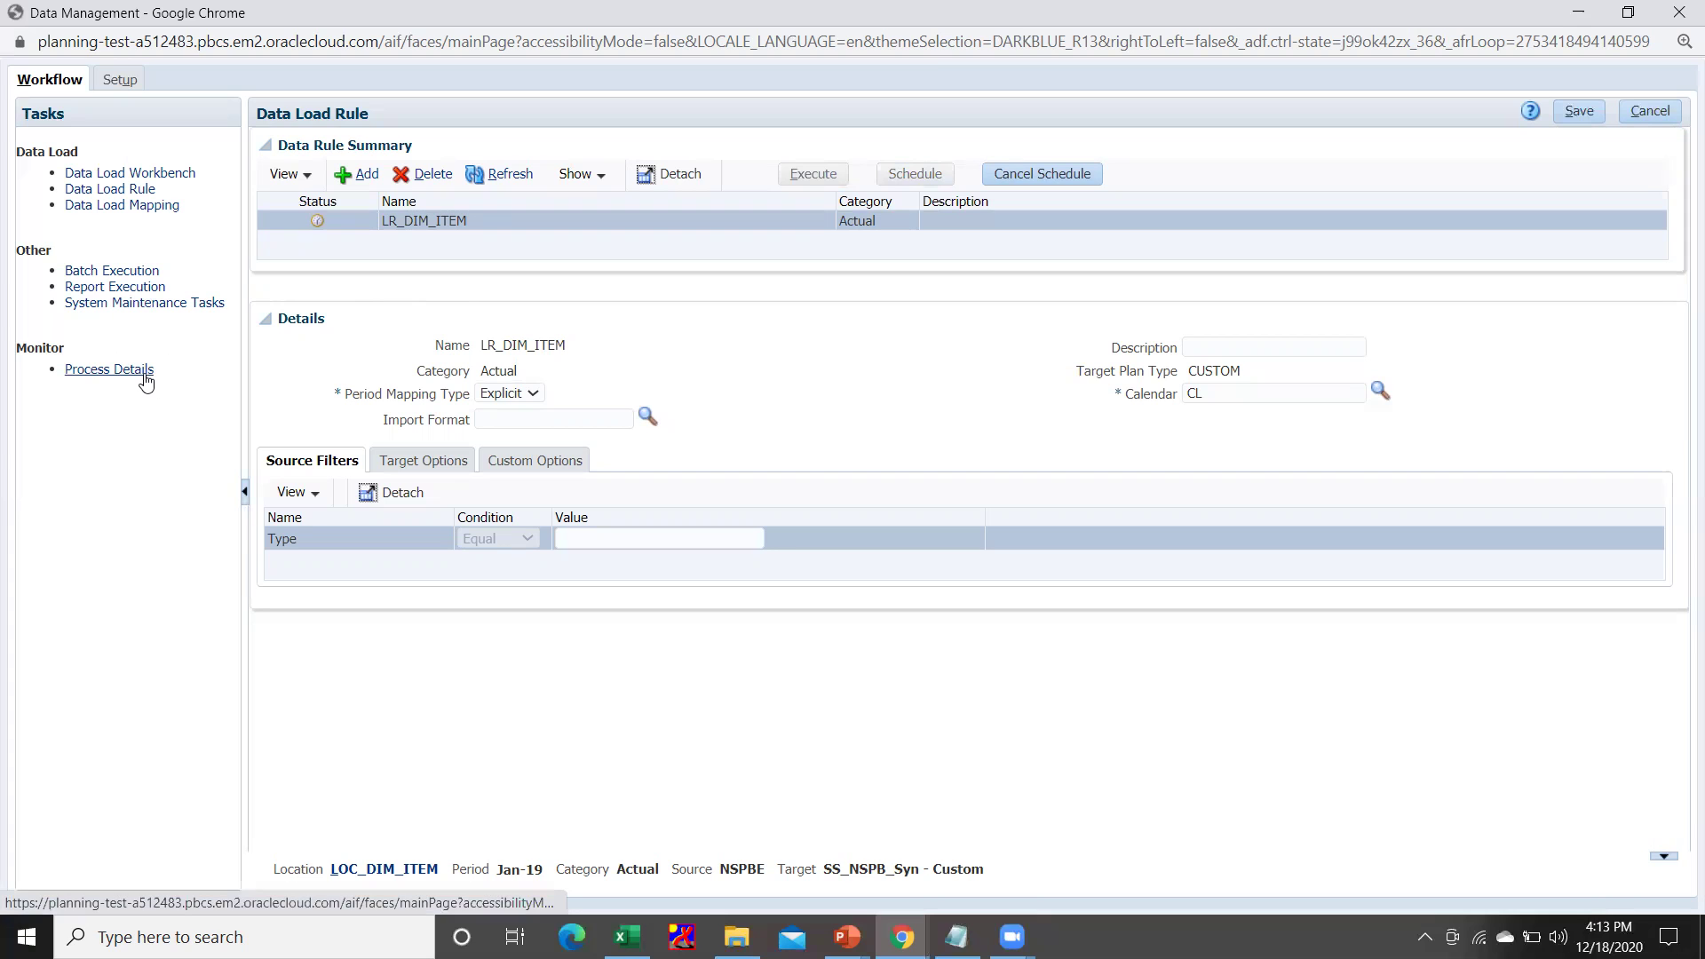
- Check the LR_DIM_ITEM load in Process Details, refreshing its status, and open the loaded records in Data Load Workbench
click(93, 369)
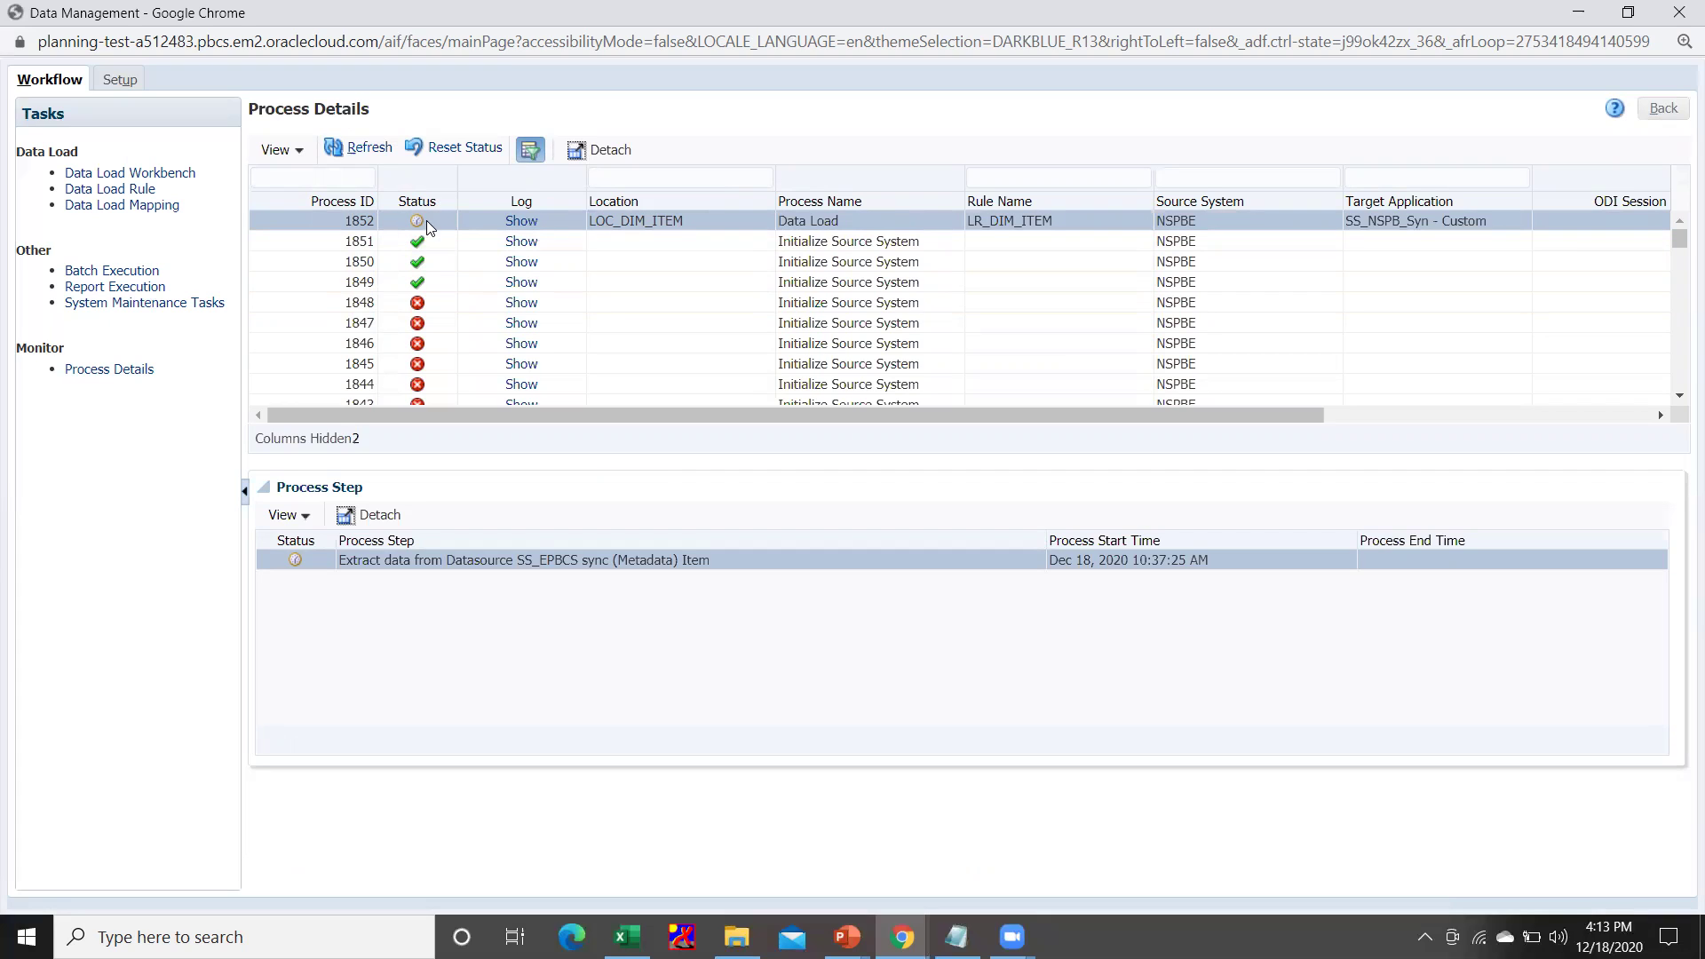
click(345, 151)
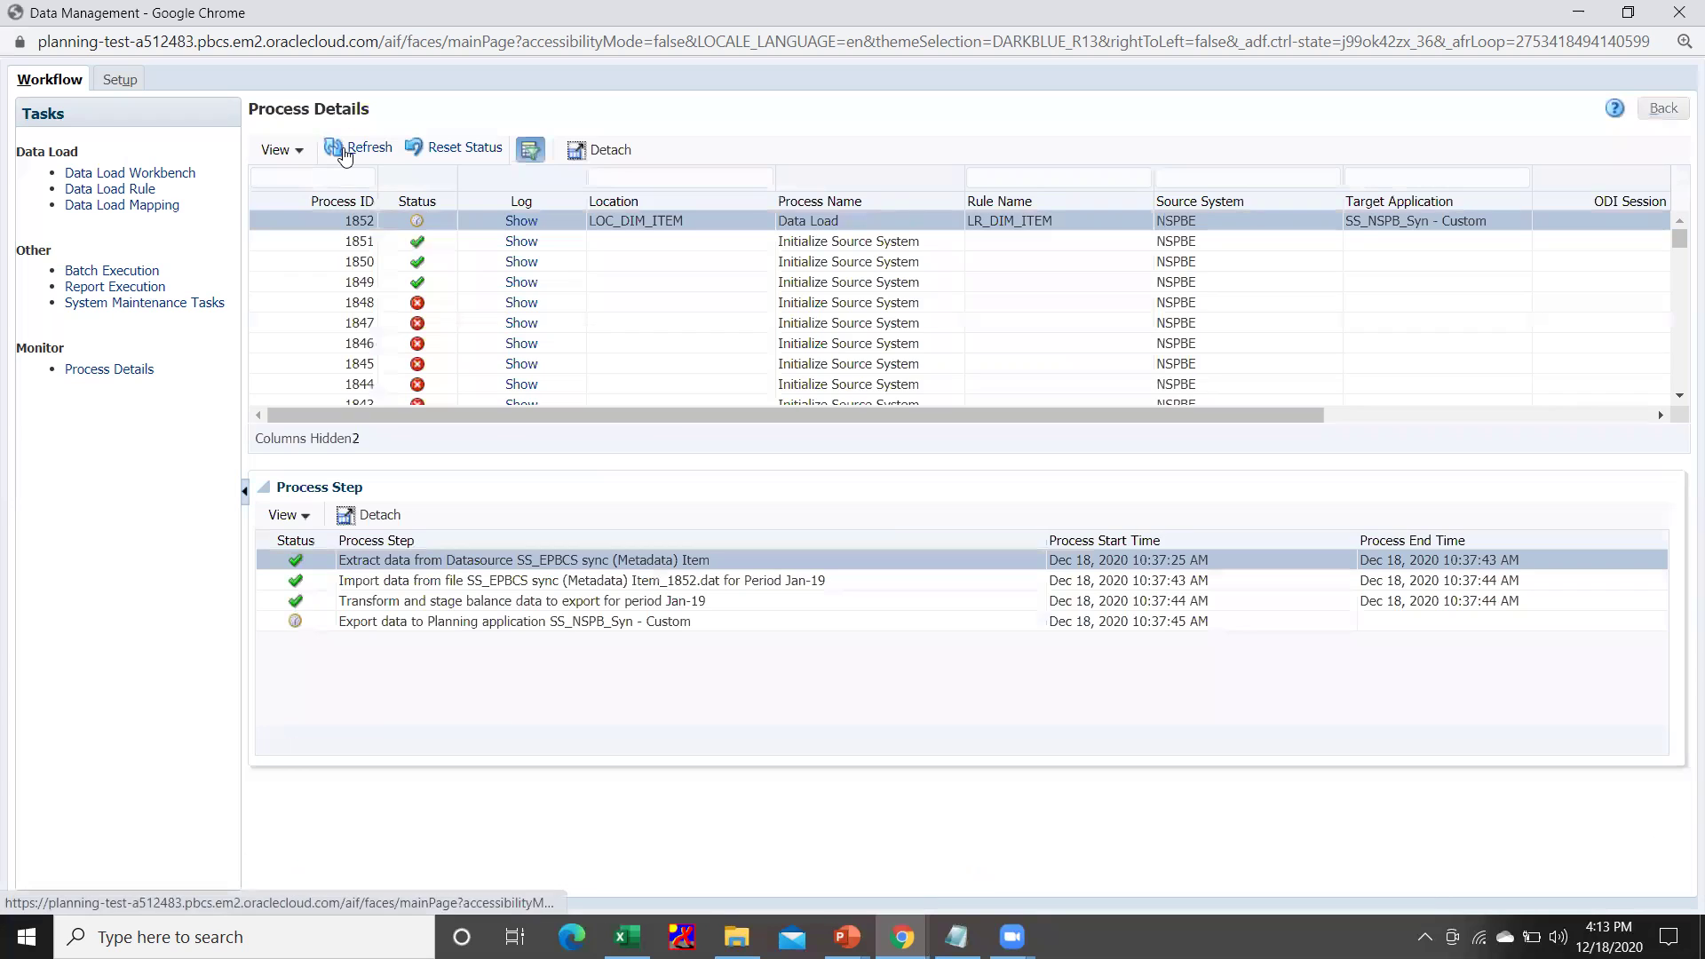
click(346, 151)
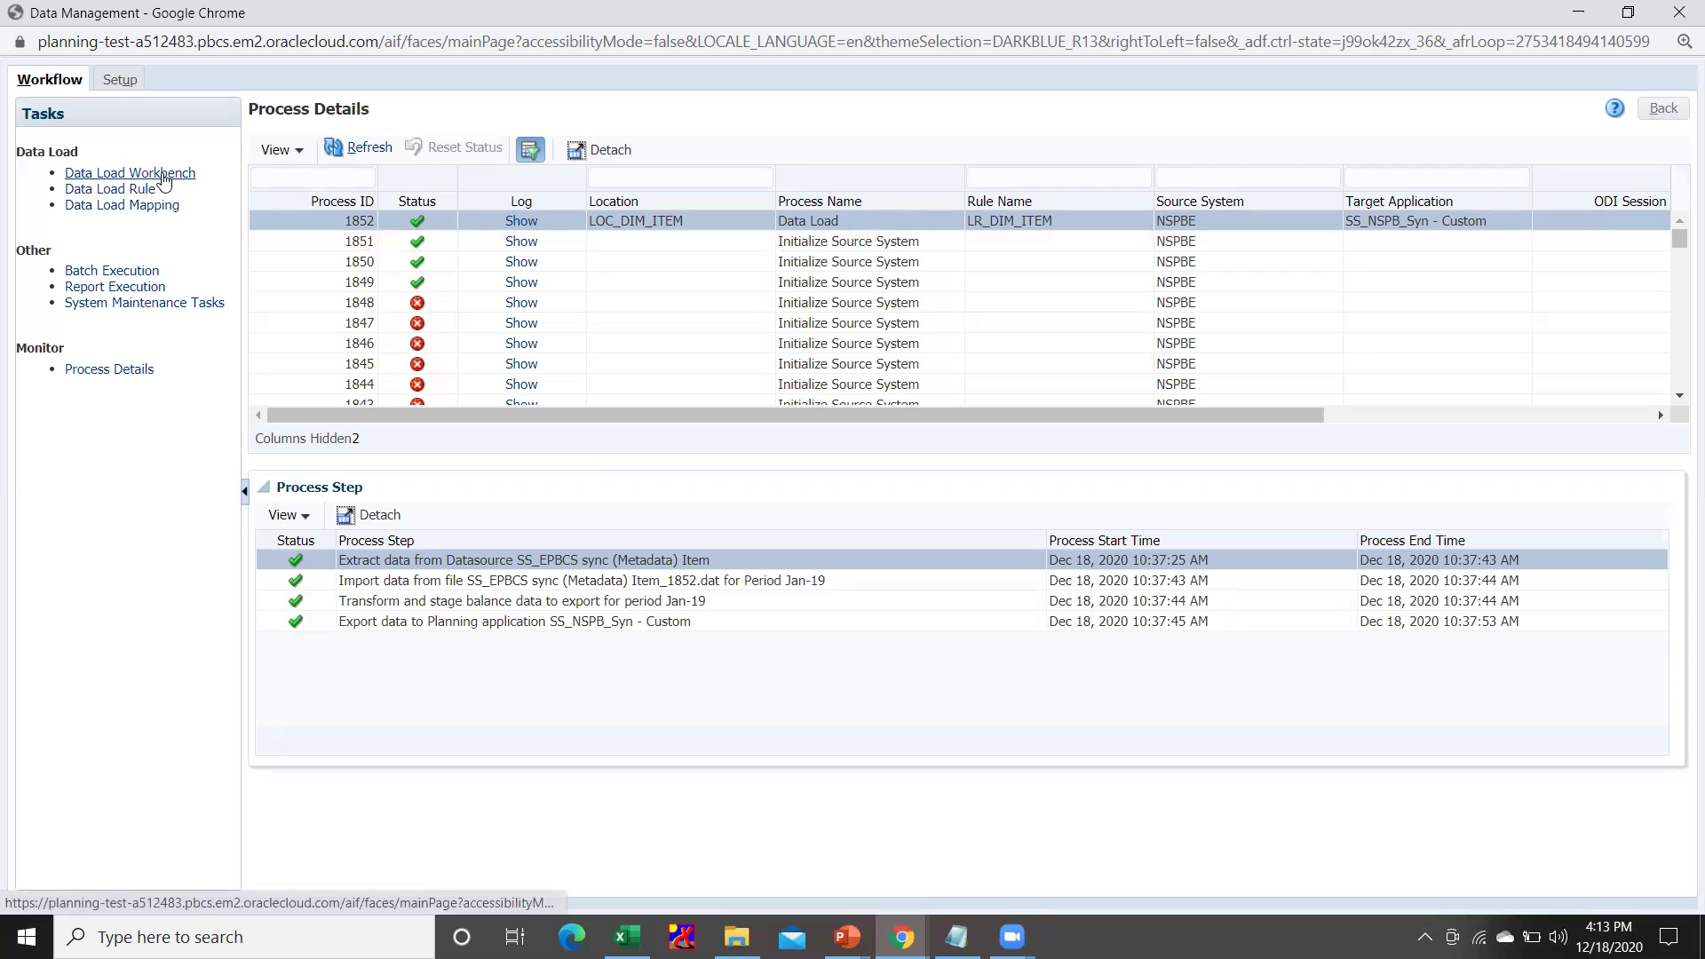
click(381, 141)
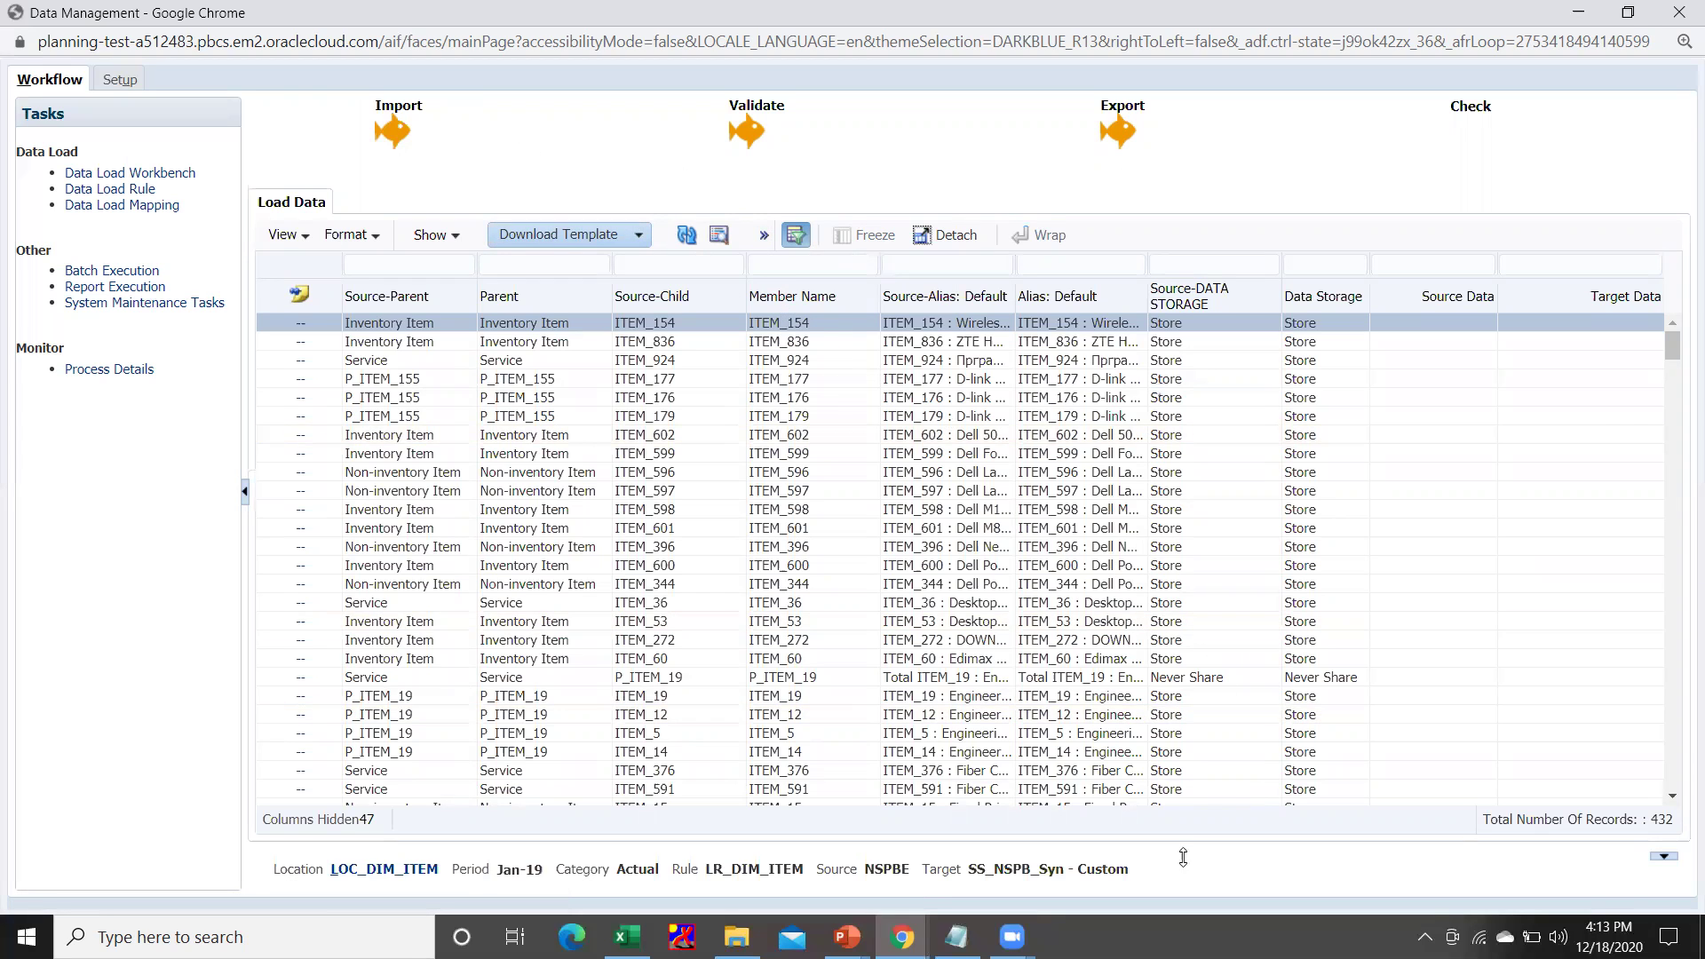
- Switch to the EPM Cloud window and display the Item dimension in the Planning application's Dimensions editor
mouse_move(924, 932)
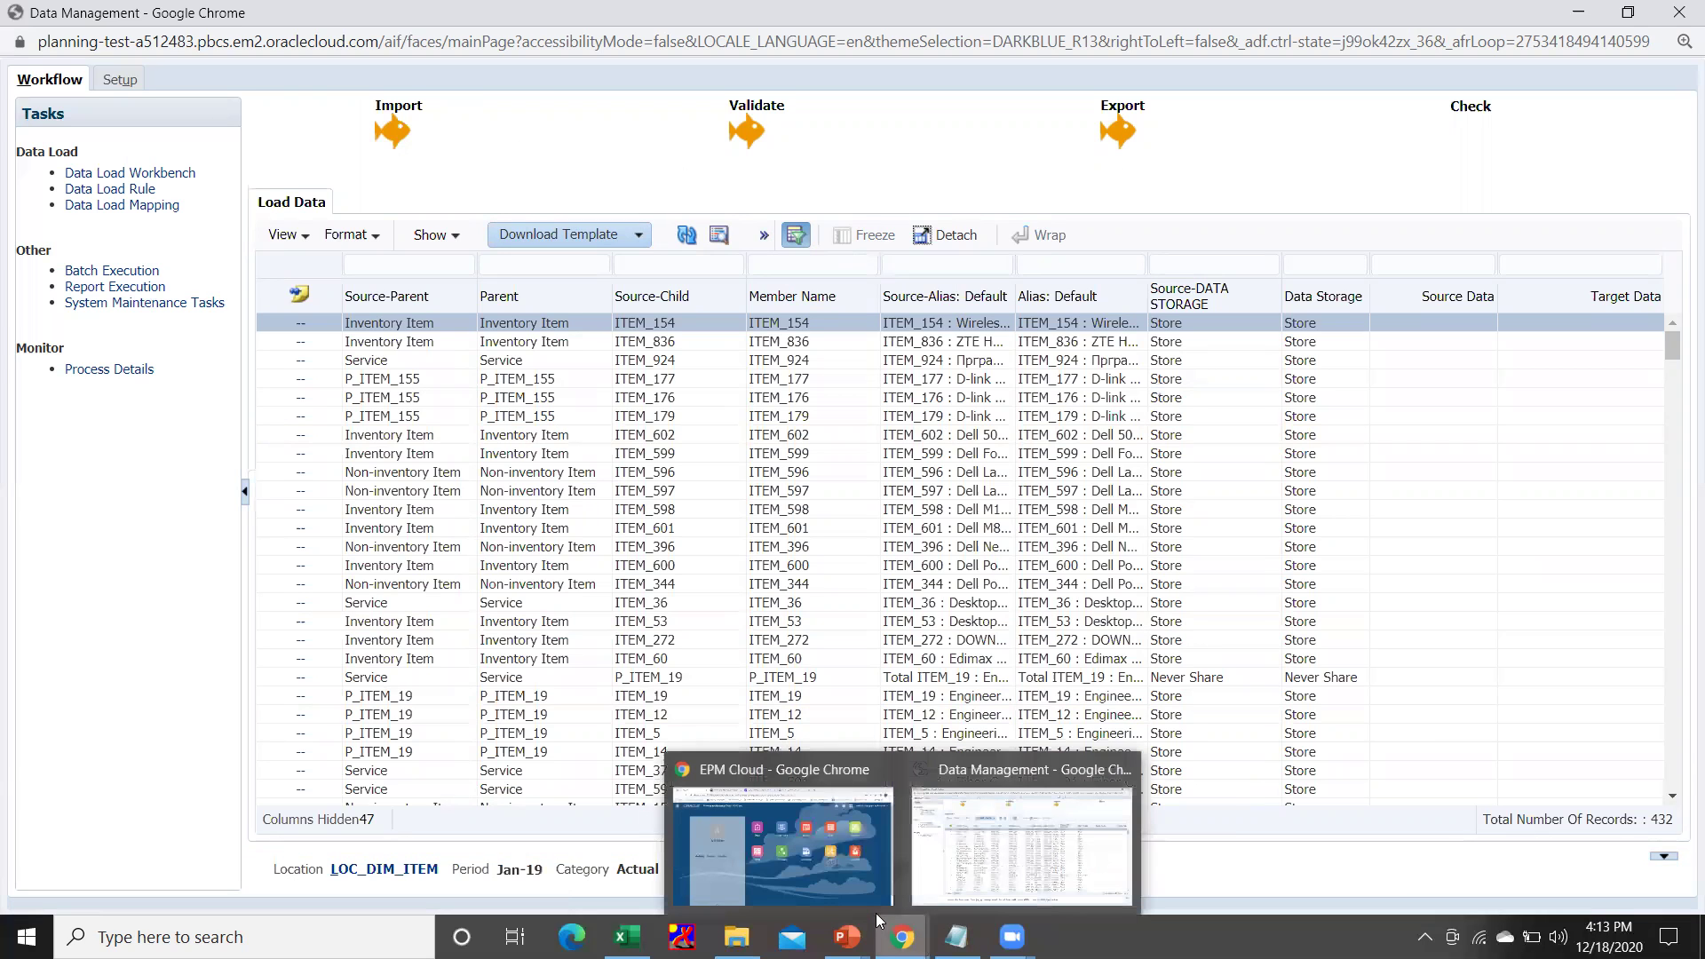
click(823, 857)
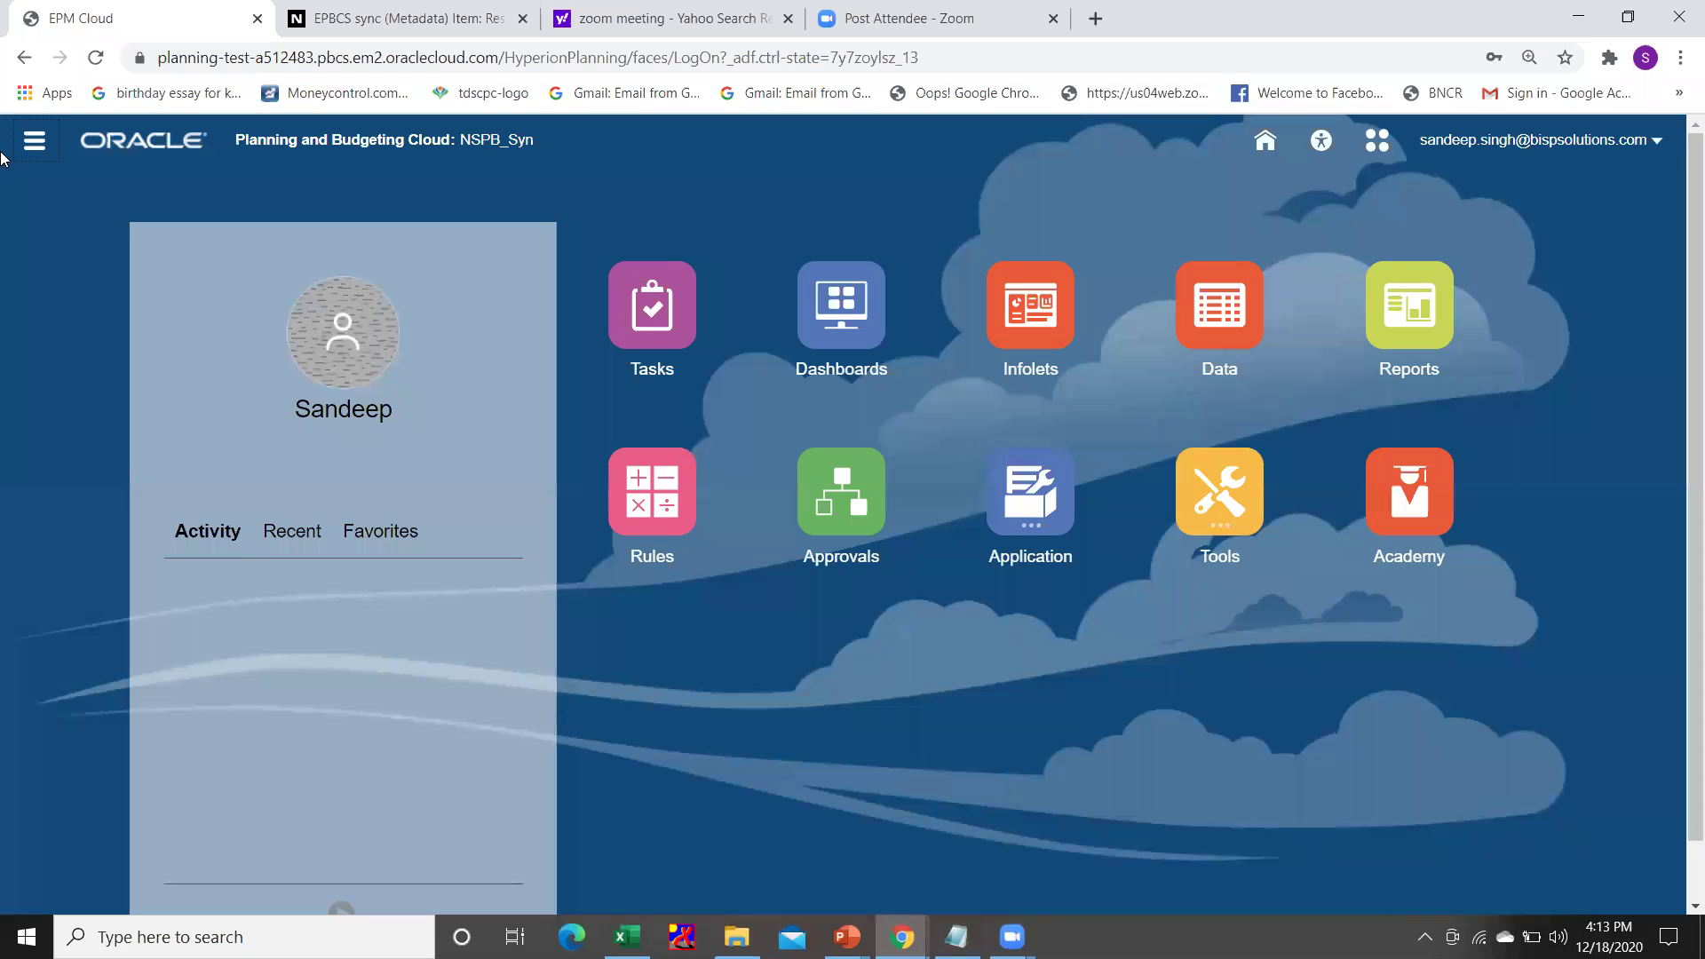
click(36, 141)
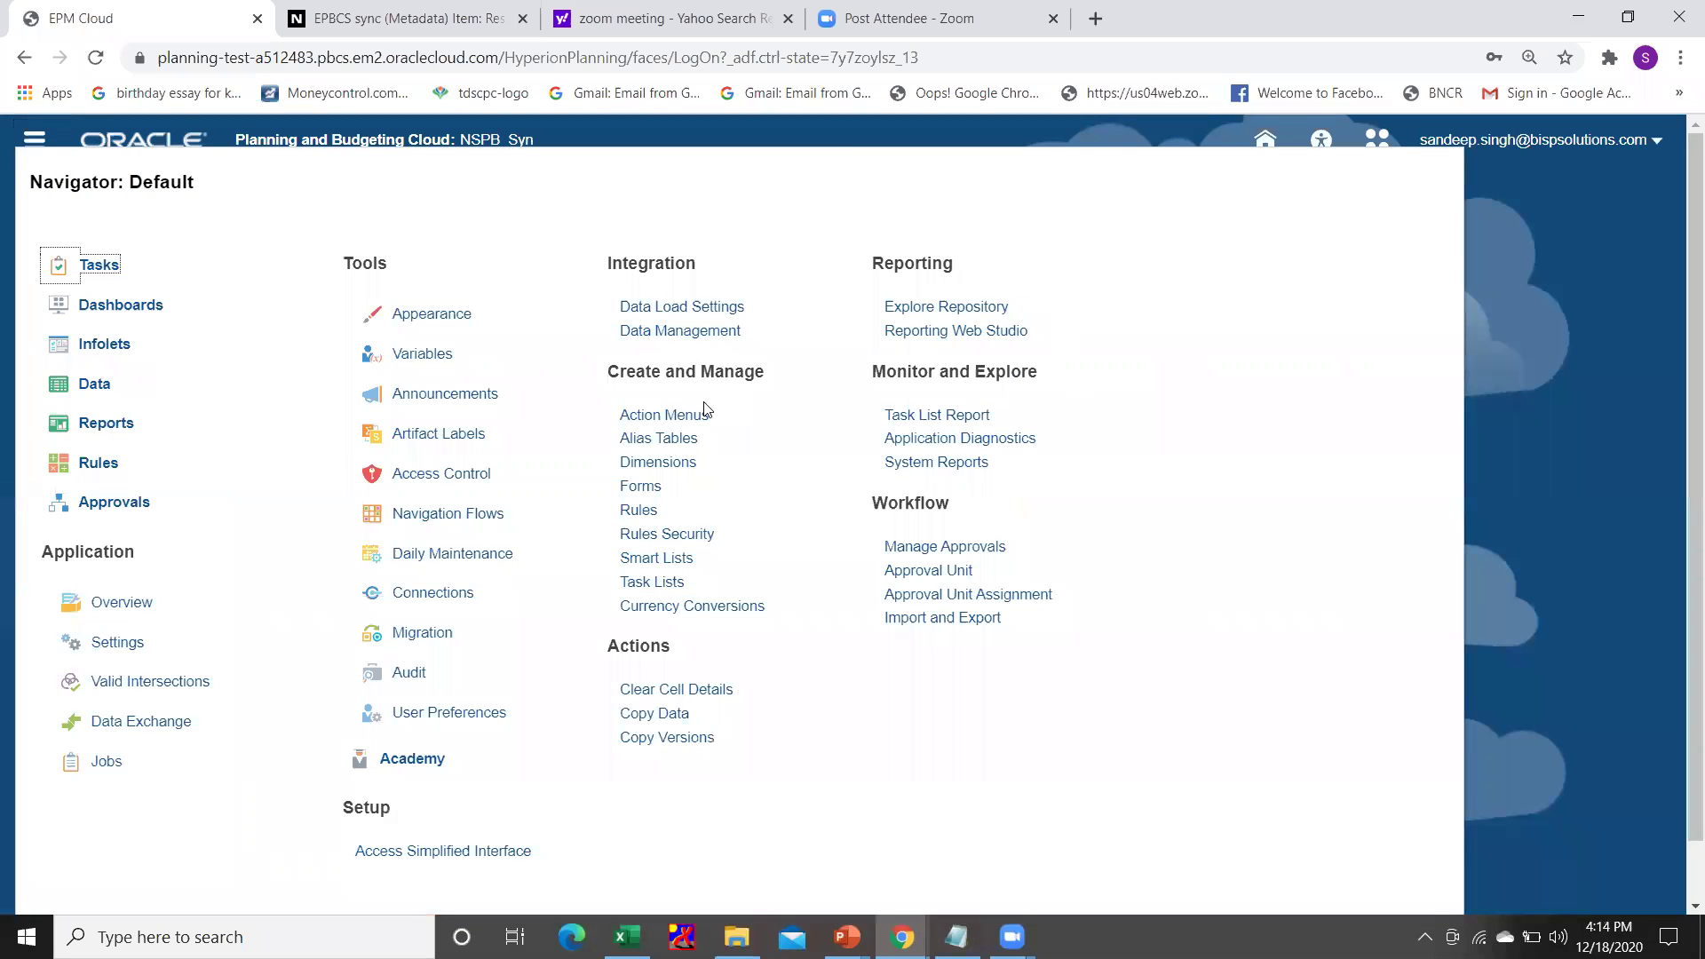
click(681, 462)
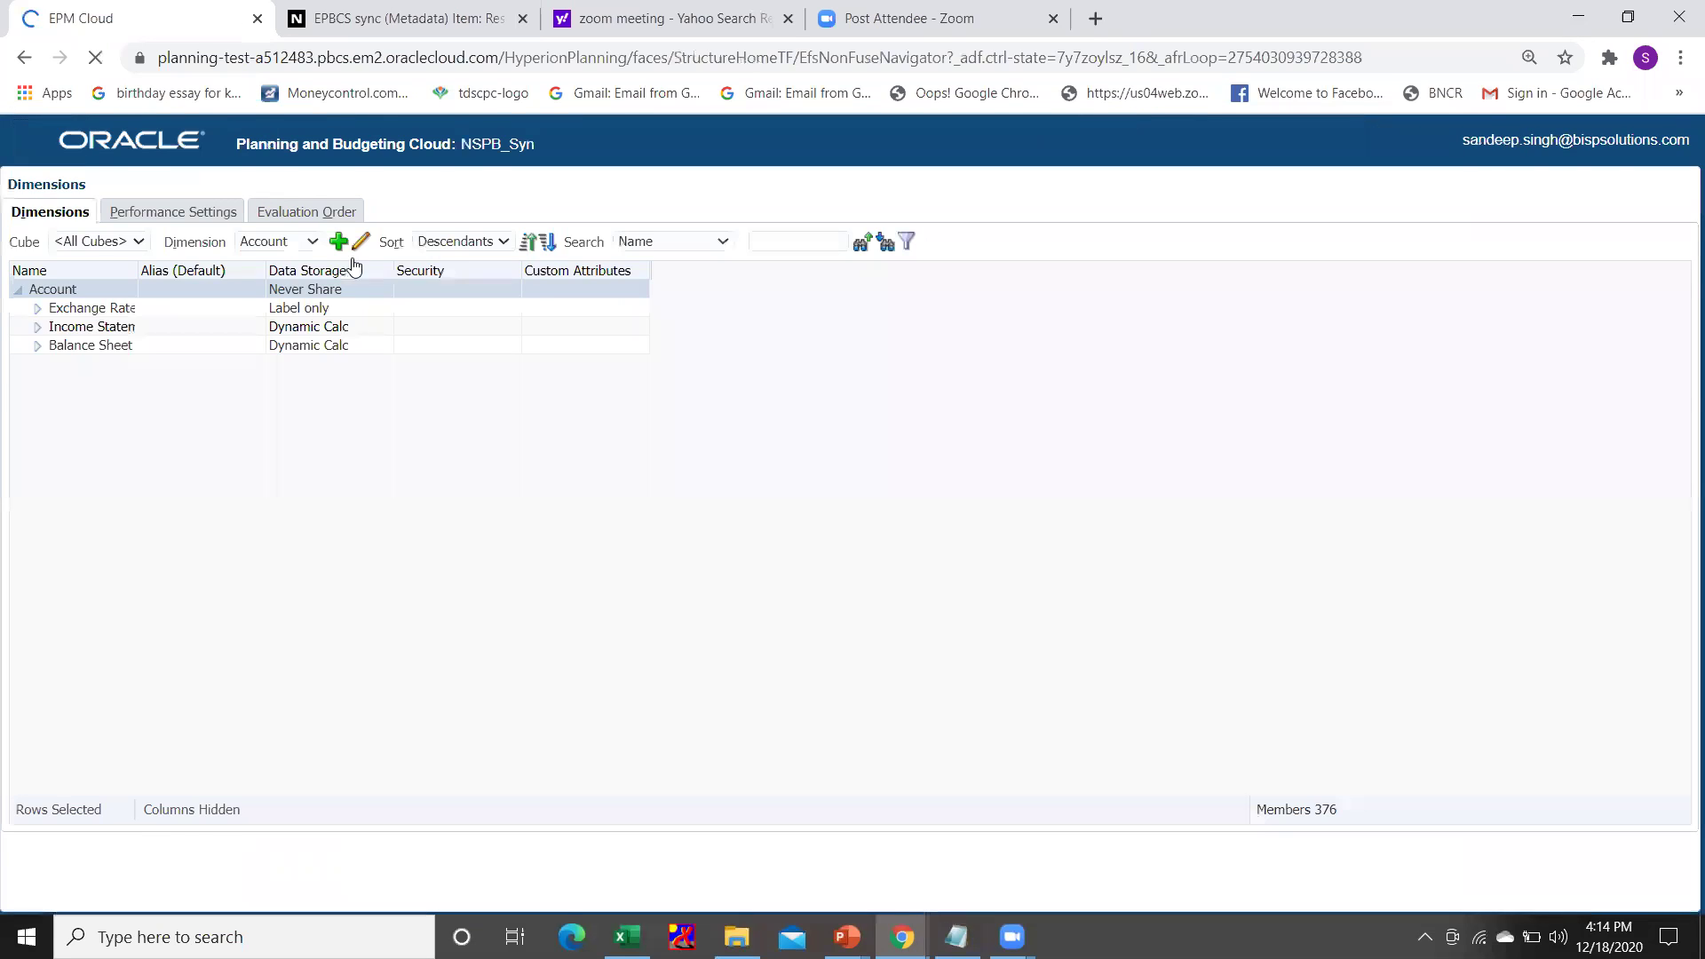
click(290, 245)
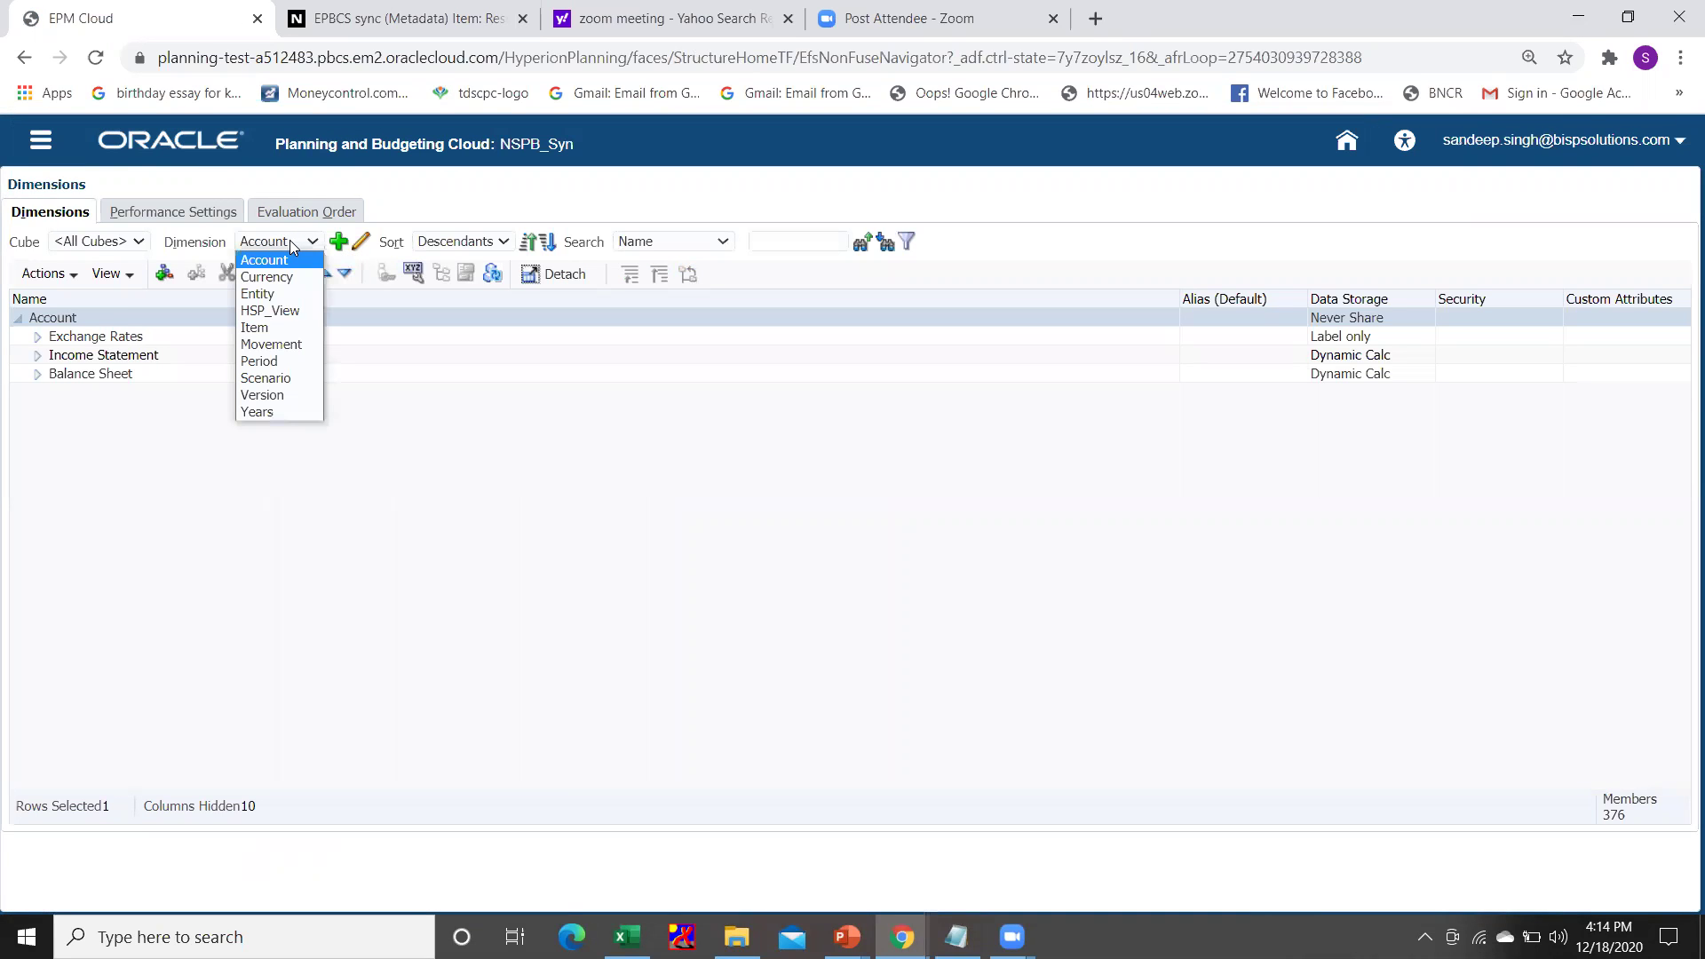
click(267, 328)
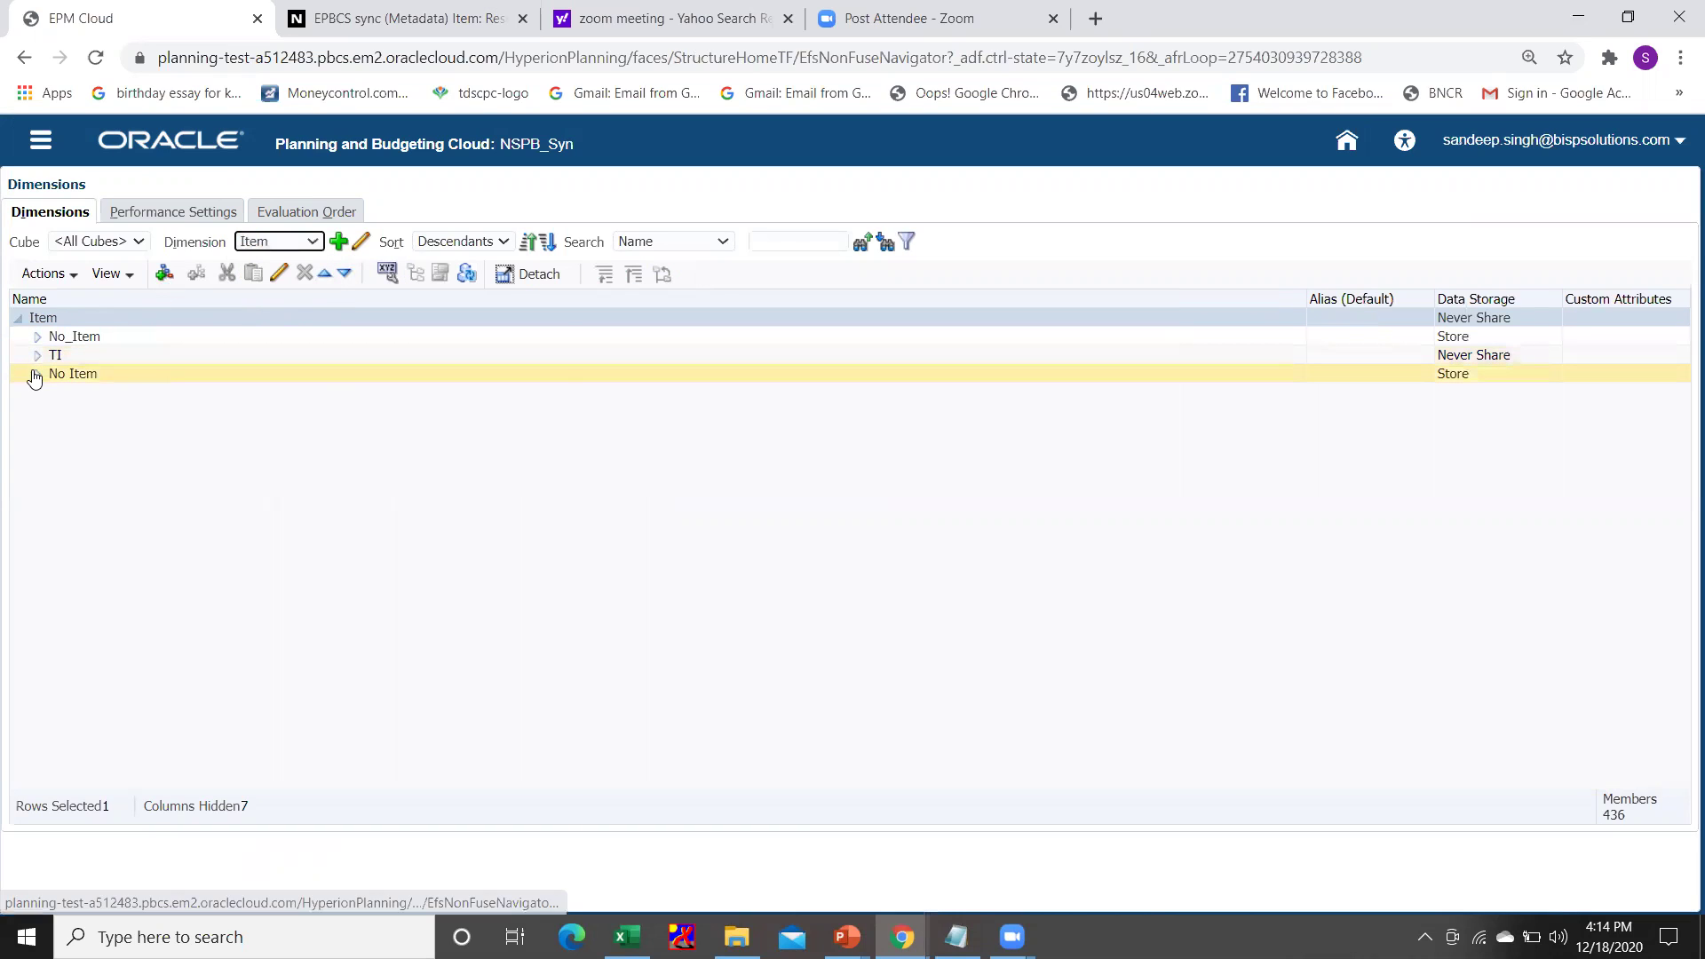
- Expand the TI and Service members of the Item dimension and compare them with the NetSuite EPBCS sync (Metadata) Item results
click(38, 356)
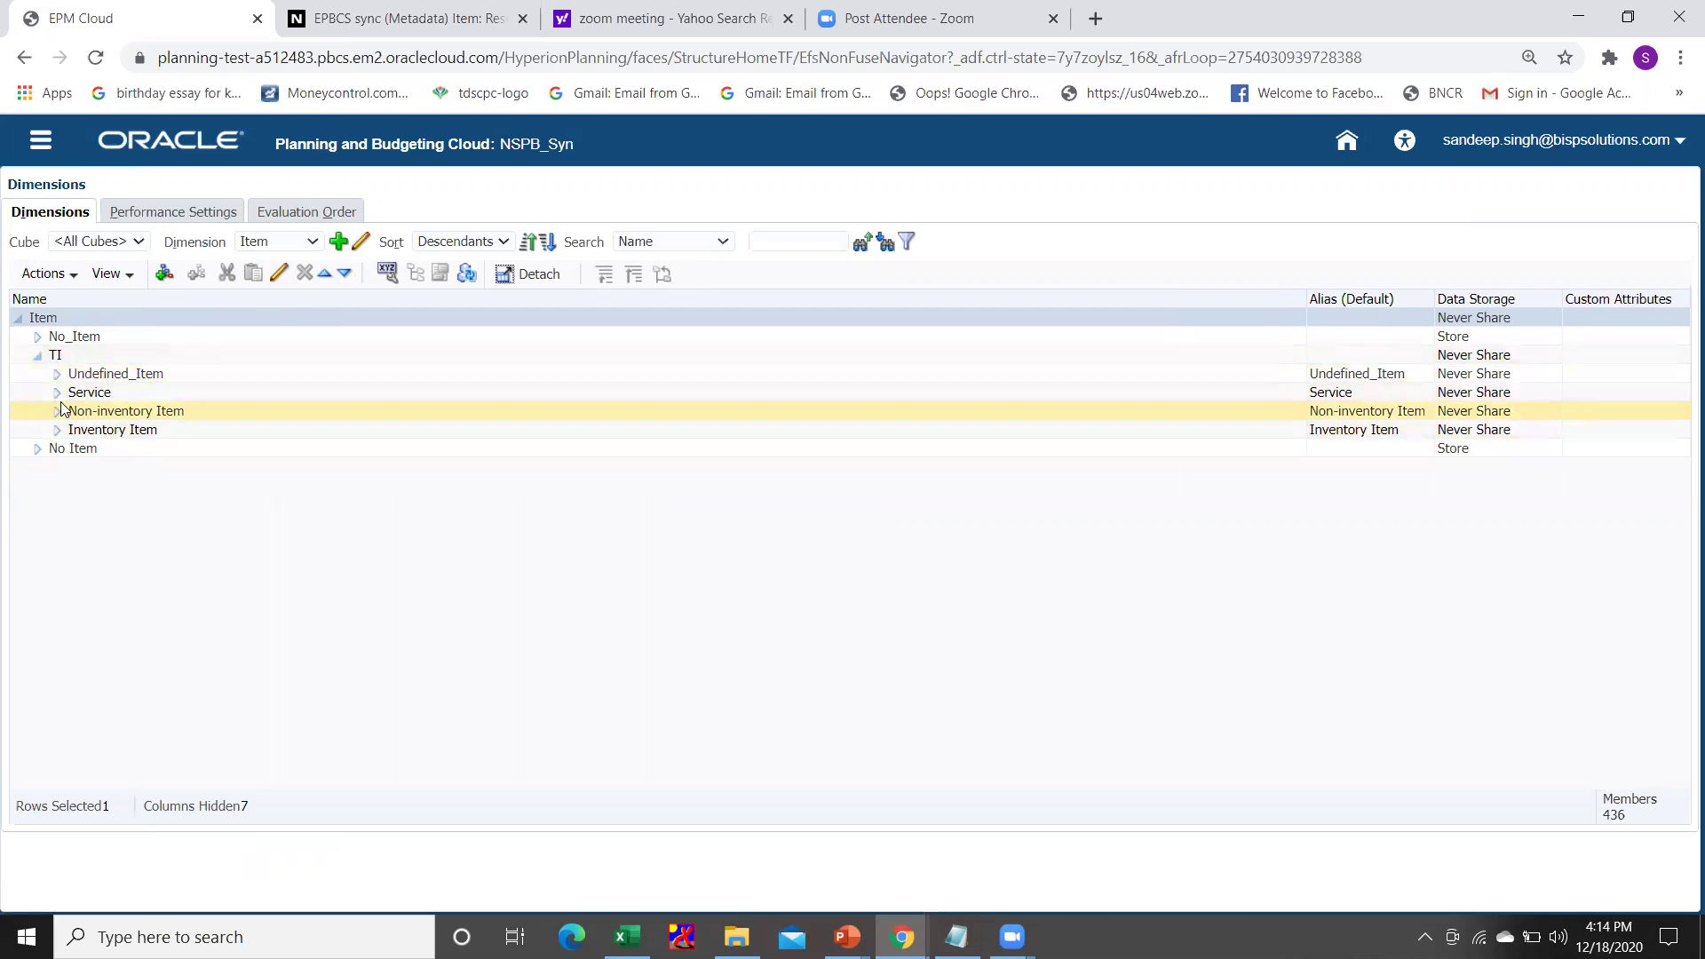
click(58, 393)
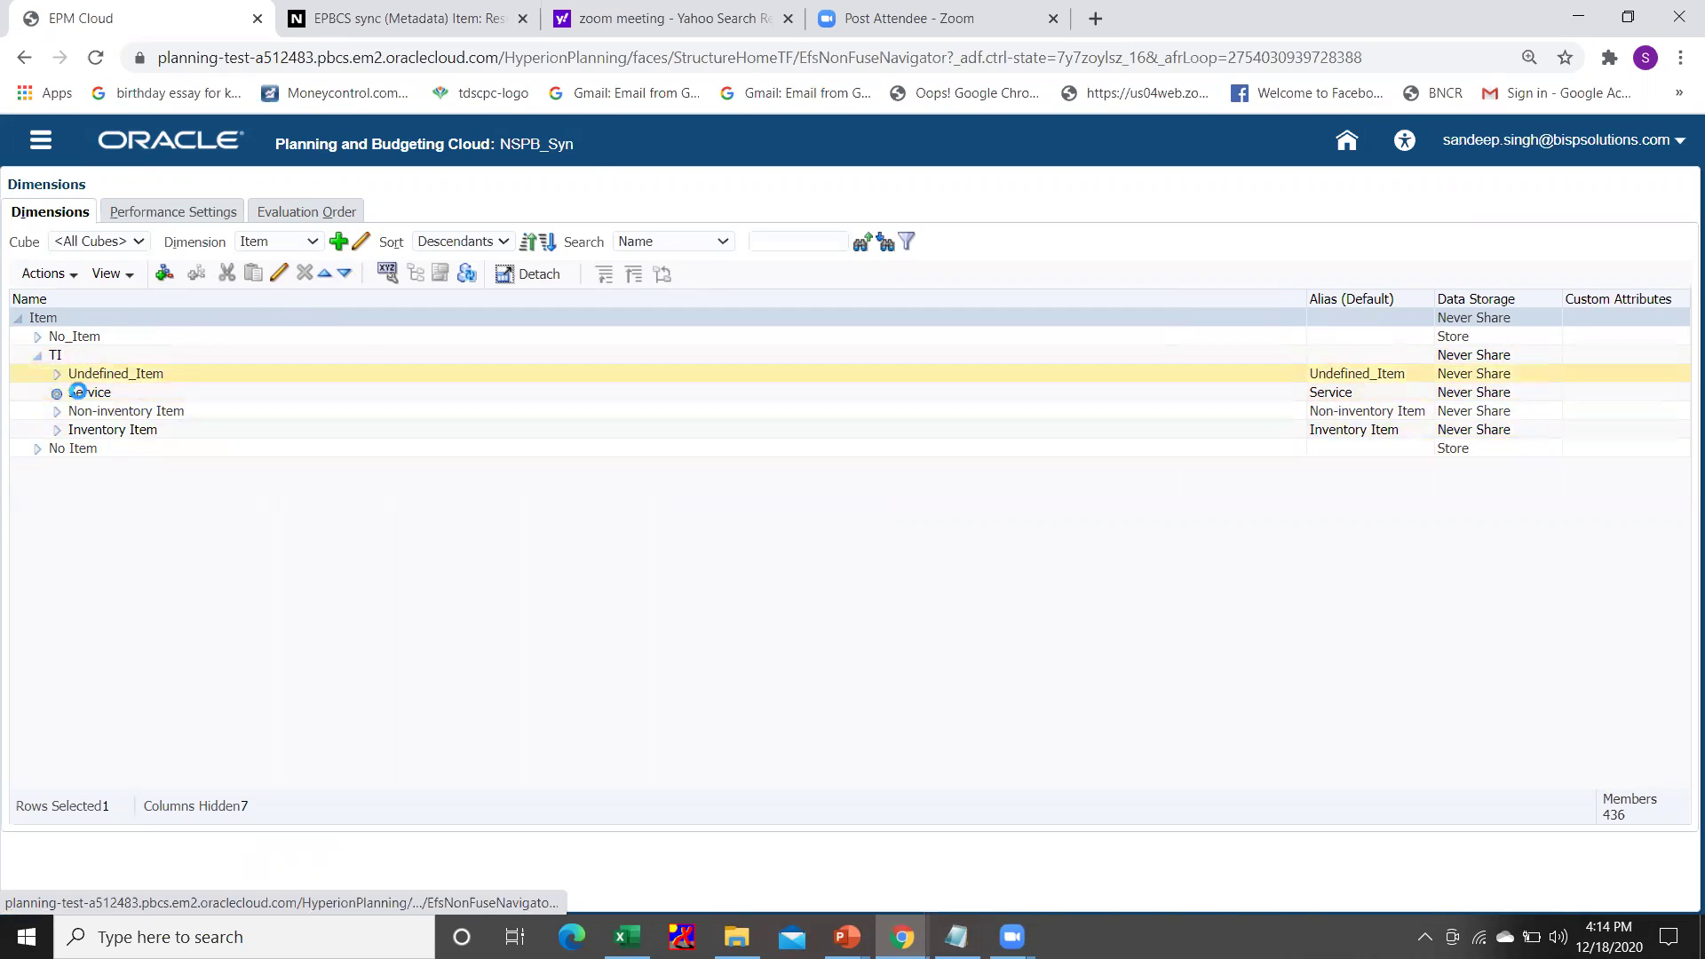
click(383, 16)
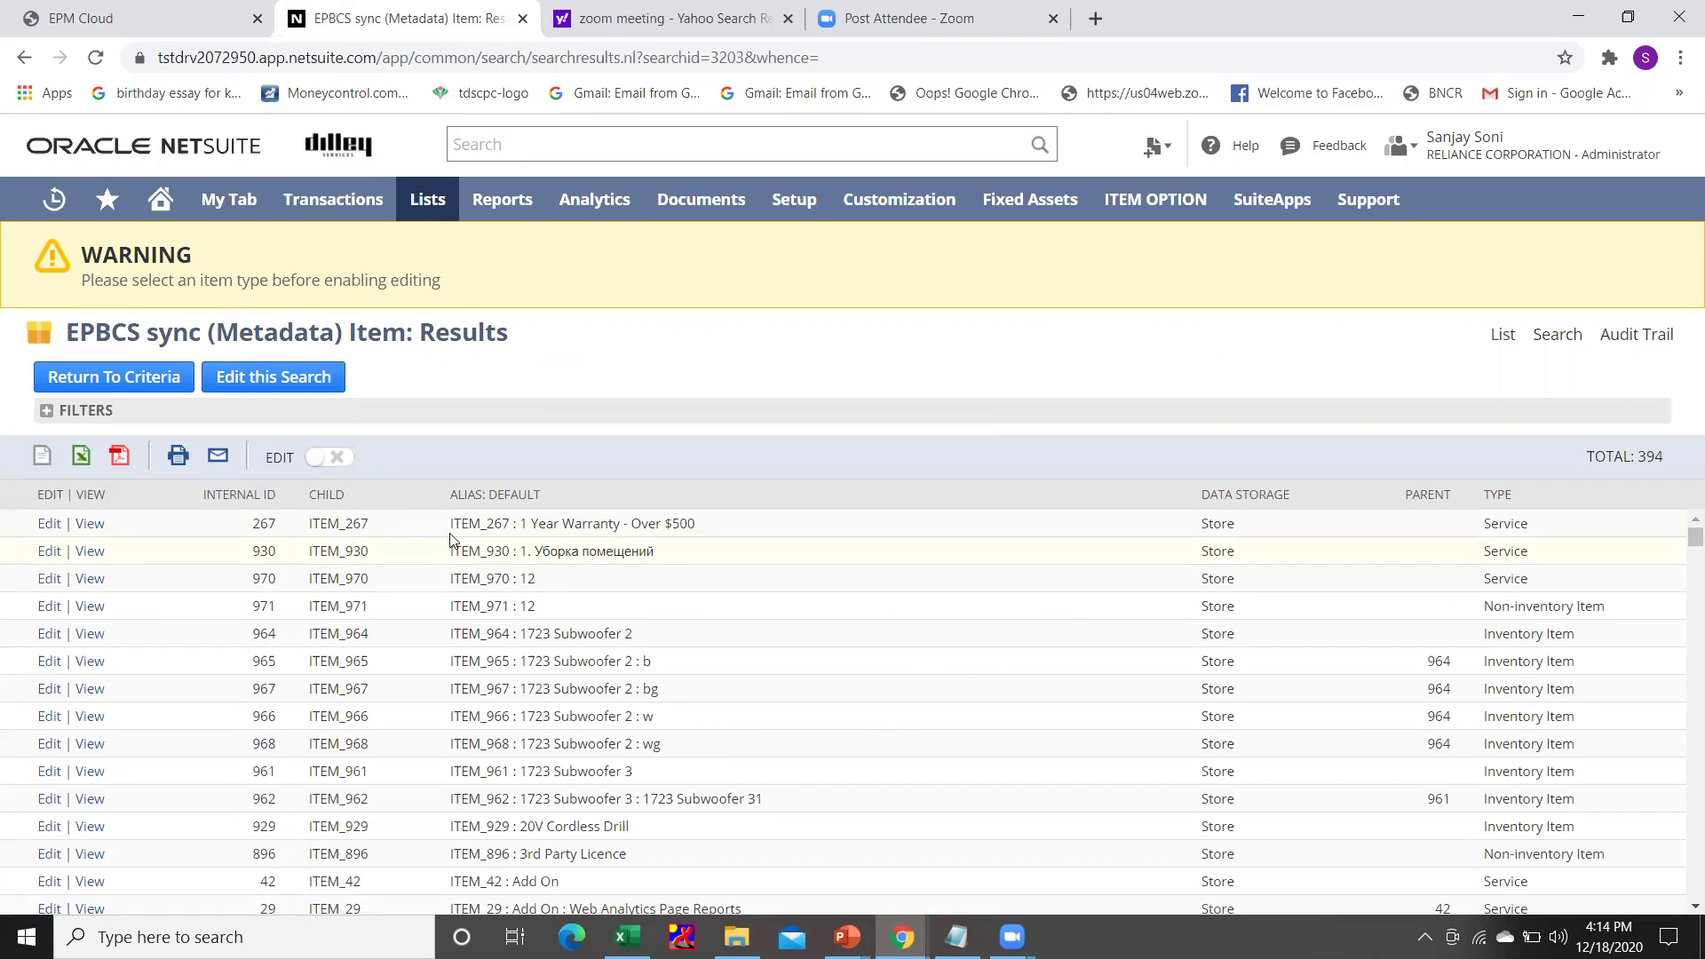
click(141, 23)
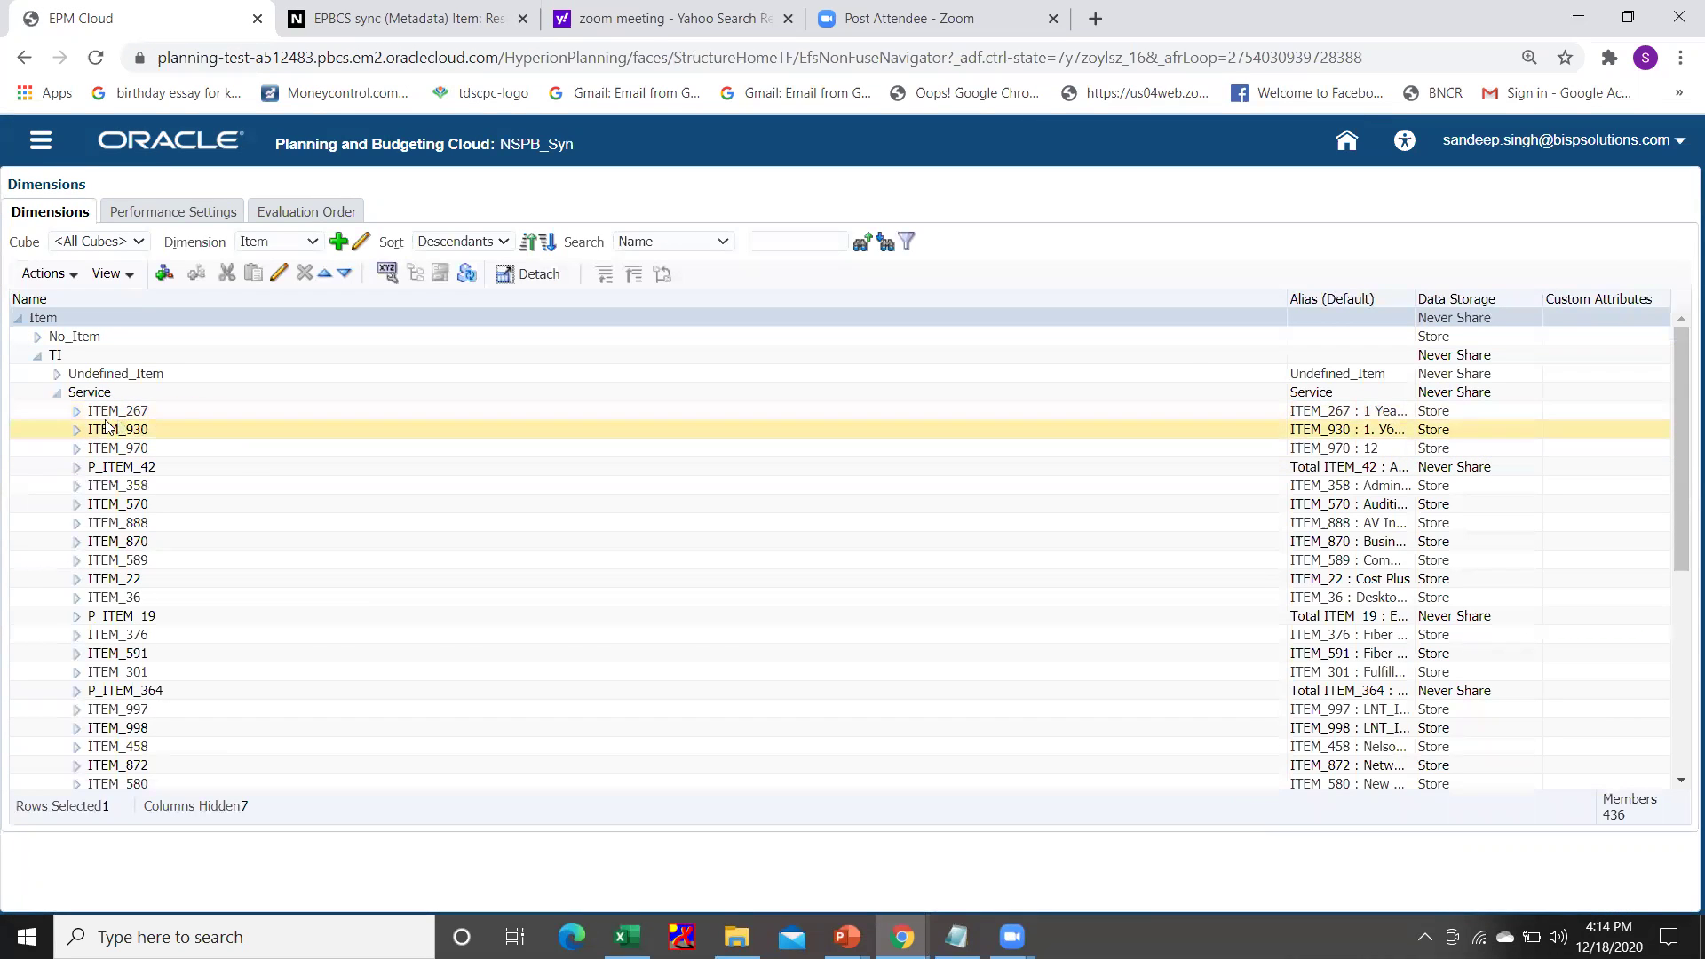
click(367, 18)
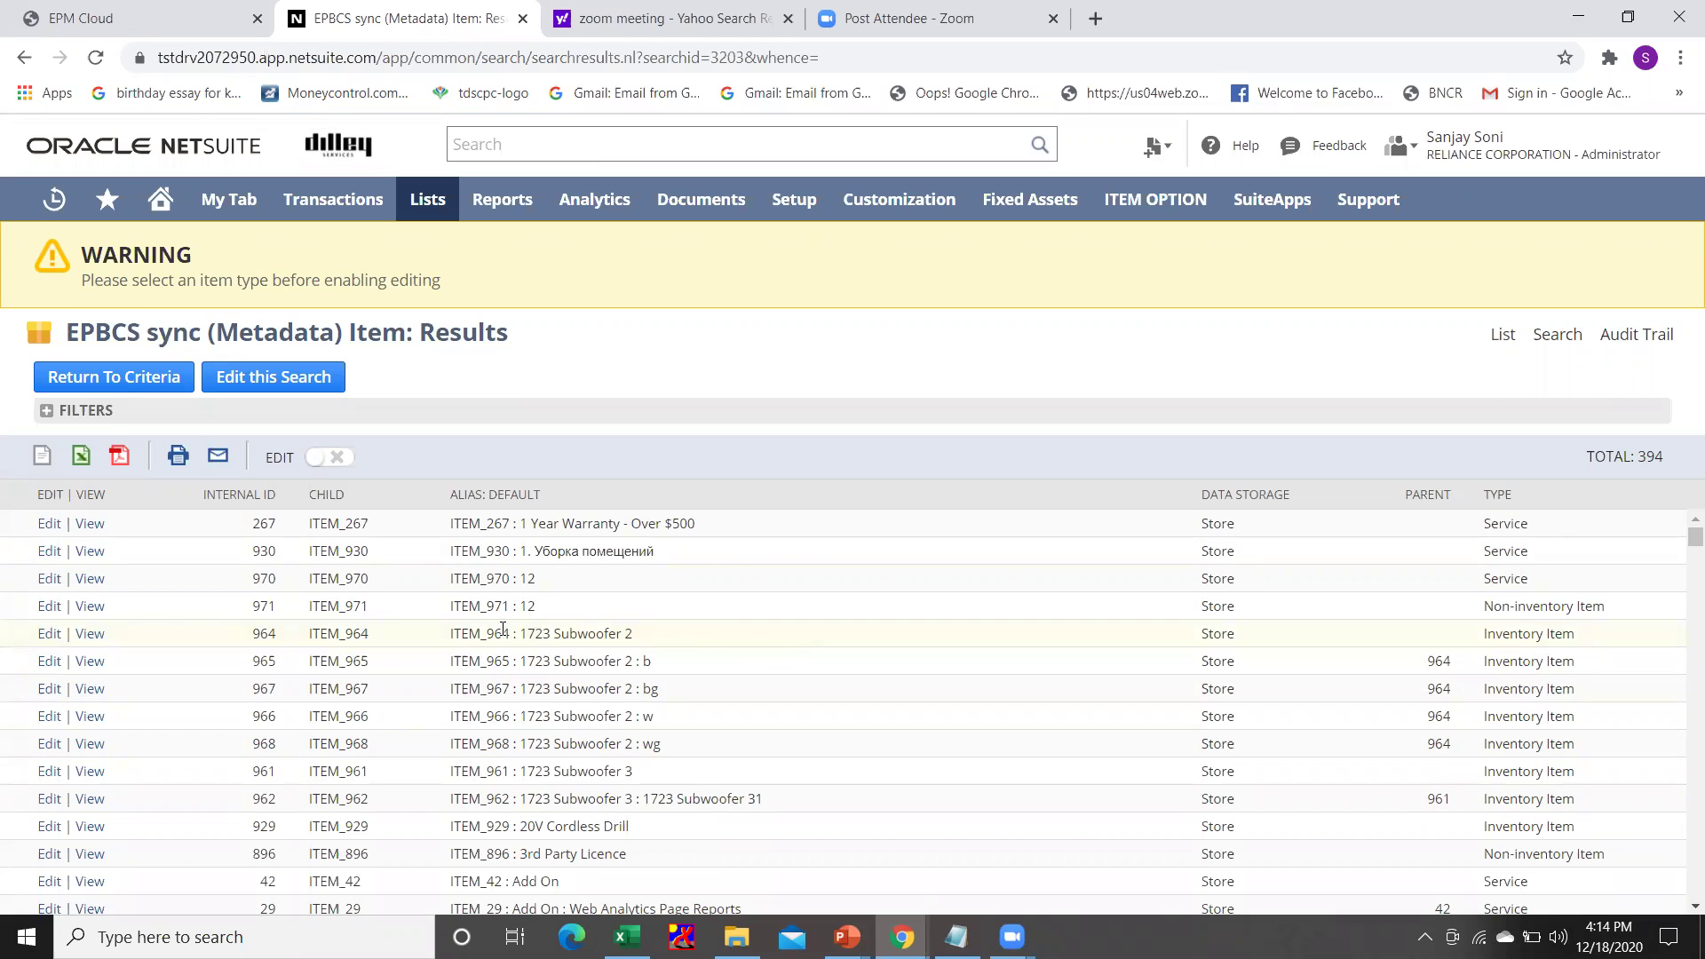
- Return to Planning, expand the Inventory Item member and compare its children with the NetSuite item search results
click(155, 8)
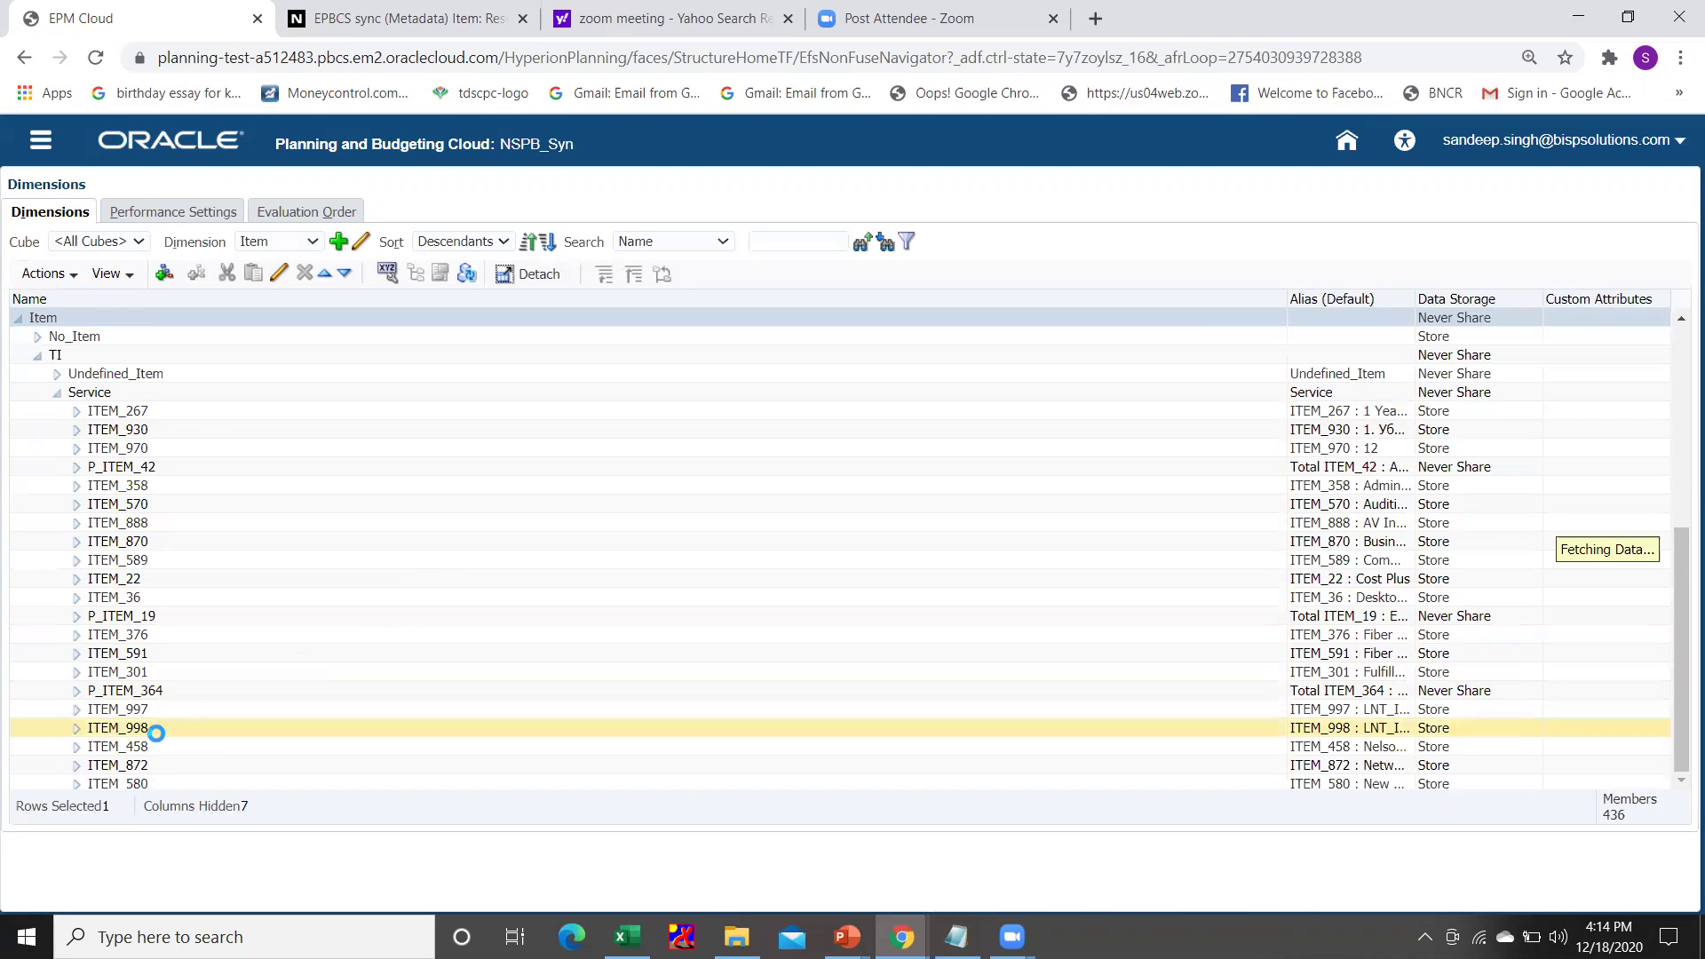
scroll(146, 733, down, 5)
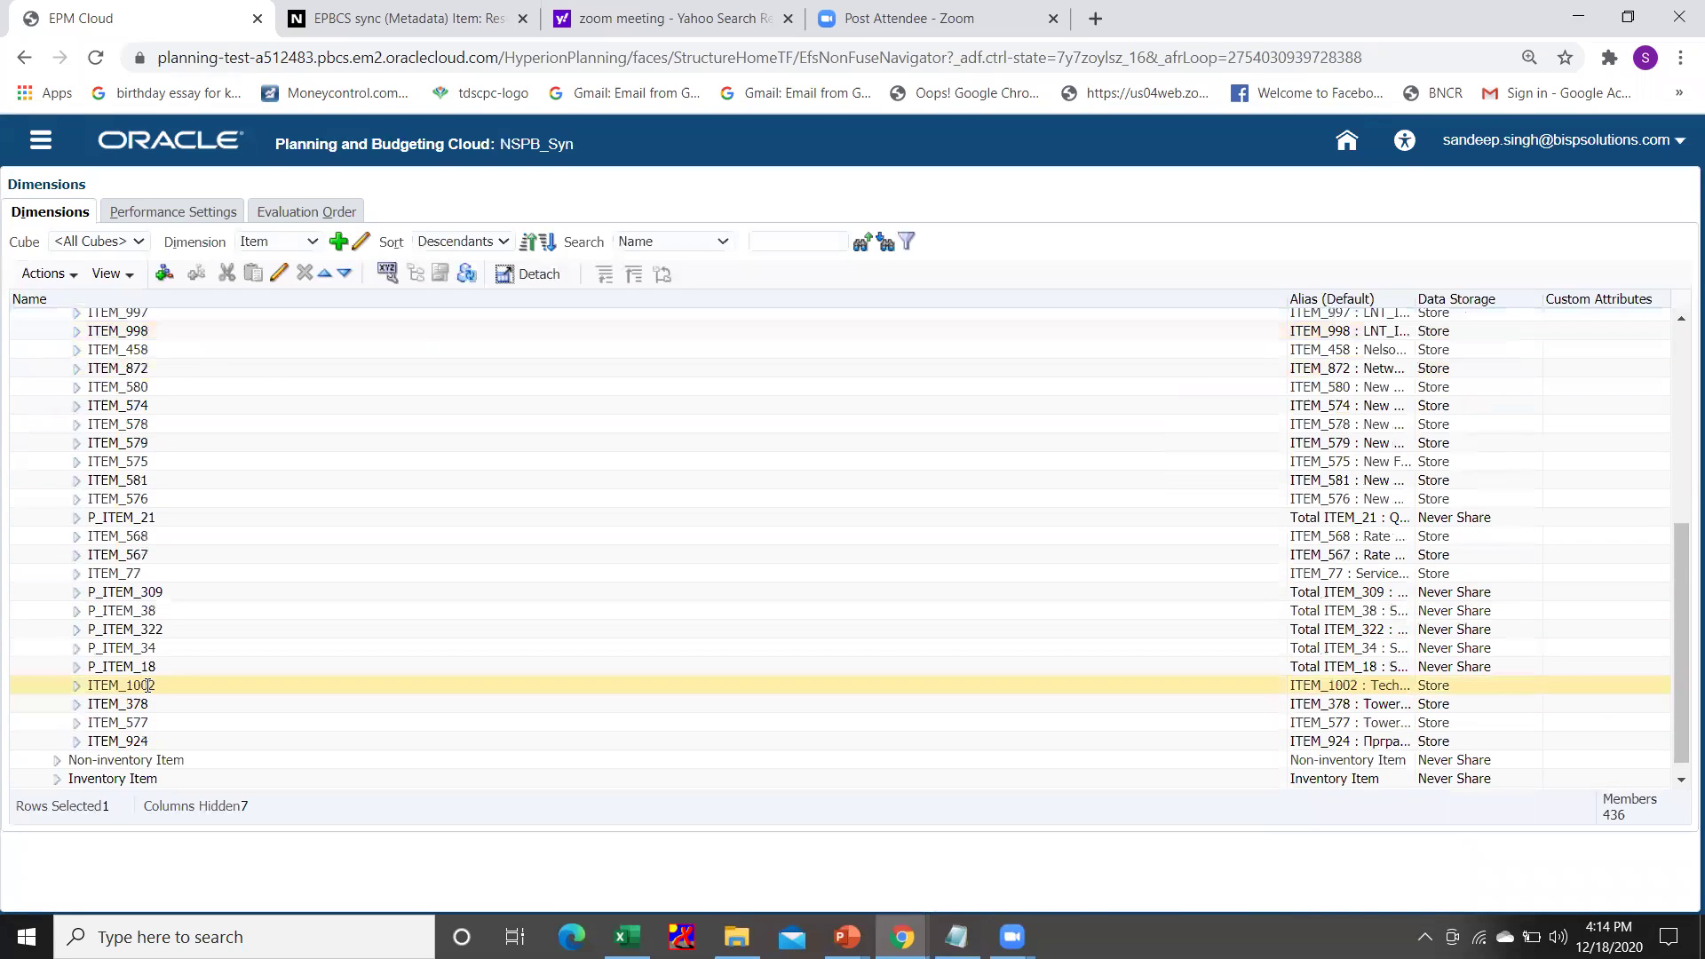
click(57, 778)
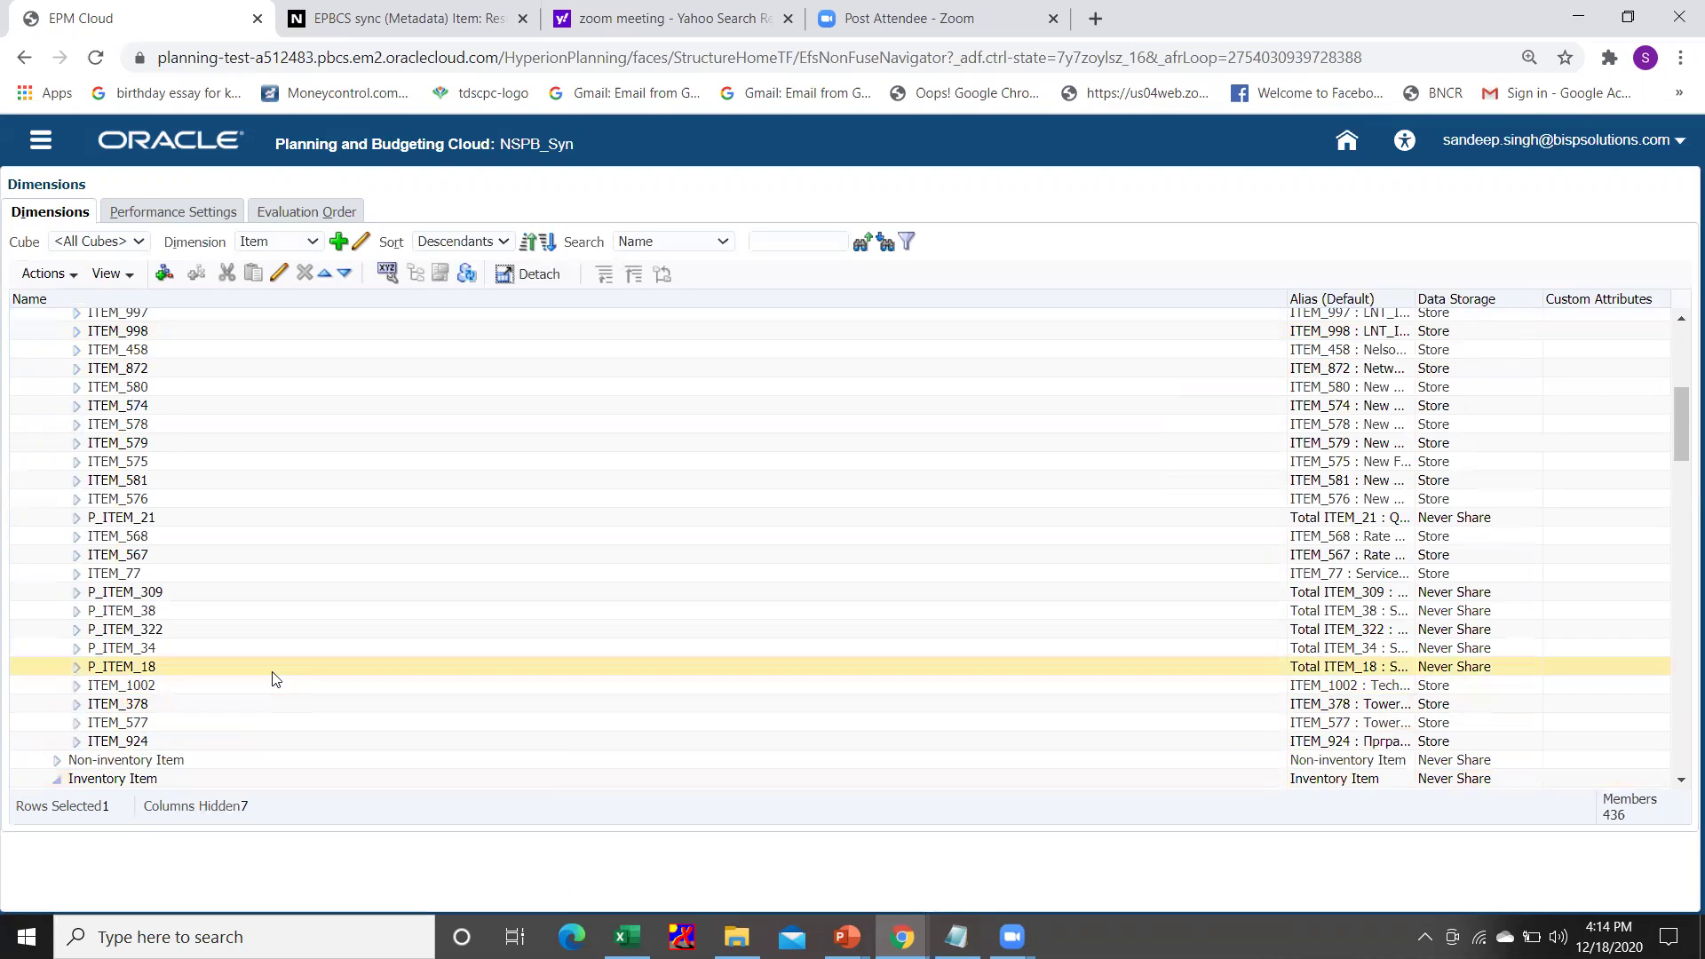
scroll(271, 673, down, 4)
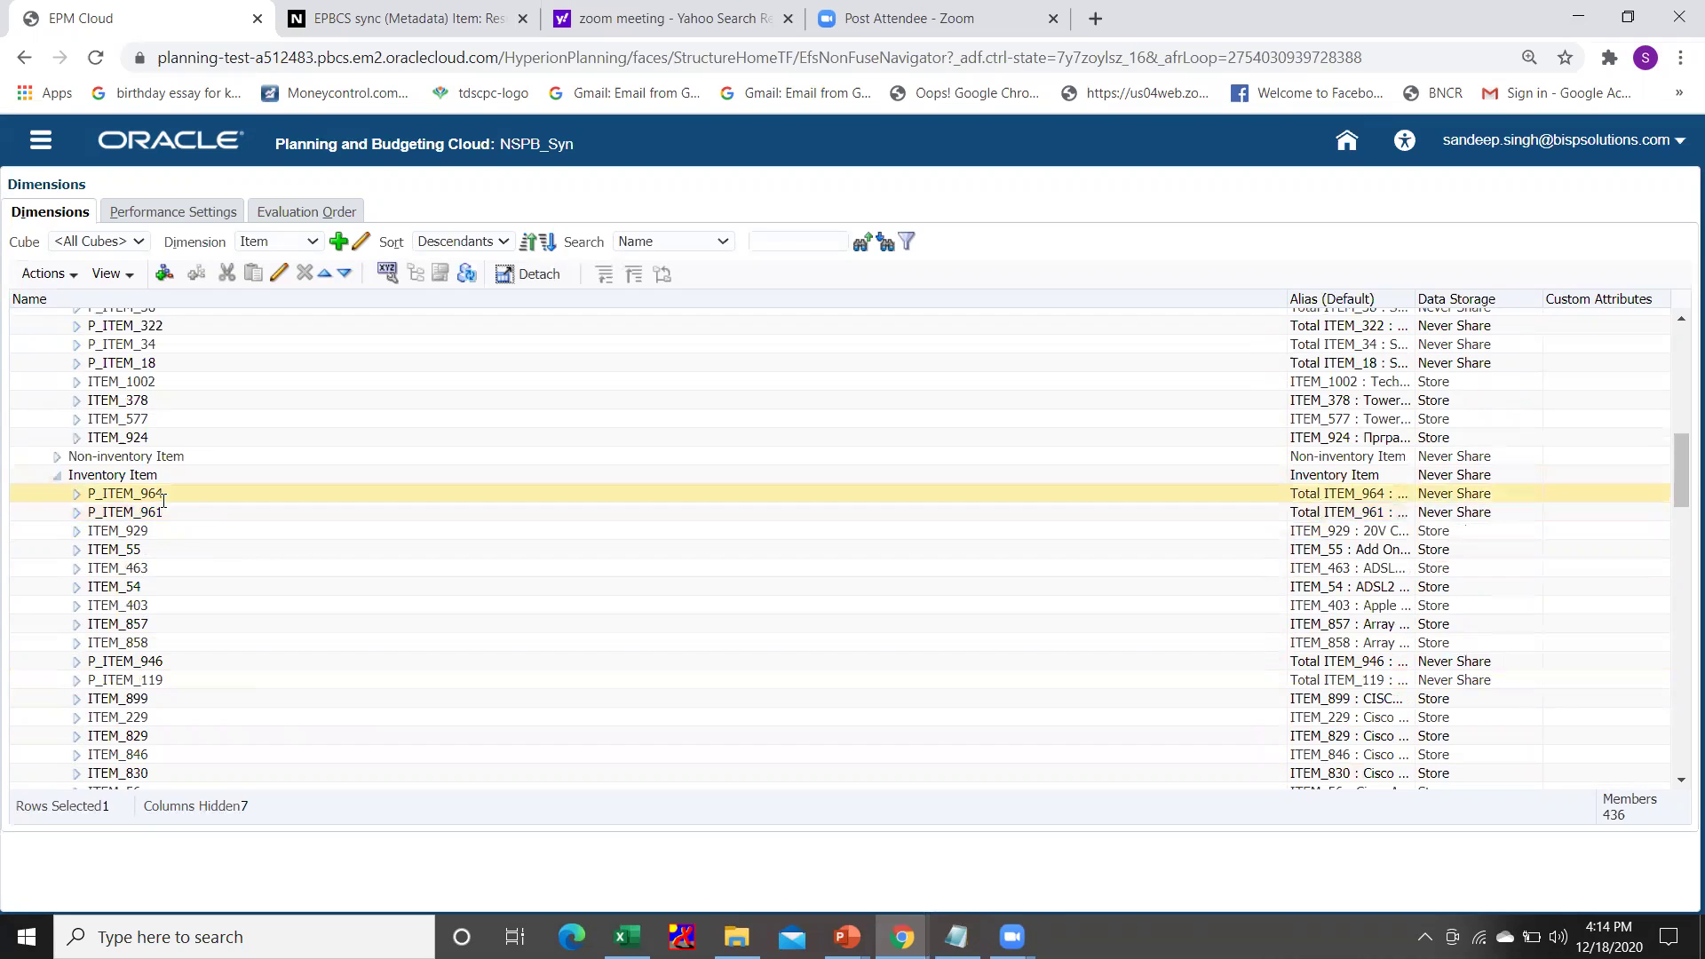
click(457, 22)
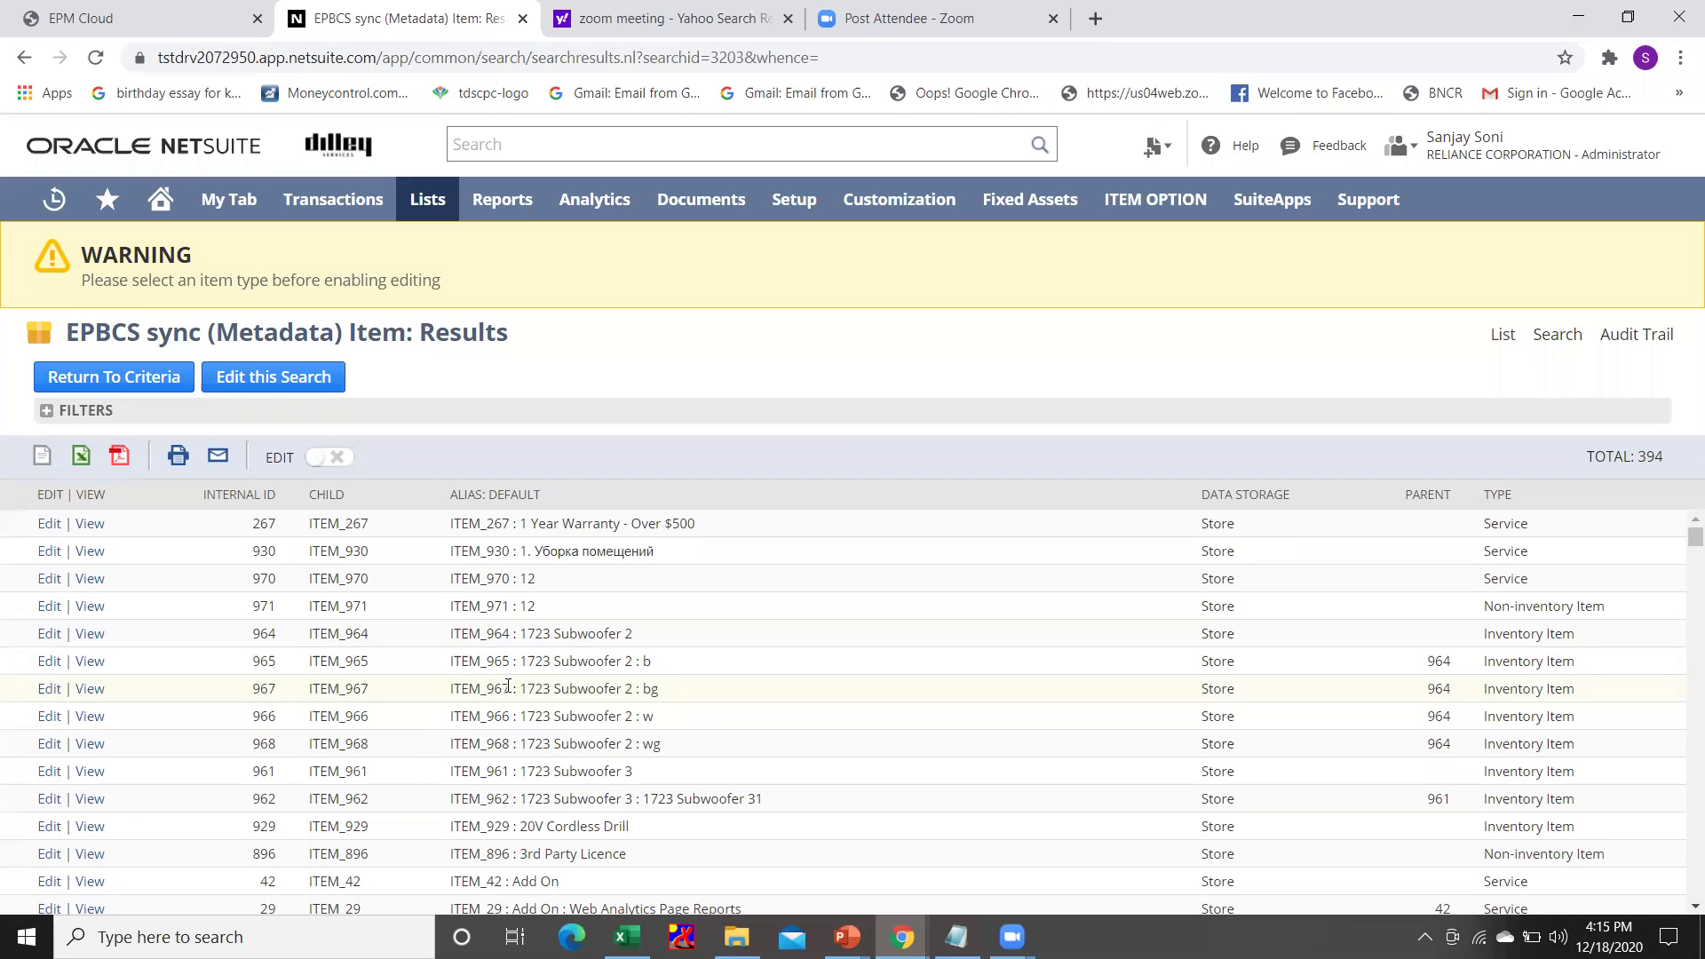
- Go back to Planning and examine the remaining Inventory Item members with their aliases and data storage
click(85, 12)
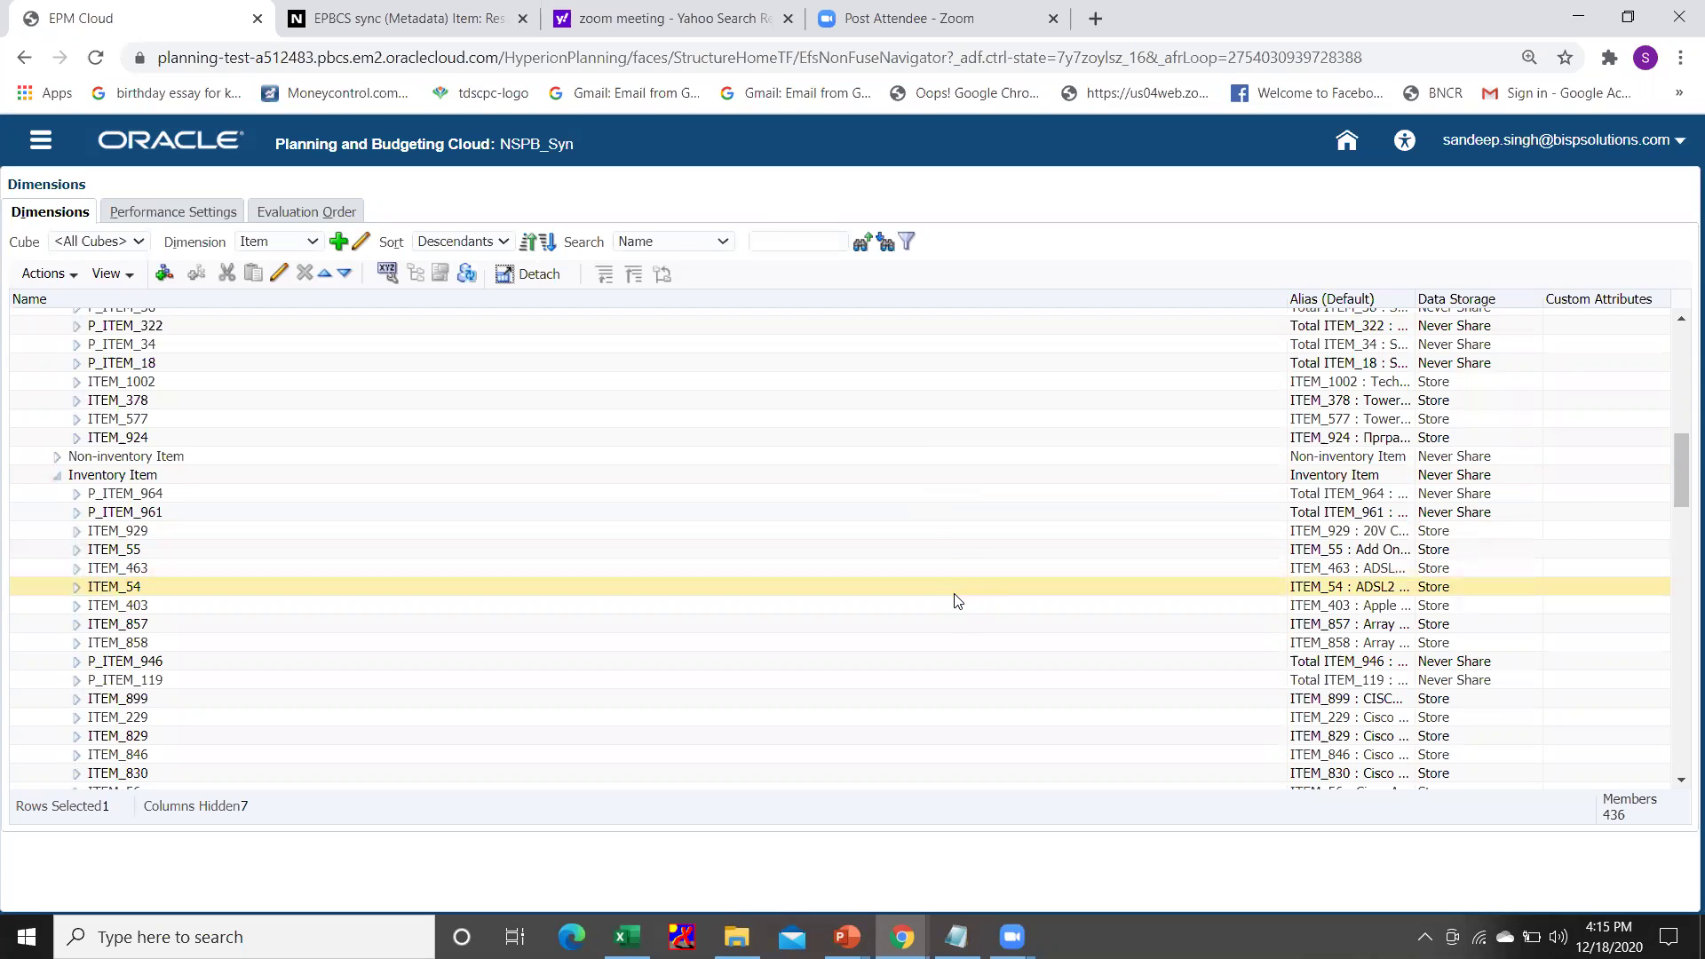
scroll(957, 602, down, 3)
scroll(941, 617, down, 3)
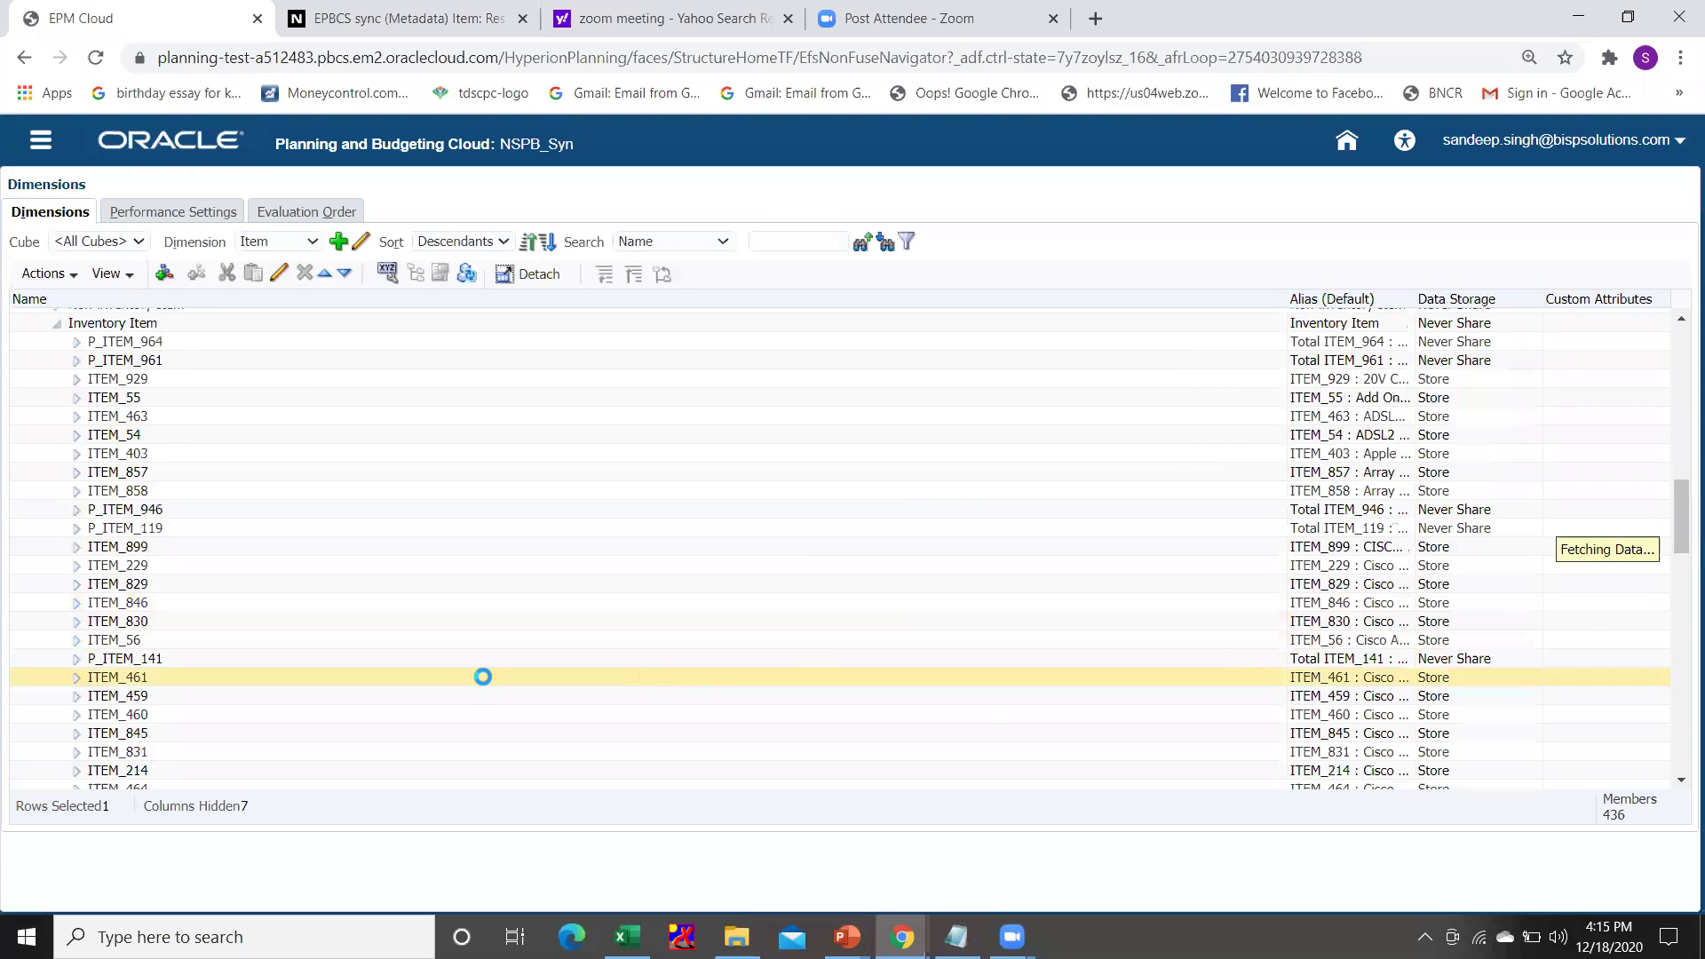
scroll(479, 674, down, 5)
scroll(484, 682, down, 5)
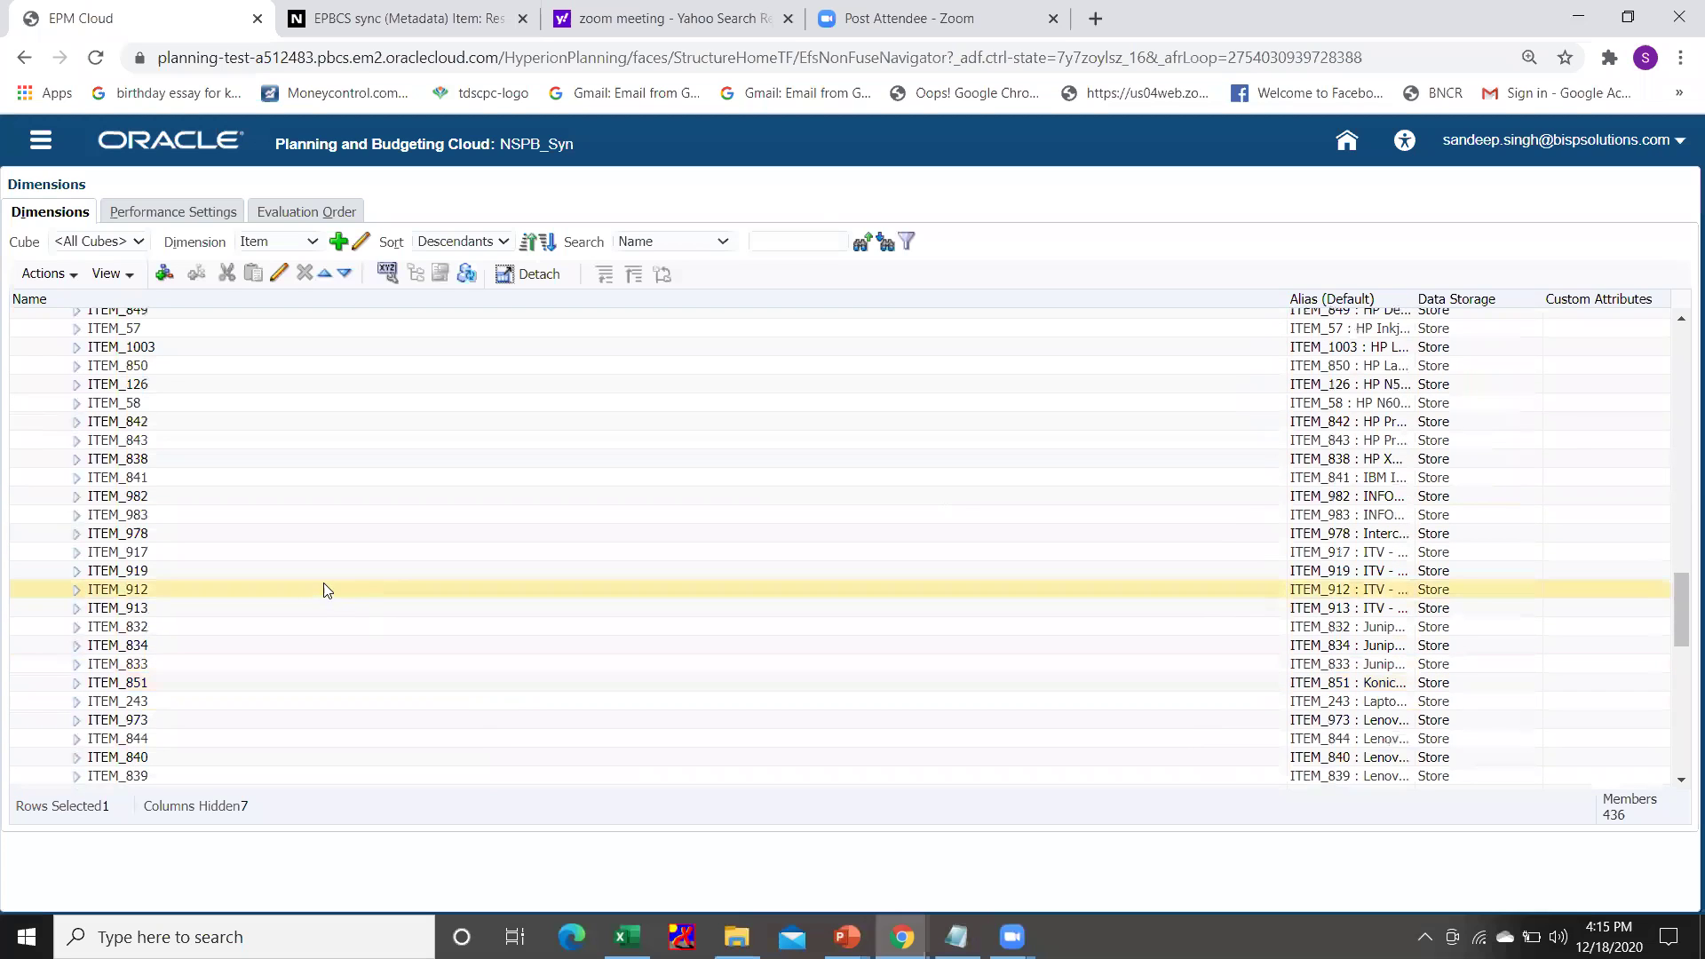
scroll(391, 555, down, 3)
scroll(808, 346, down, 3)
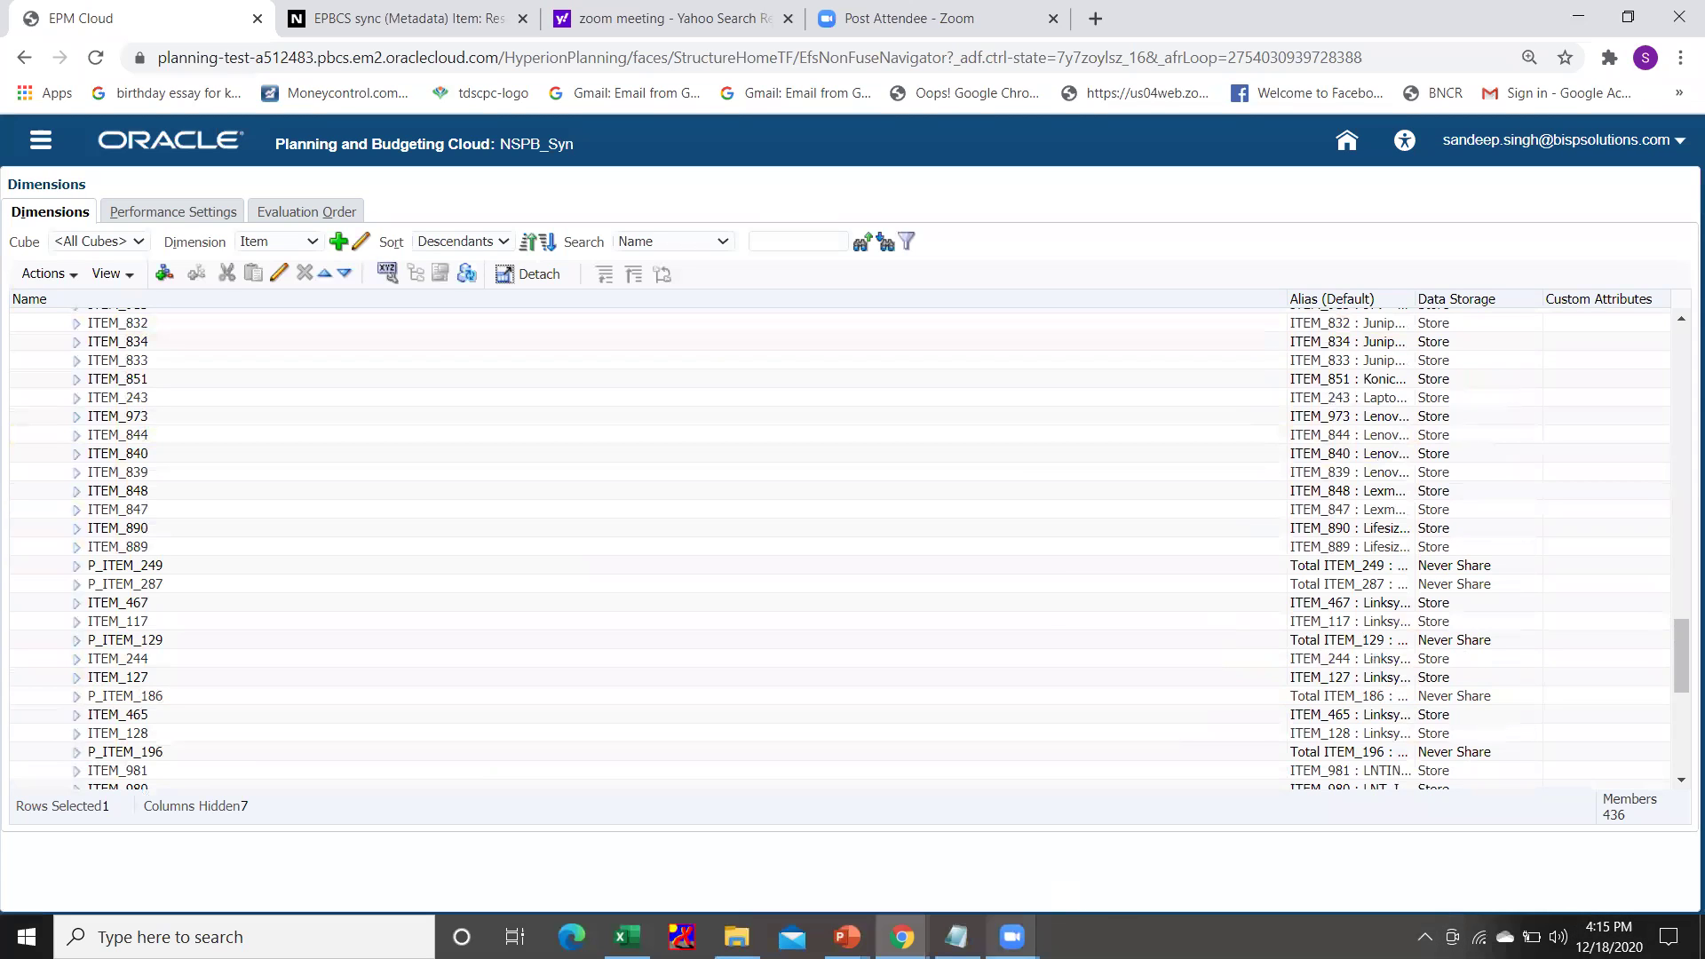
- Switch to the PowerPoint slide show and advance to the "Any Question?" slide
mouse_move(846, 937)
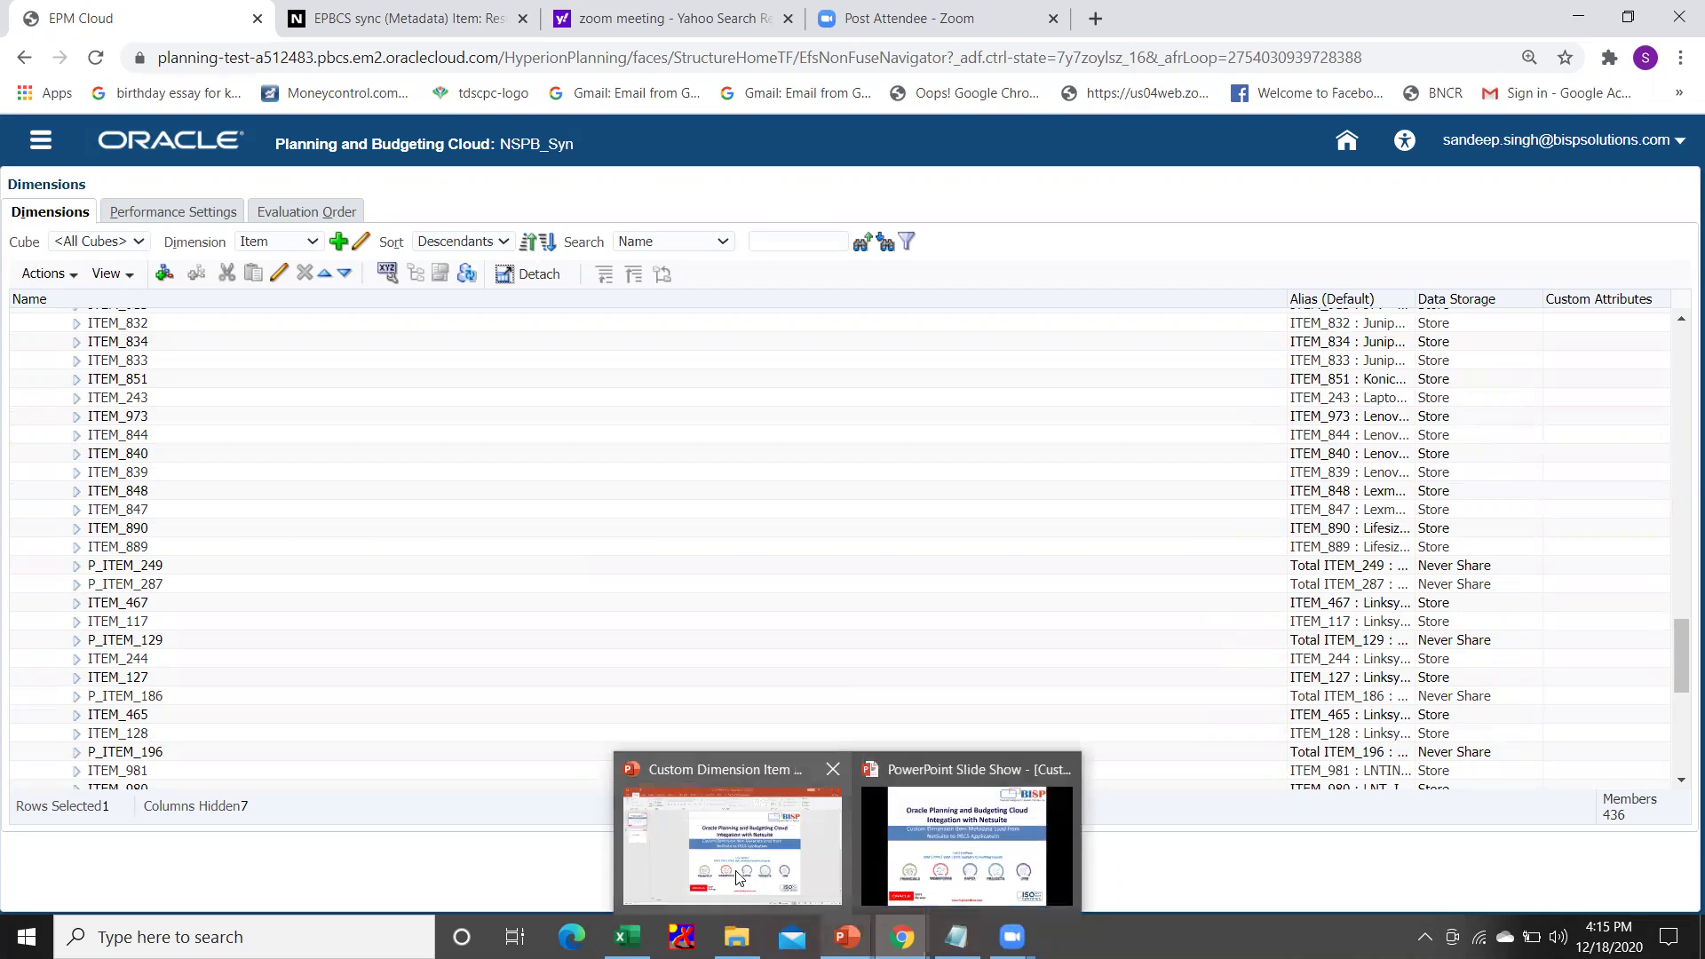
click(952, 829)
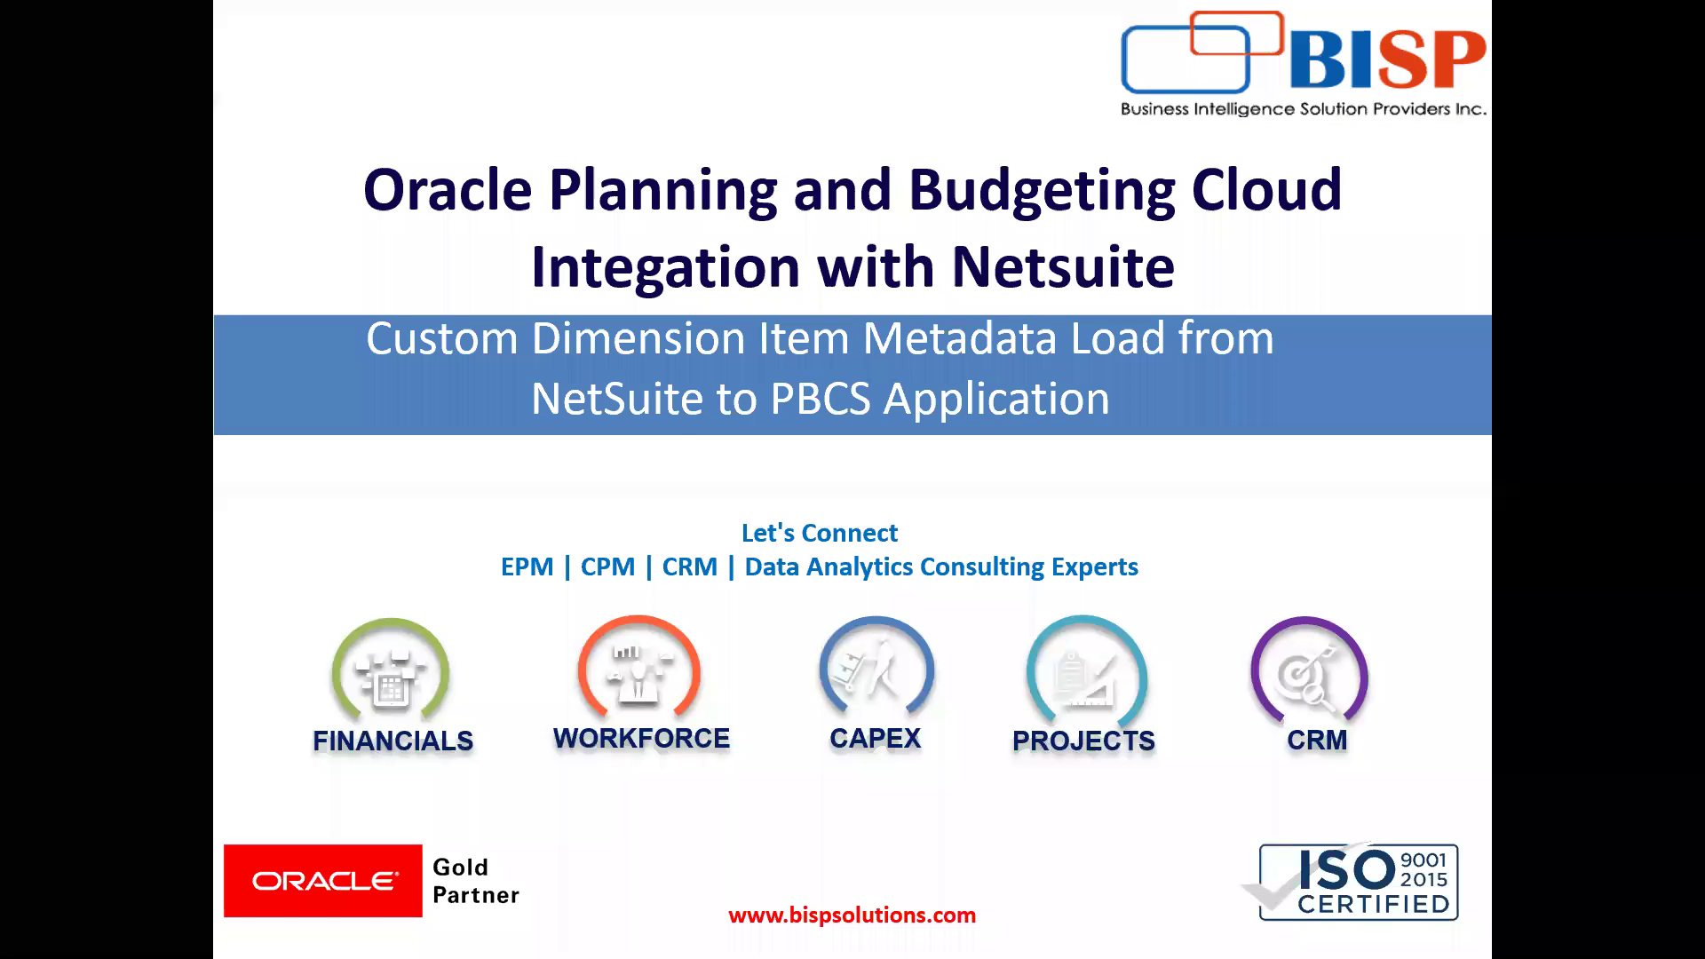
click(684, 435)
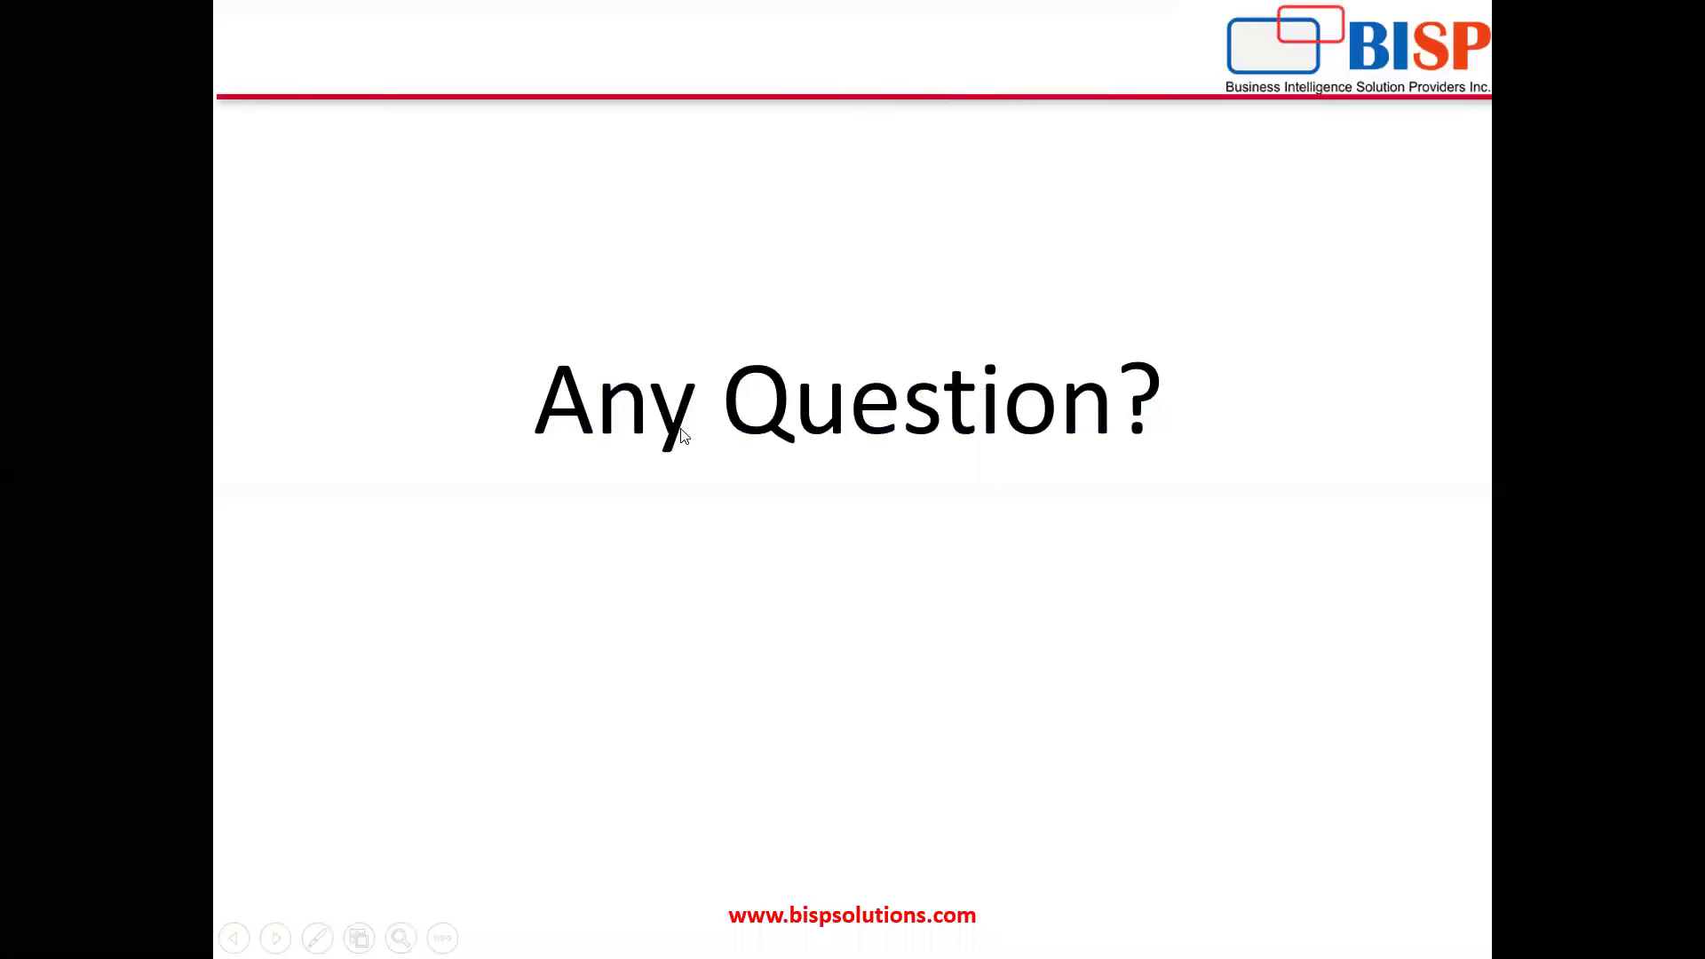